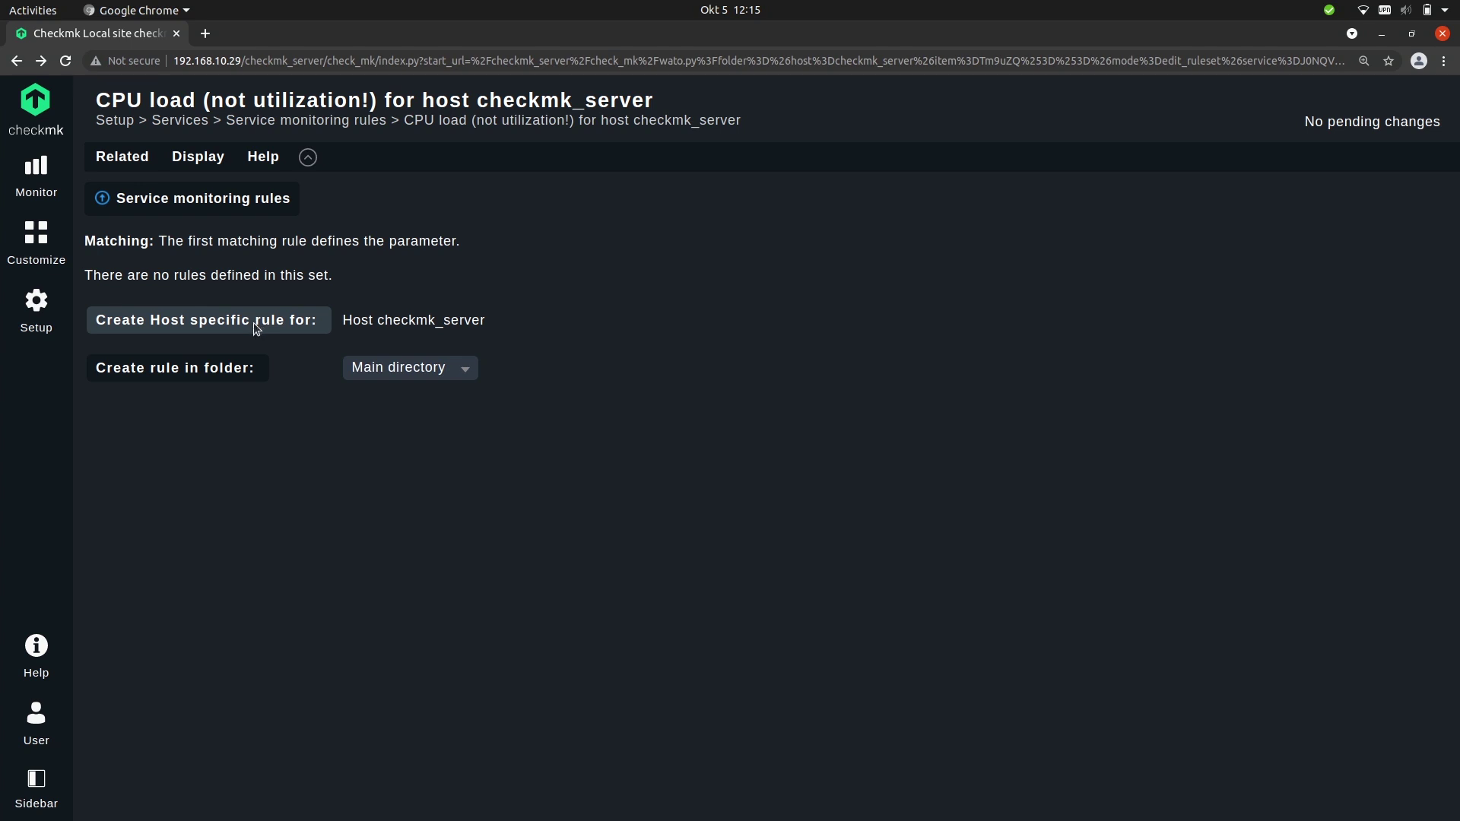
- Start a host-specific CPU load rule for checkmk_server described 'CPU Load of monitoring server'
{"action": "left_click", "coordinate": [255, 326]}
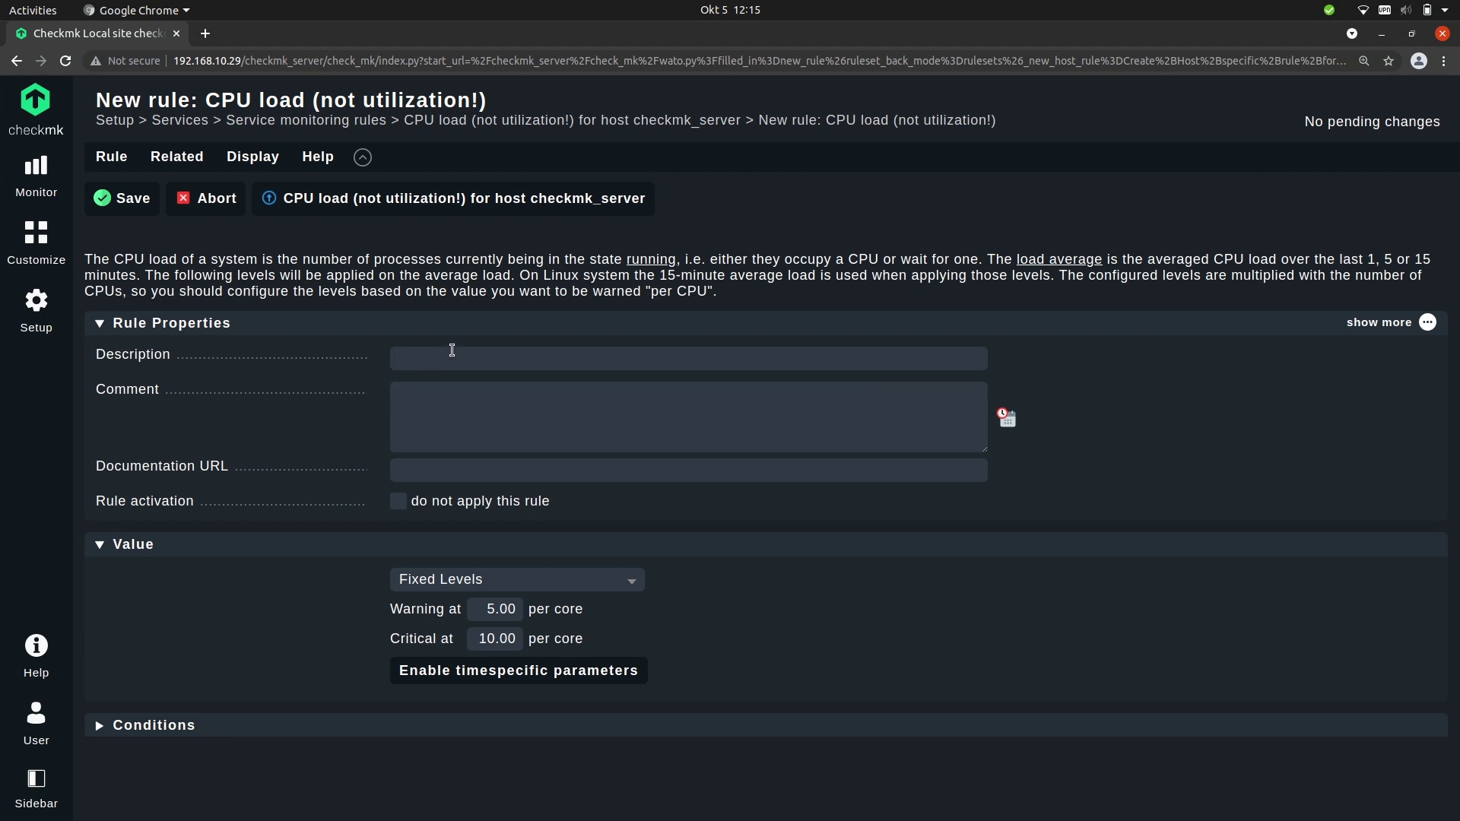
{"action": "type", "text": "CPU Load of monitord"}
{"action": "key", "text": "BackSpace"}
{"action": "key", "text": "BackSpace"}
{"action": "type", "text": "oring server"}
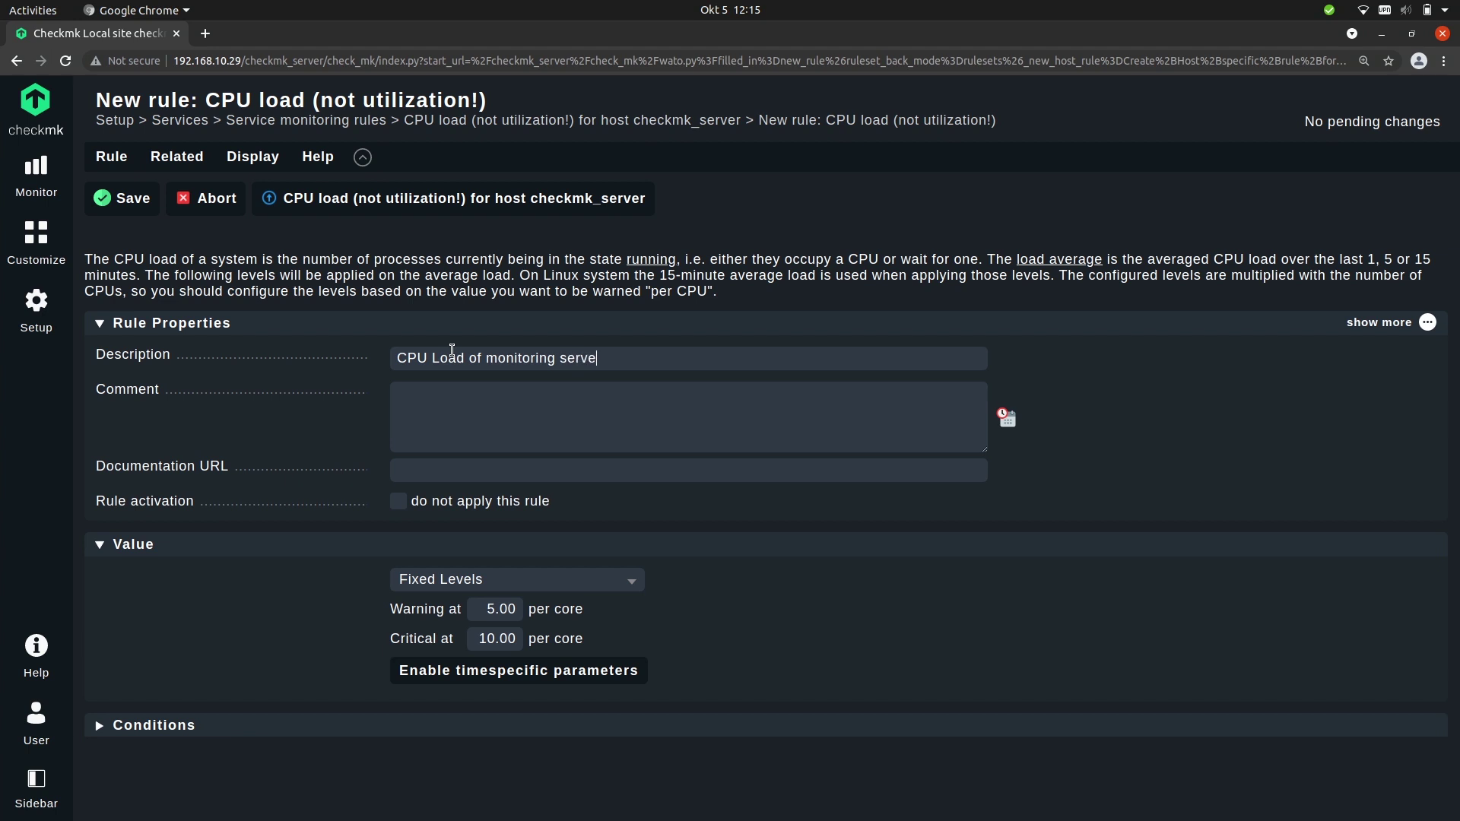
{"action": "left_click", "coordinate": [226, 325]}
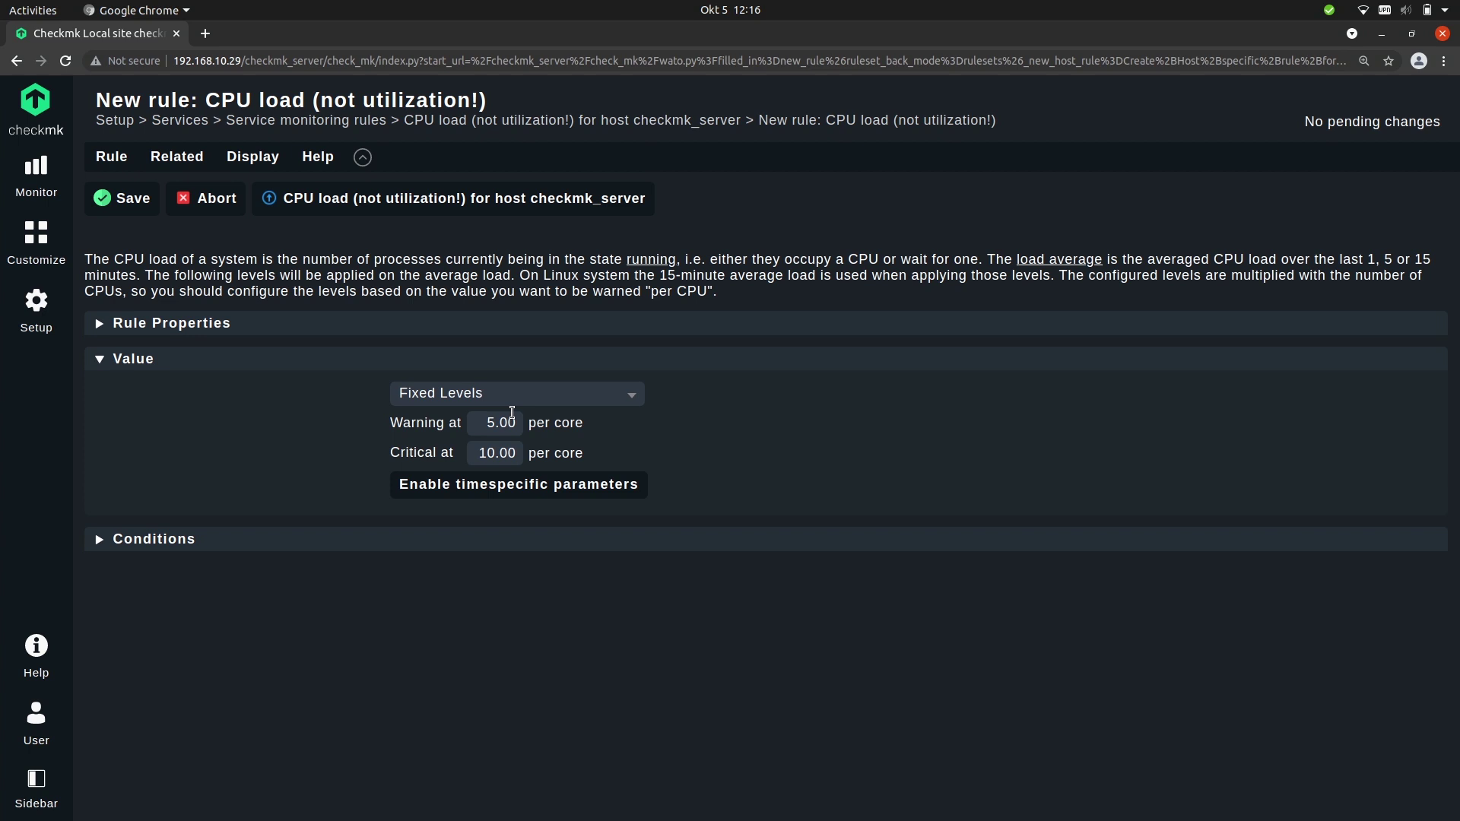
- Set the CPU load rule to warn at 1.00 and go critical at 3.00 per core, then check its host condition
{"action": "left_click_drag", "start_coordinate": [487, 422], "coordinate": [494, 423]}
{"action": "type", "text": "1"}
{"action": "left_click_drag", "start_coordinate": [495, 455], "coordinate": [467, 454]}
{"action": "type", "text": "3"}
{"action": "left_click", "coordinate": [172, 549]}
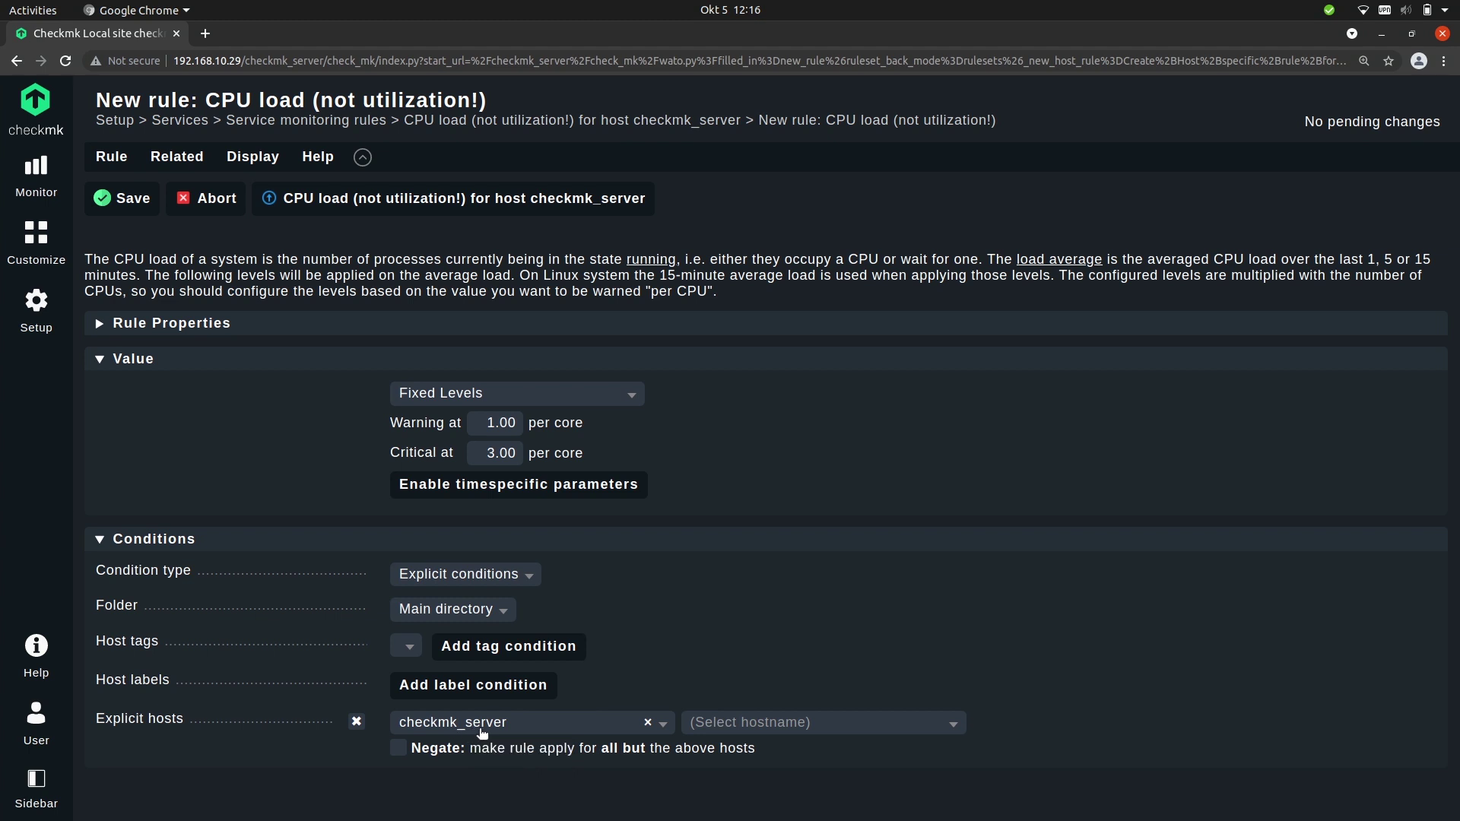
- Save the CPU load rule and activate the pending change on the site
{"action": "left_click", "coordinate": [118, 199]}
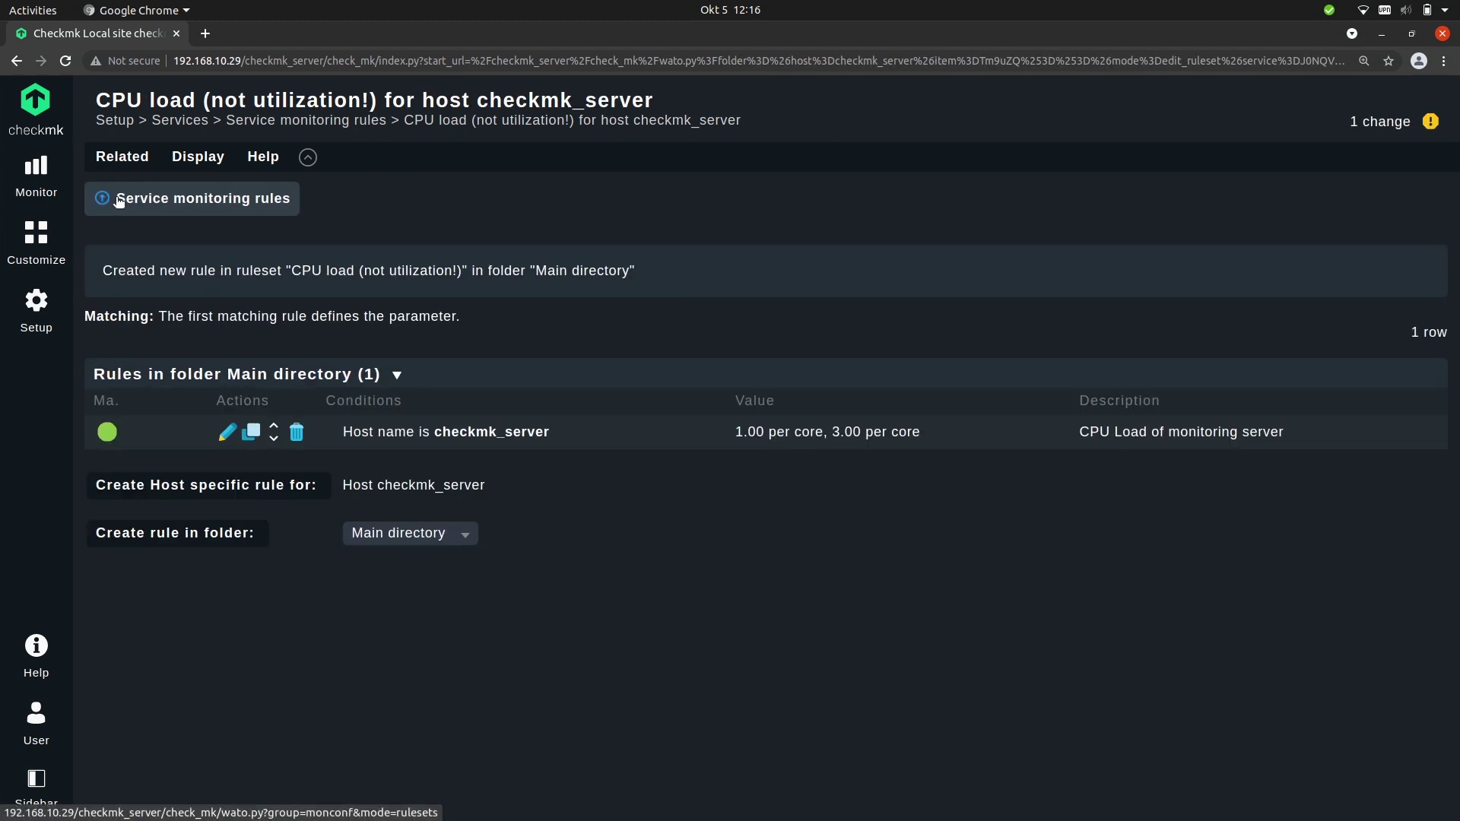
{"action": "left_click", "coordinate": [1375, 124]}
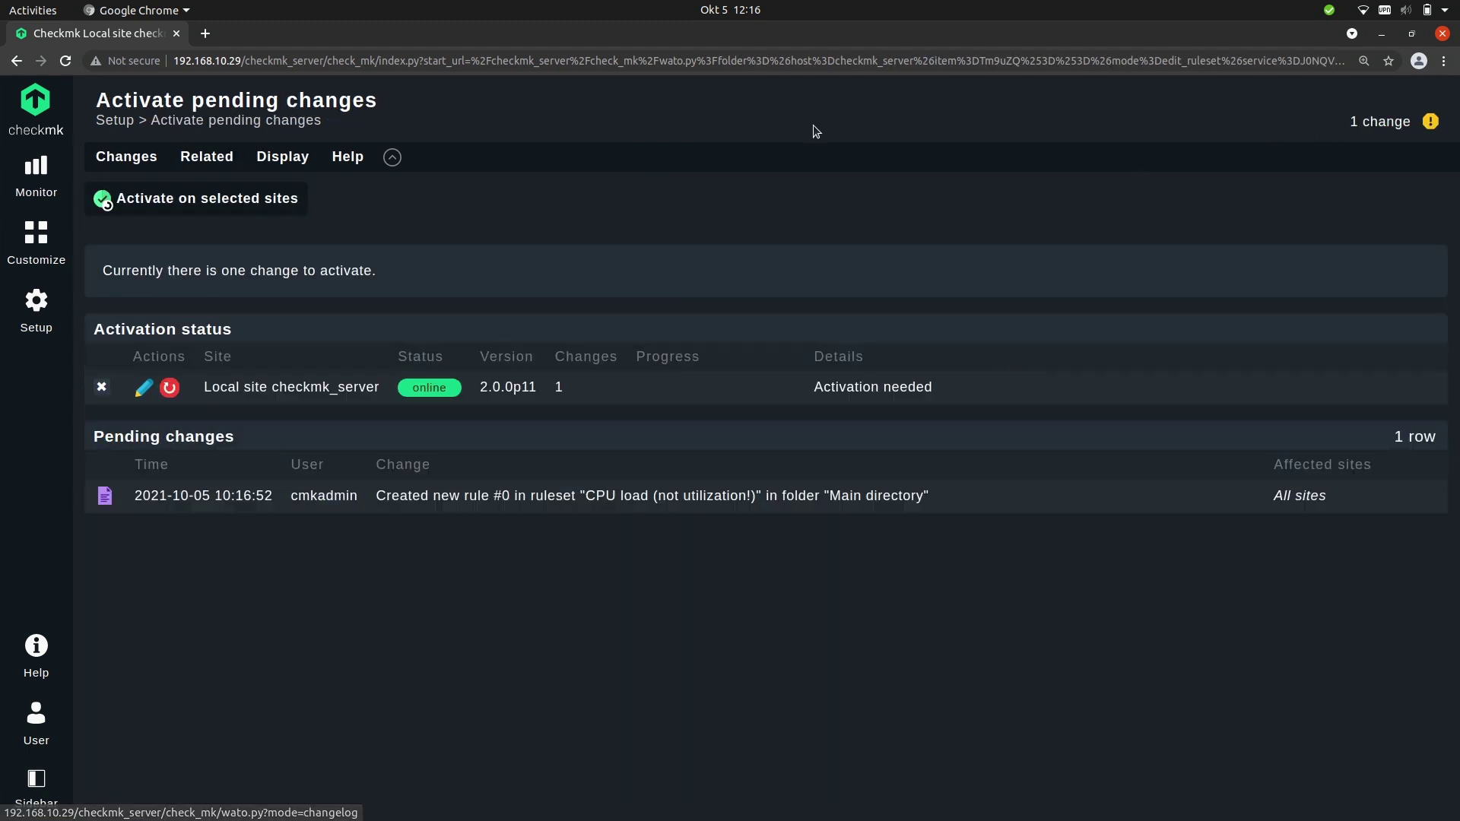
{"action": "left_click", "coordinate": [237, 201]}
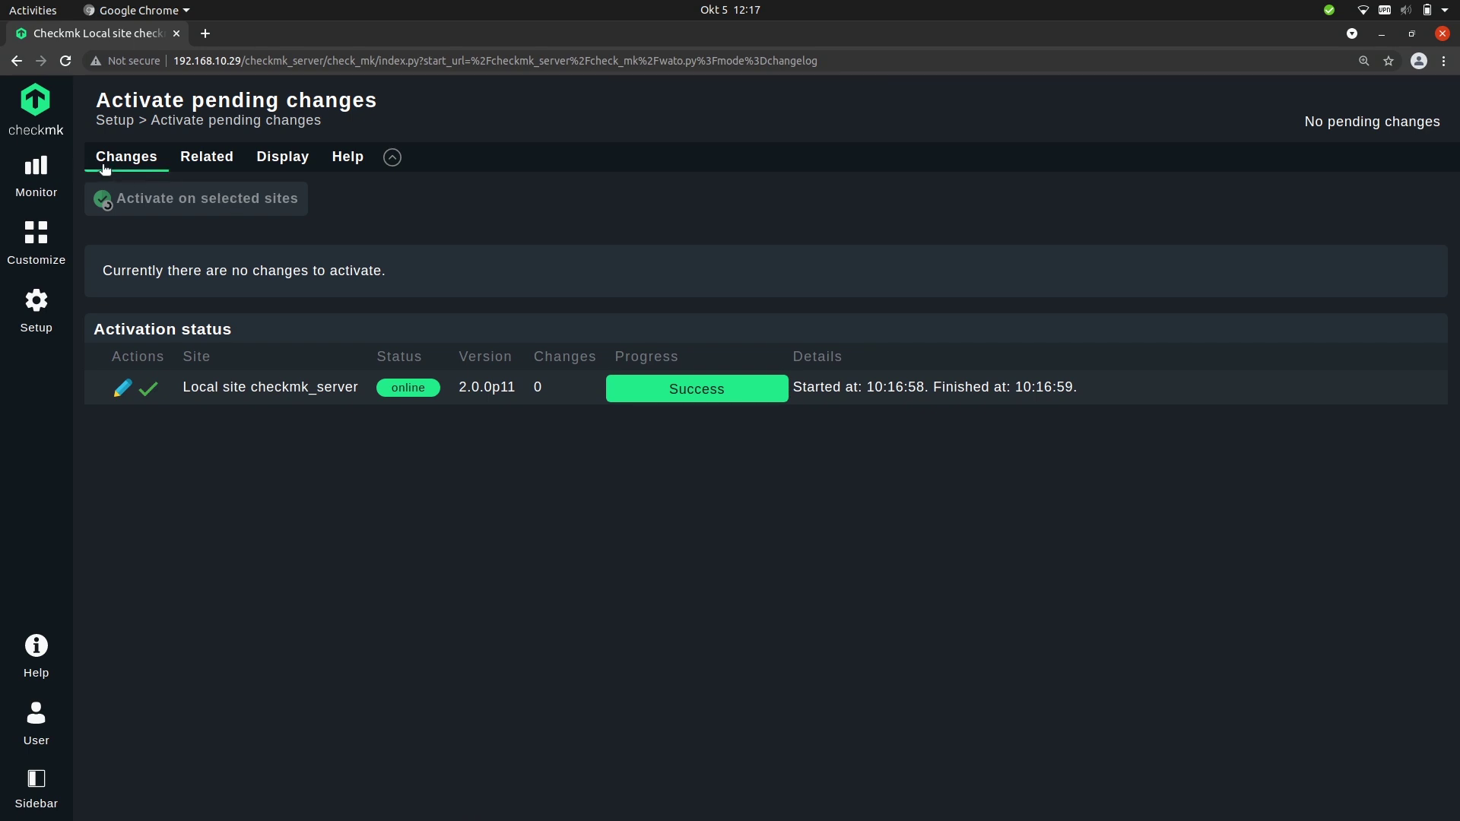
- Show the parameters applied to checkmk_server's CPU load service, confirming Rule 1 at 1.00/3.00
{"action": "left_click", "coordinate": [38, 173]}
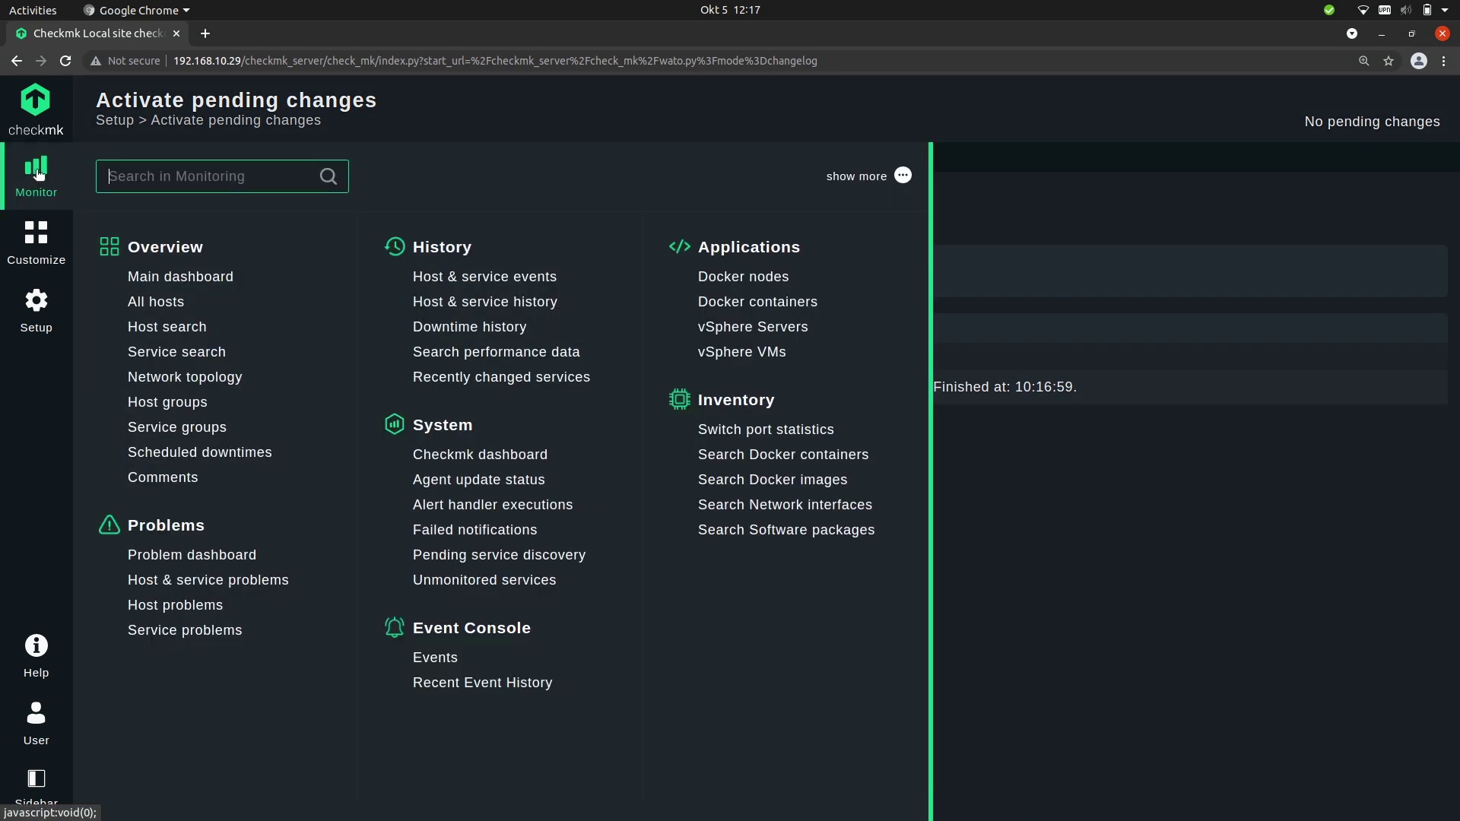
{"action": "left_click", "coordinate": [156, 303]}
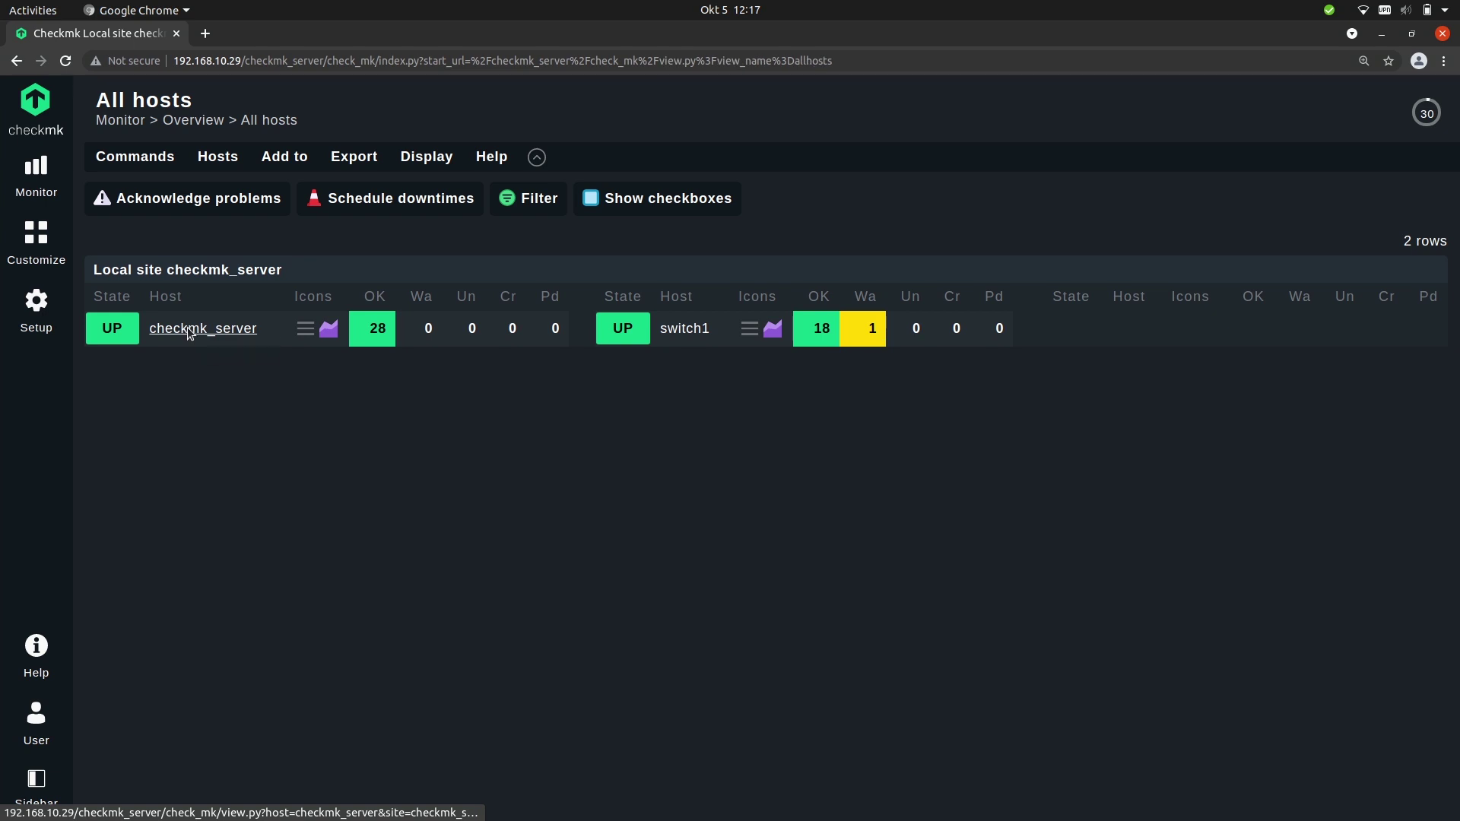
{"action": "left_click", "coordinate": [190, 329]}
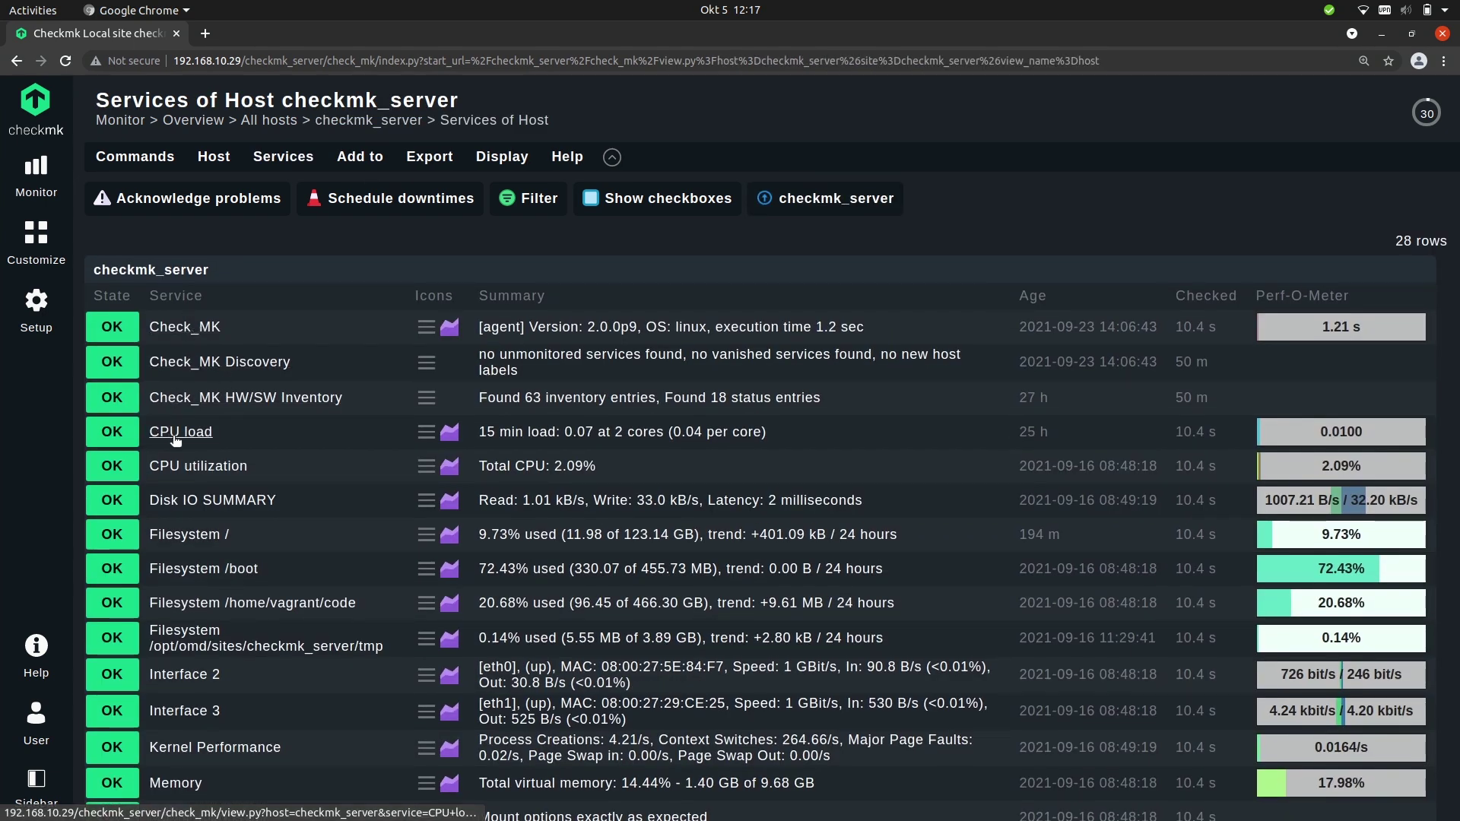
{"action": "left_click", "coordinate": [426, 439]}
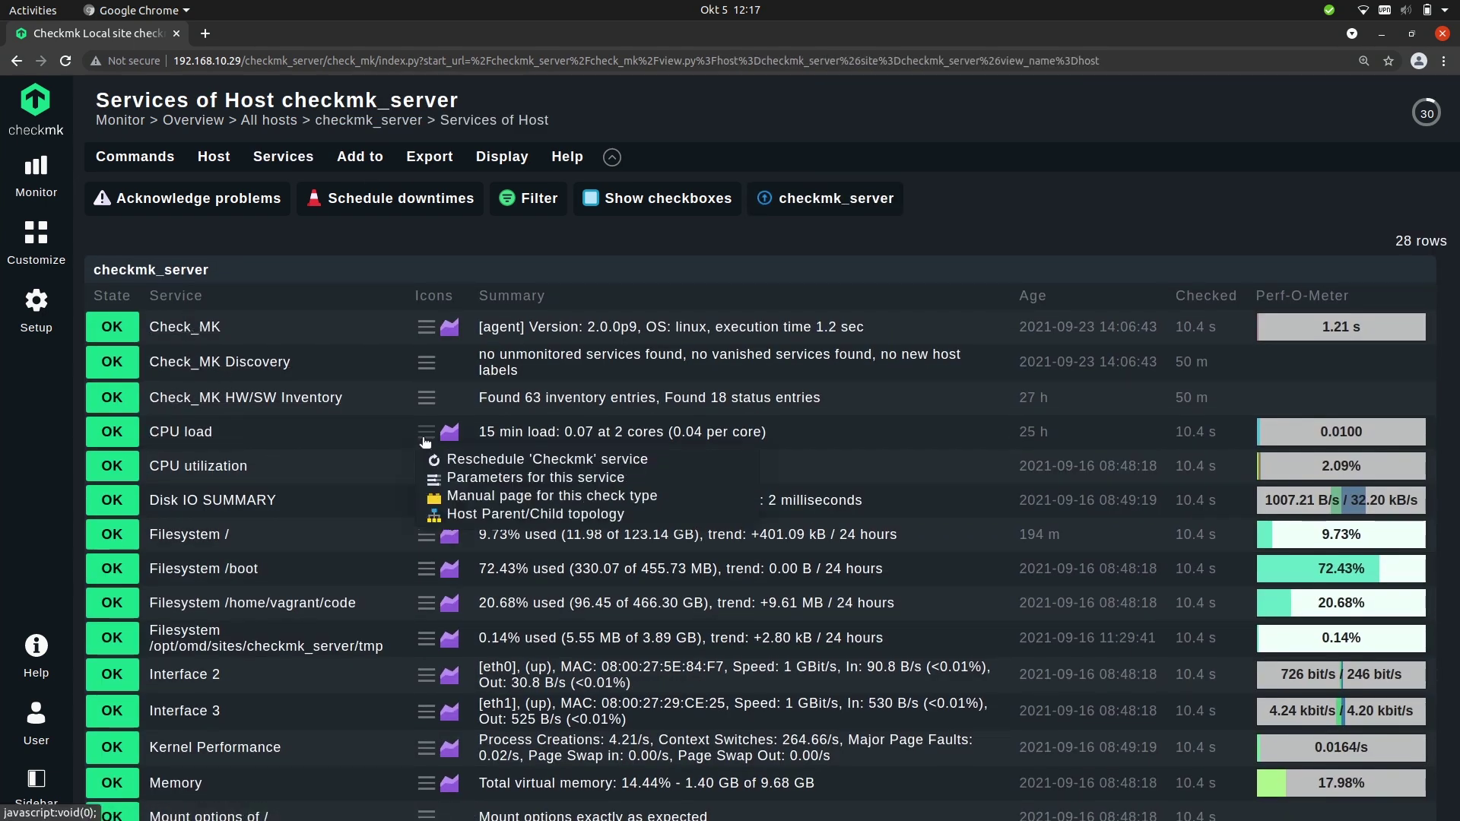
{"action": "left_click", "coordinate": [481, 479]}
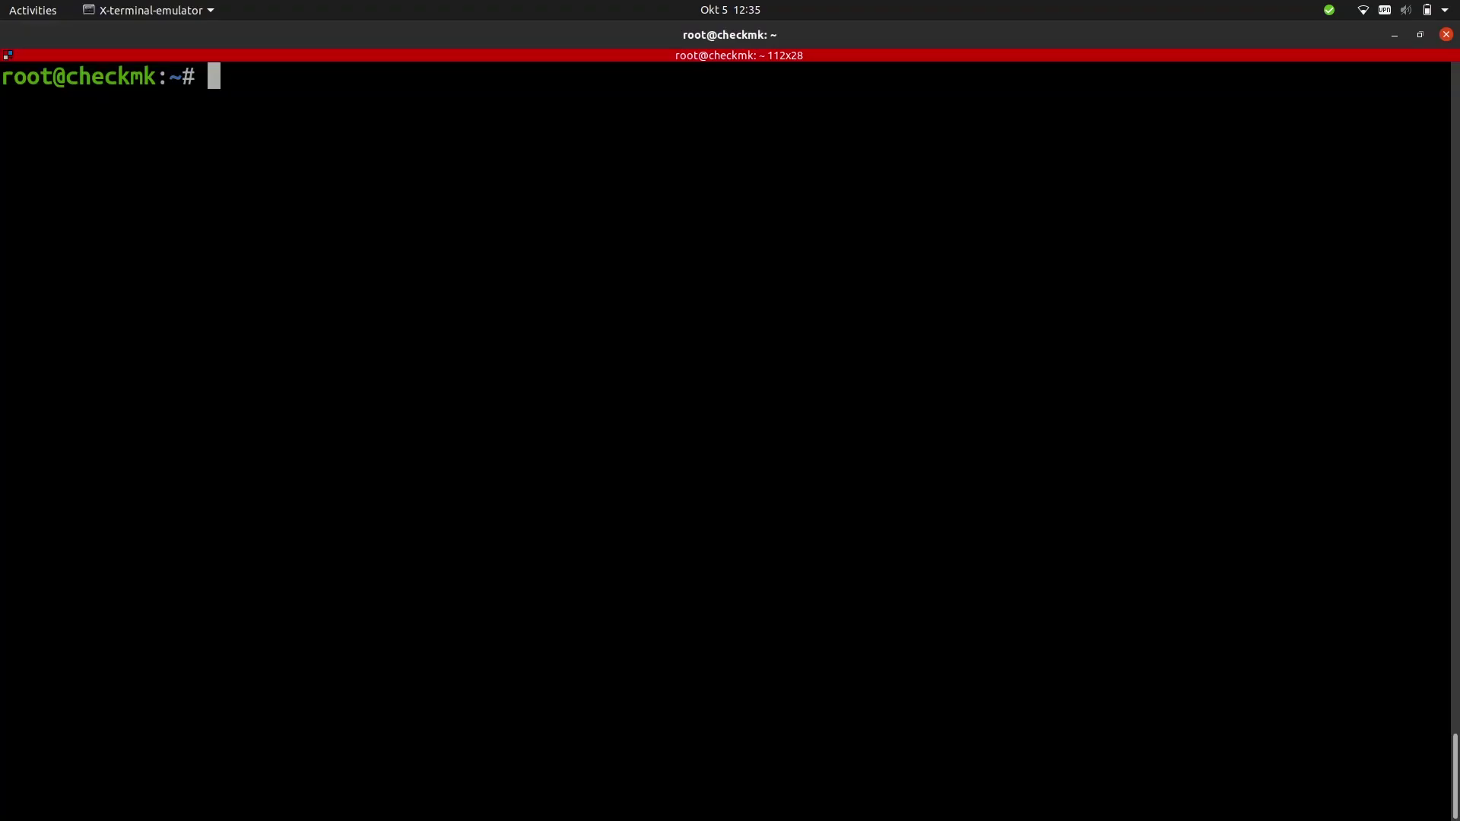
- Run the background busy loop 'while true; do true; done &' in the terminal
{"action": "type", "text": "while d"}
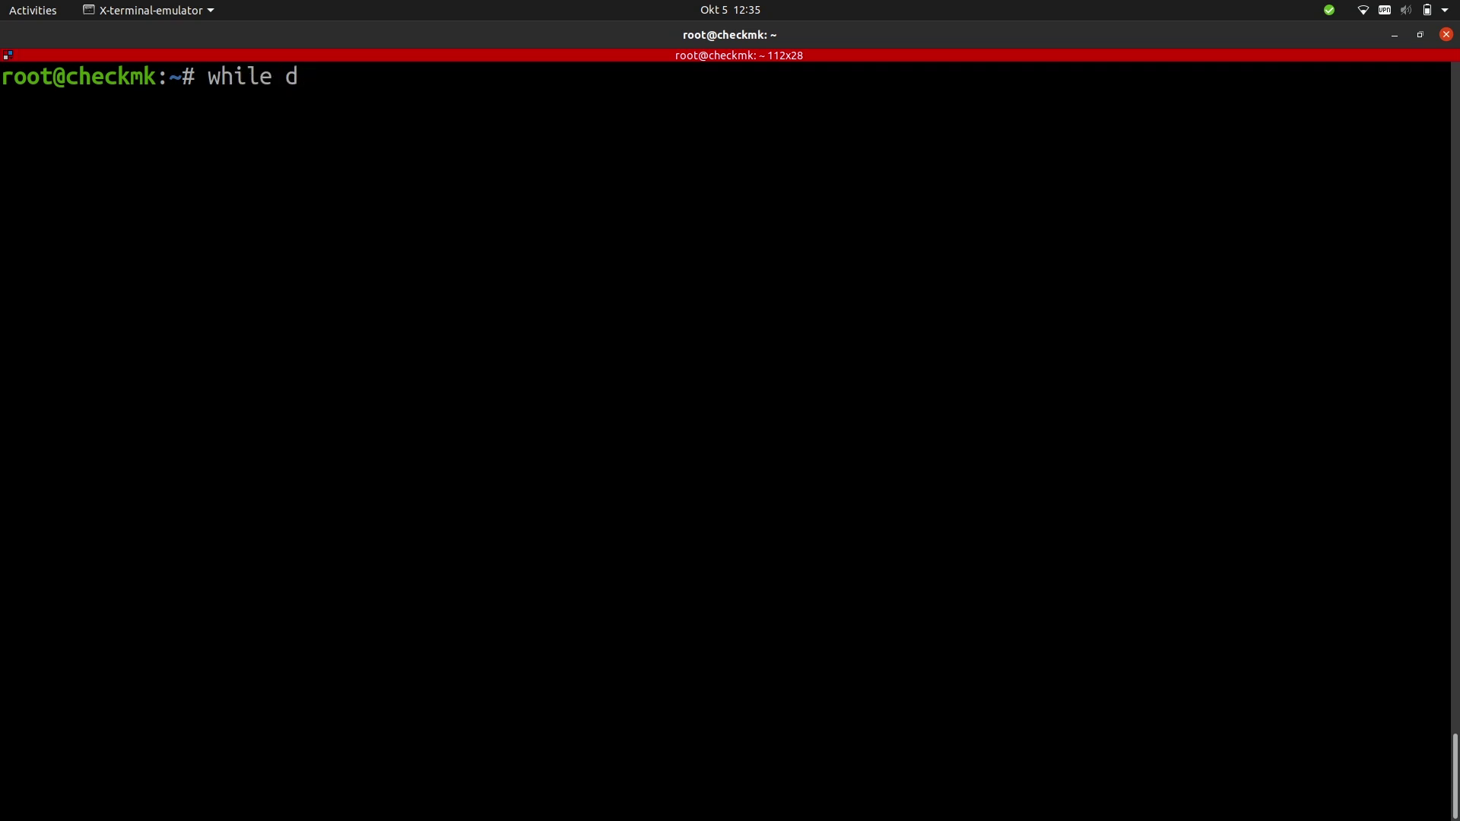
{"action": "key", "text": "BackSpace"}
{"action": "type", "text": "true"}
{"action": "key", "text": "BackSpace"}
{"action": "type", "text": "; do true"}
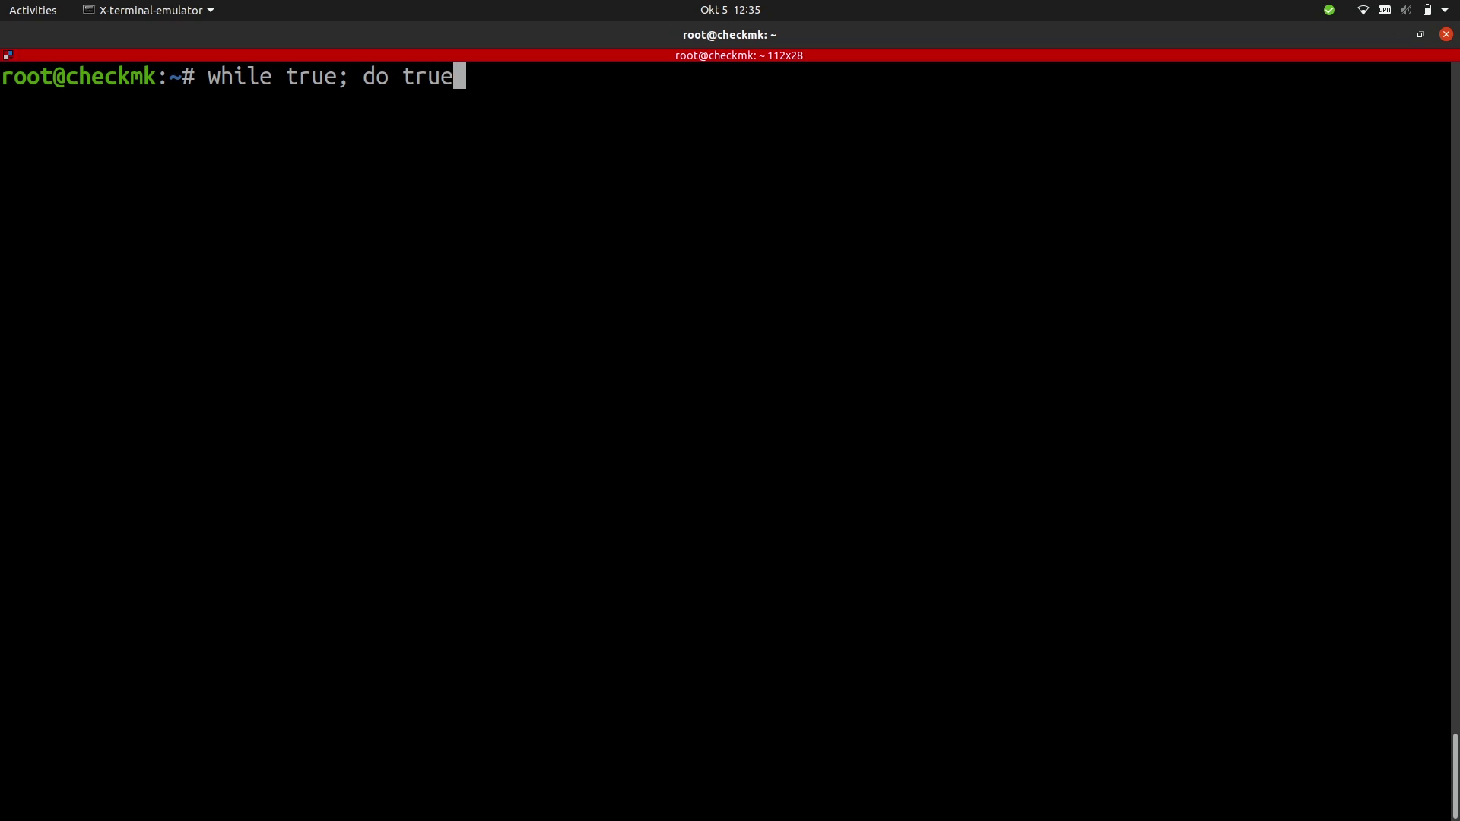
{"action": "key", "text": "BackSpace"}
{"action": "type", "text": "; done "}
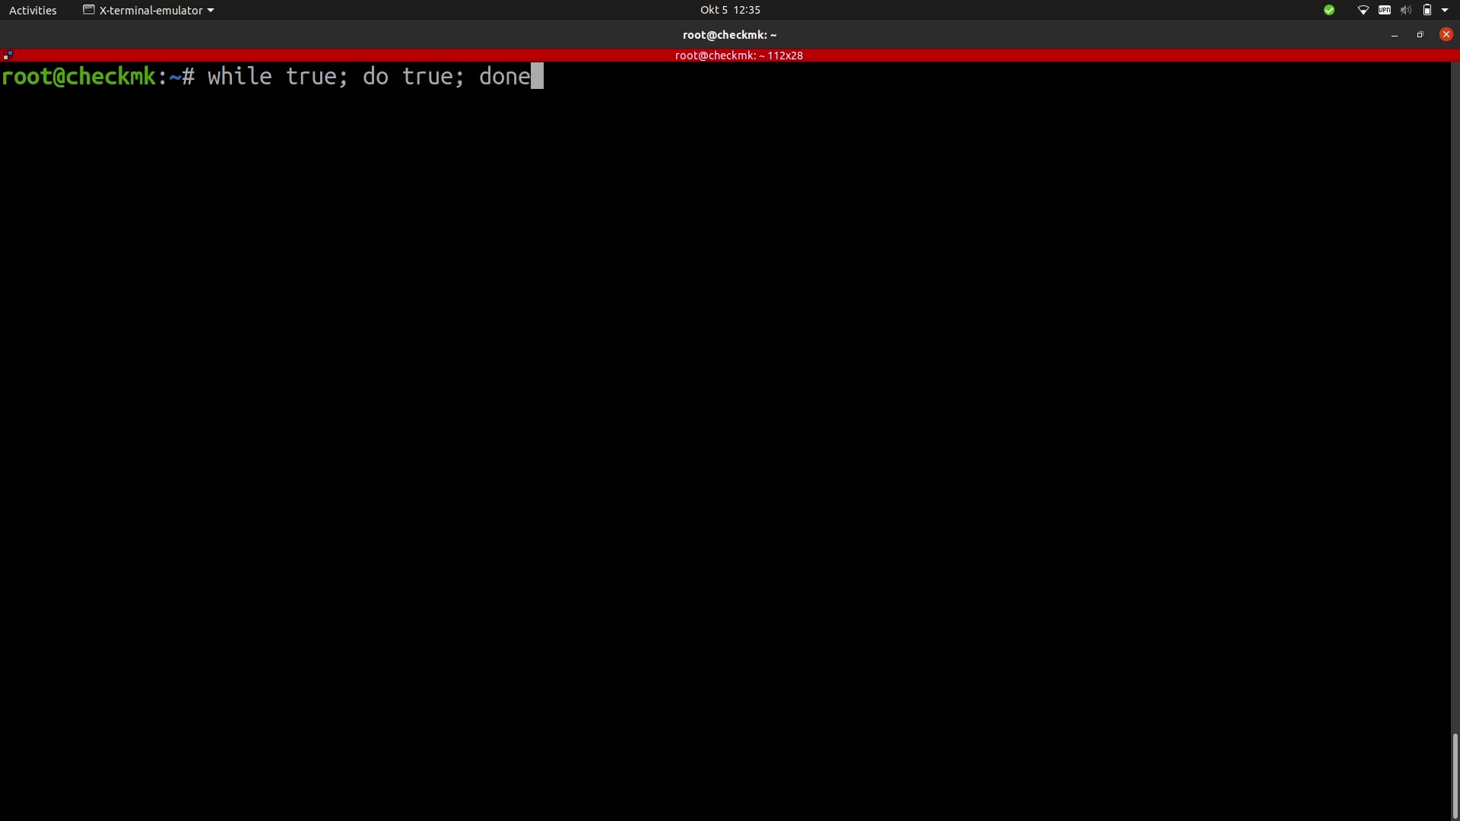
{"action": "type", "text": "&"}
{"action": "key", "text": "Return"}
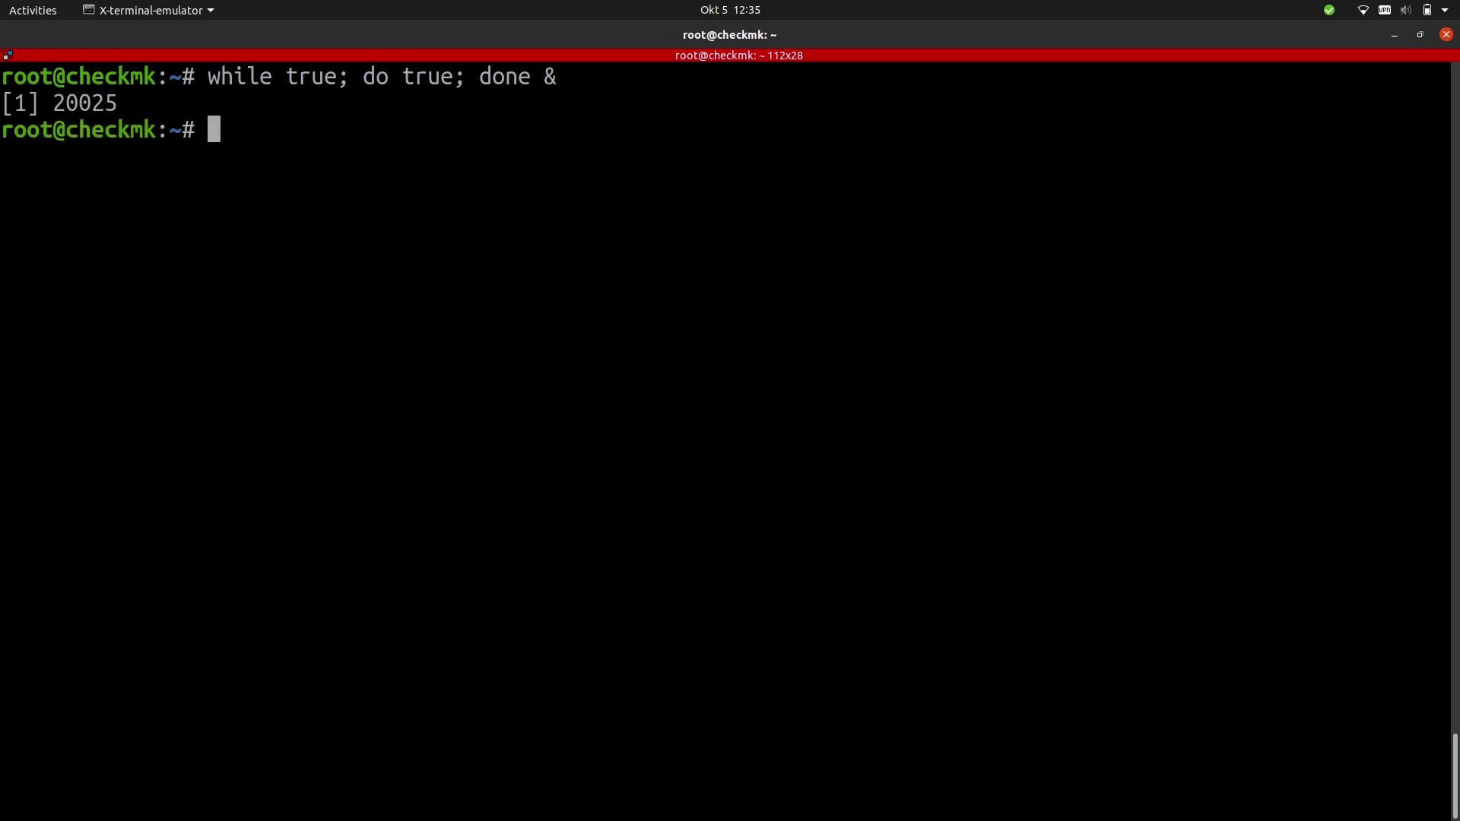
- Launch eight more copies of the busy loop from command history
{"action": "key", "text": "Up"}
{"action": "key", "text": "Return"}
{"action": "key", "text": "Up"}
{"action": "key", "text": "Return"}
{"action": "key", "text": "Up"}
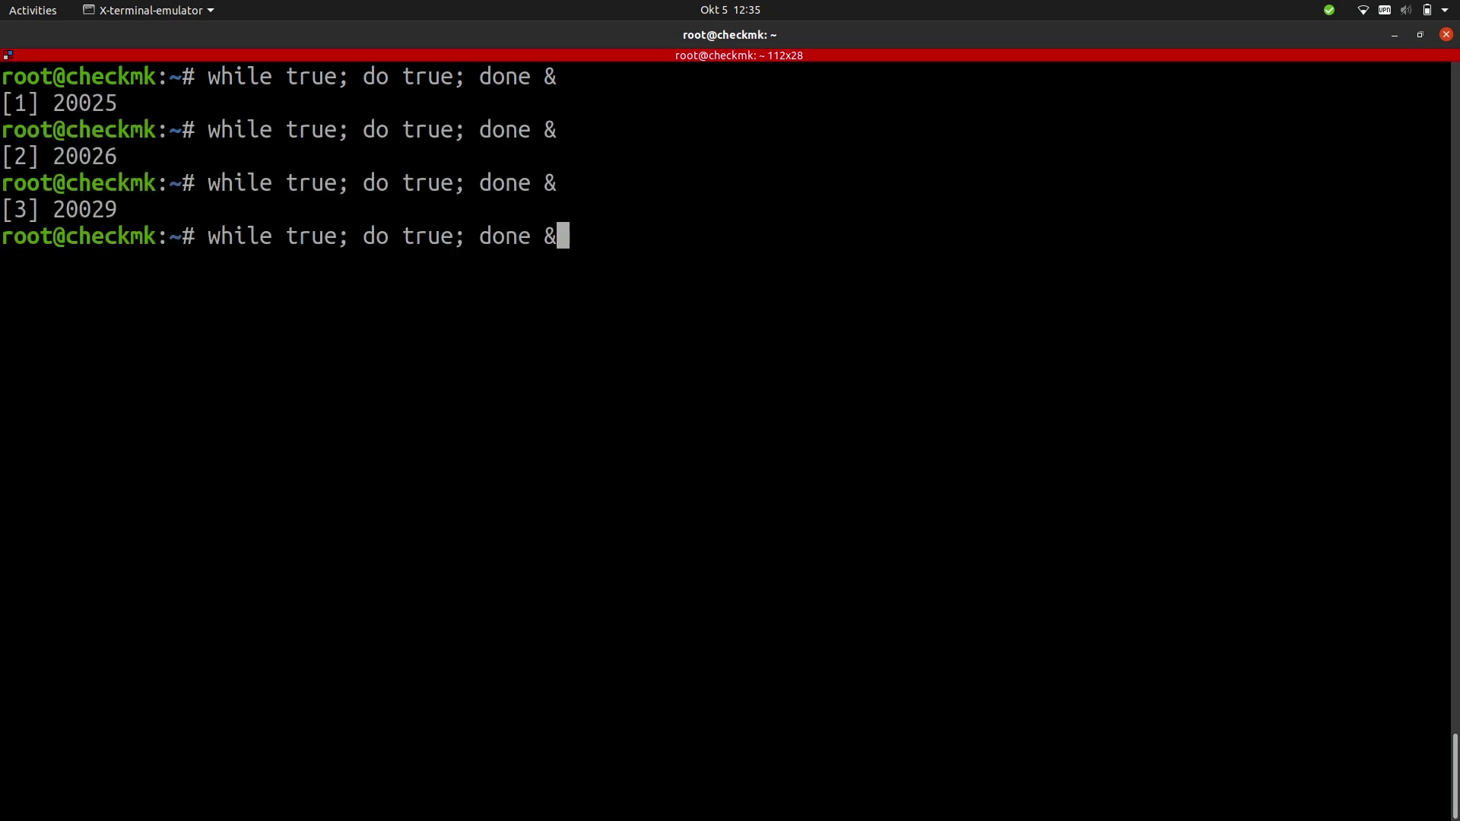
{"action": "key", "text": "Return"}
{"action": "key", "text": "Up"}
{"action": "key", "text": "Return"}
{"action": "key", "text": "Up"}
{"action": "key", "text": "Return"}
{"action": "key", "text": "Up"}
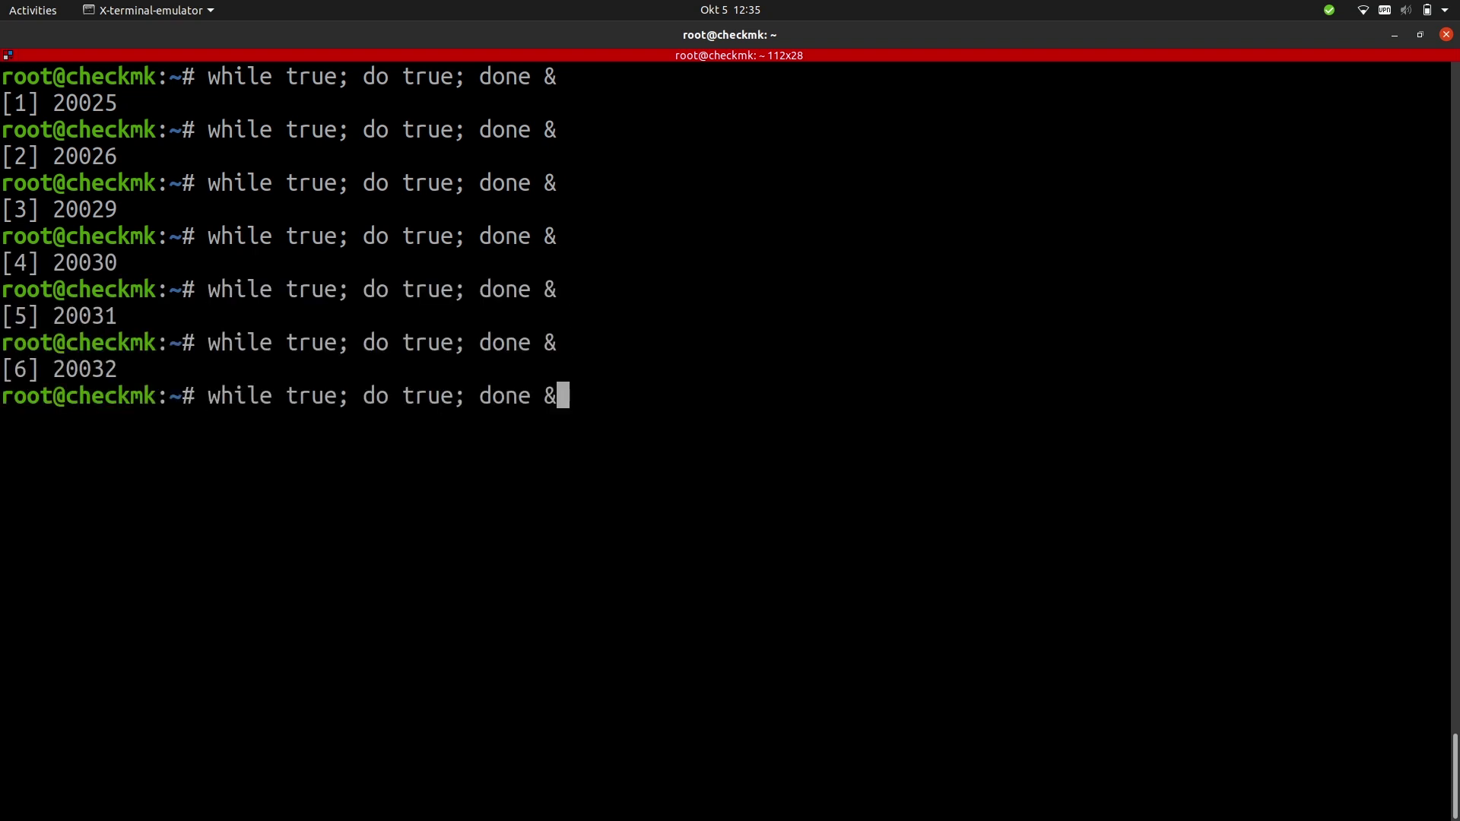
{"action": "key", "text": "Return"}
{"action": "key", "text": "Up"}
{"action": "key", "text": "Return"}
{"action": "key", "text": "Up"}
{"action": "key", "text": "Return"}
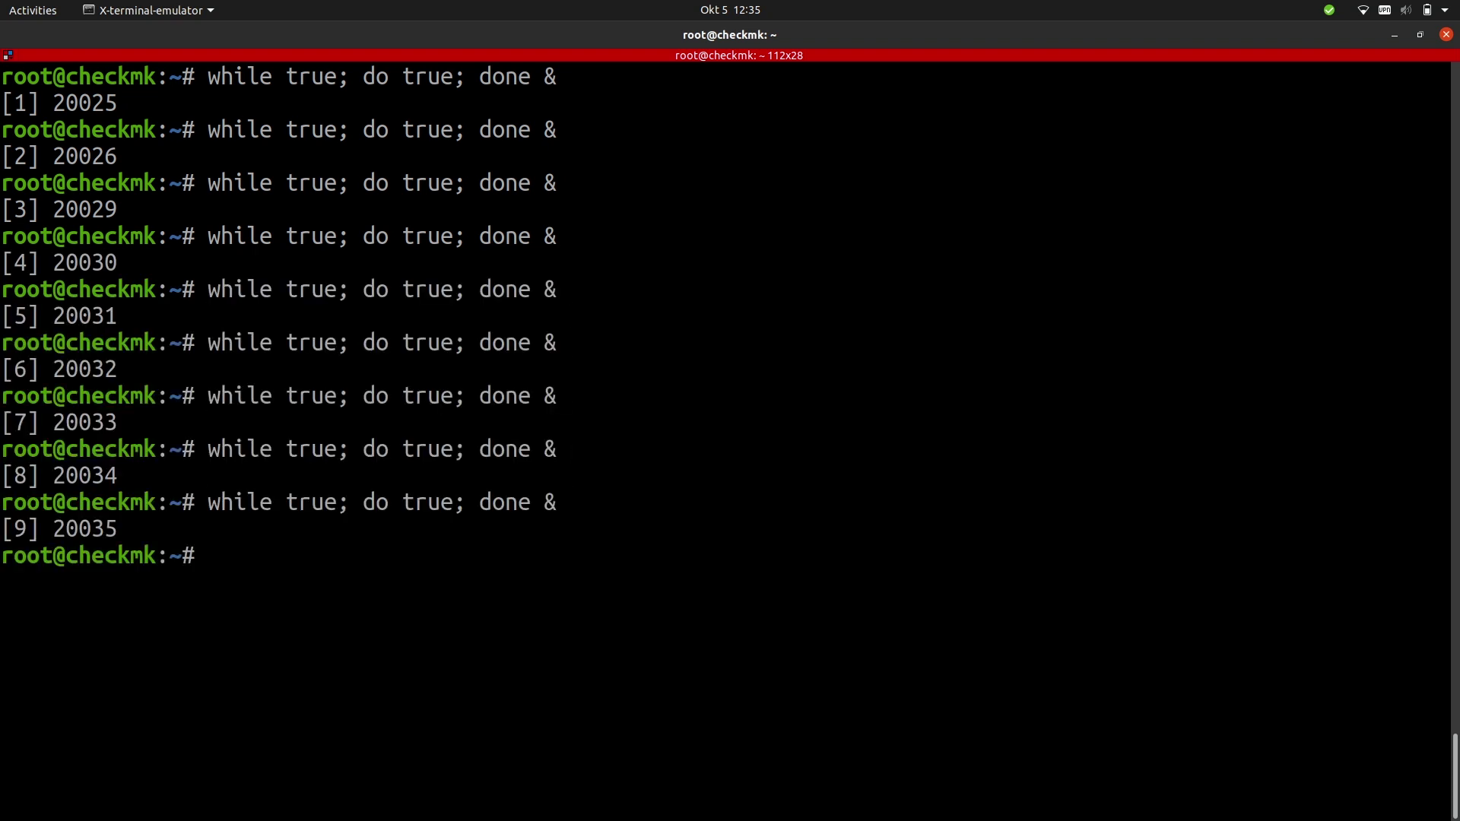
- Run bg, then start top to watch the loops consuming CPU
{"action": "type", "text": "bg"}
{"action": "key", "text": "Return"}
{"action": "type", "text": "top"}
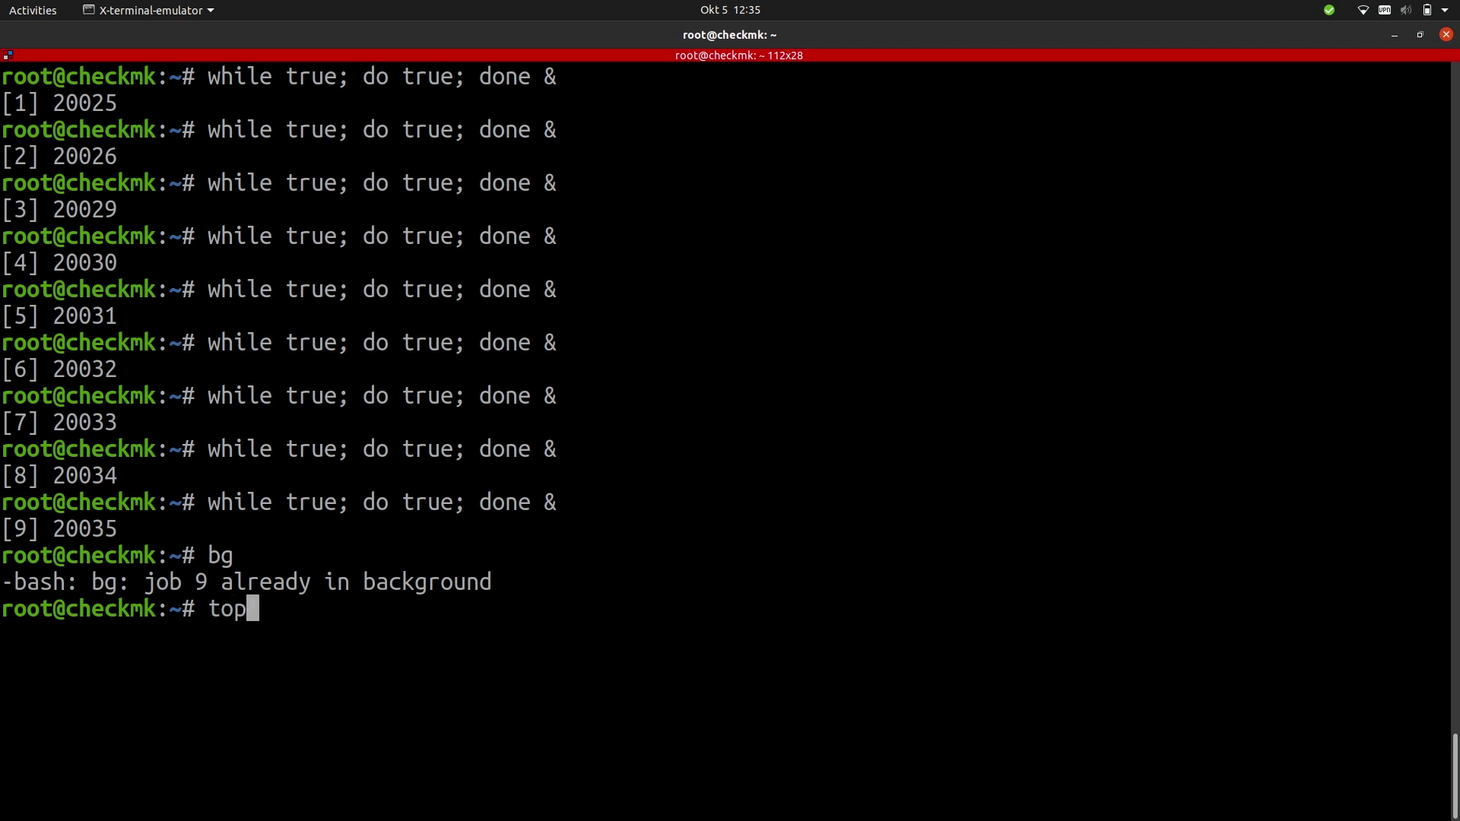
{"action": "key", "text": "Return"}
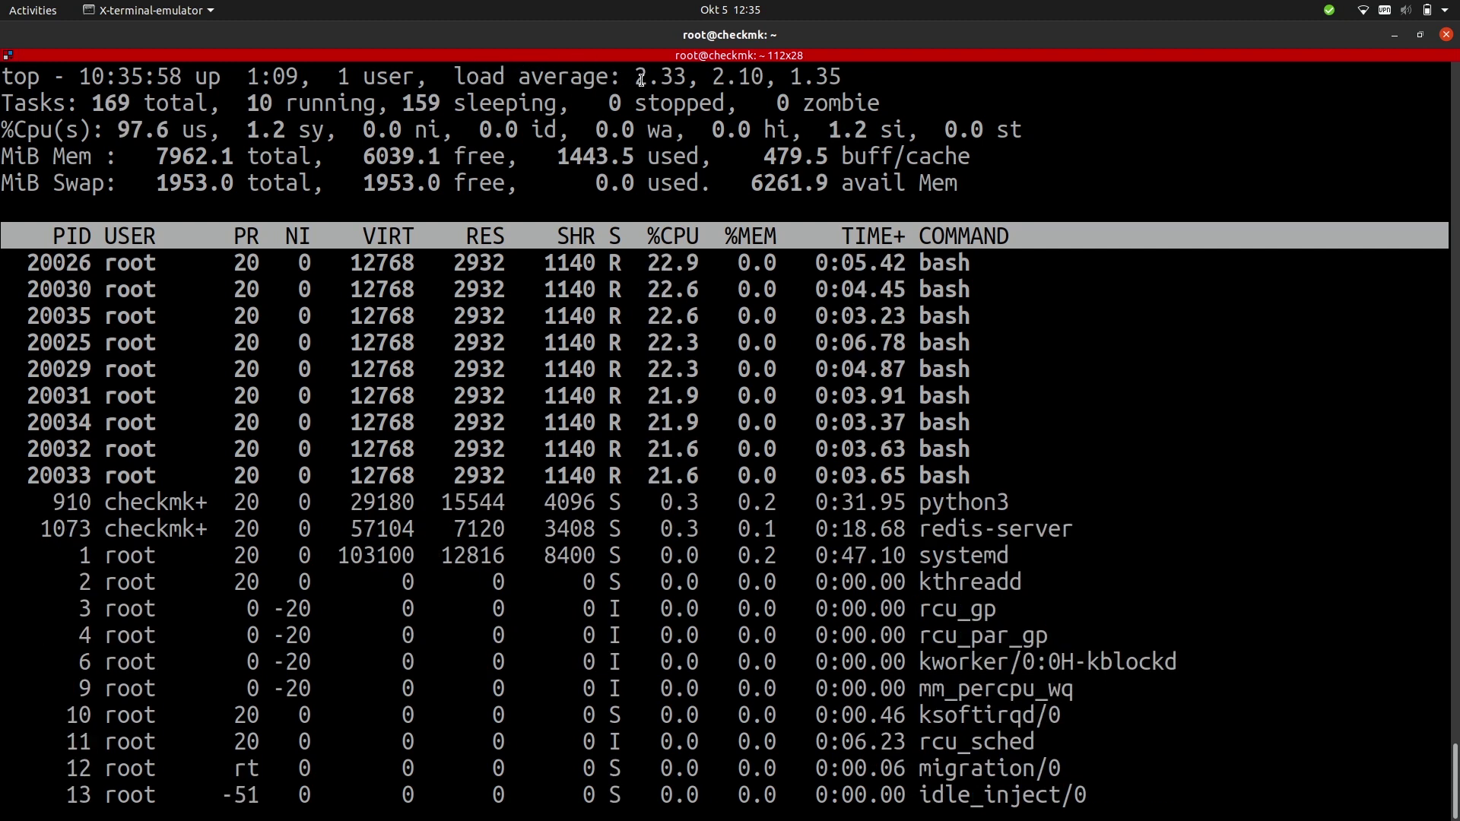
- Highlight top's 1- and 5-minute load averages, then return to the Checkmk browser window
{"action": "left_click_drag", "start_coordinate": [628, 77], "coordinate": [687, 77]}
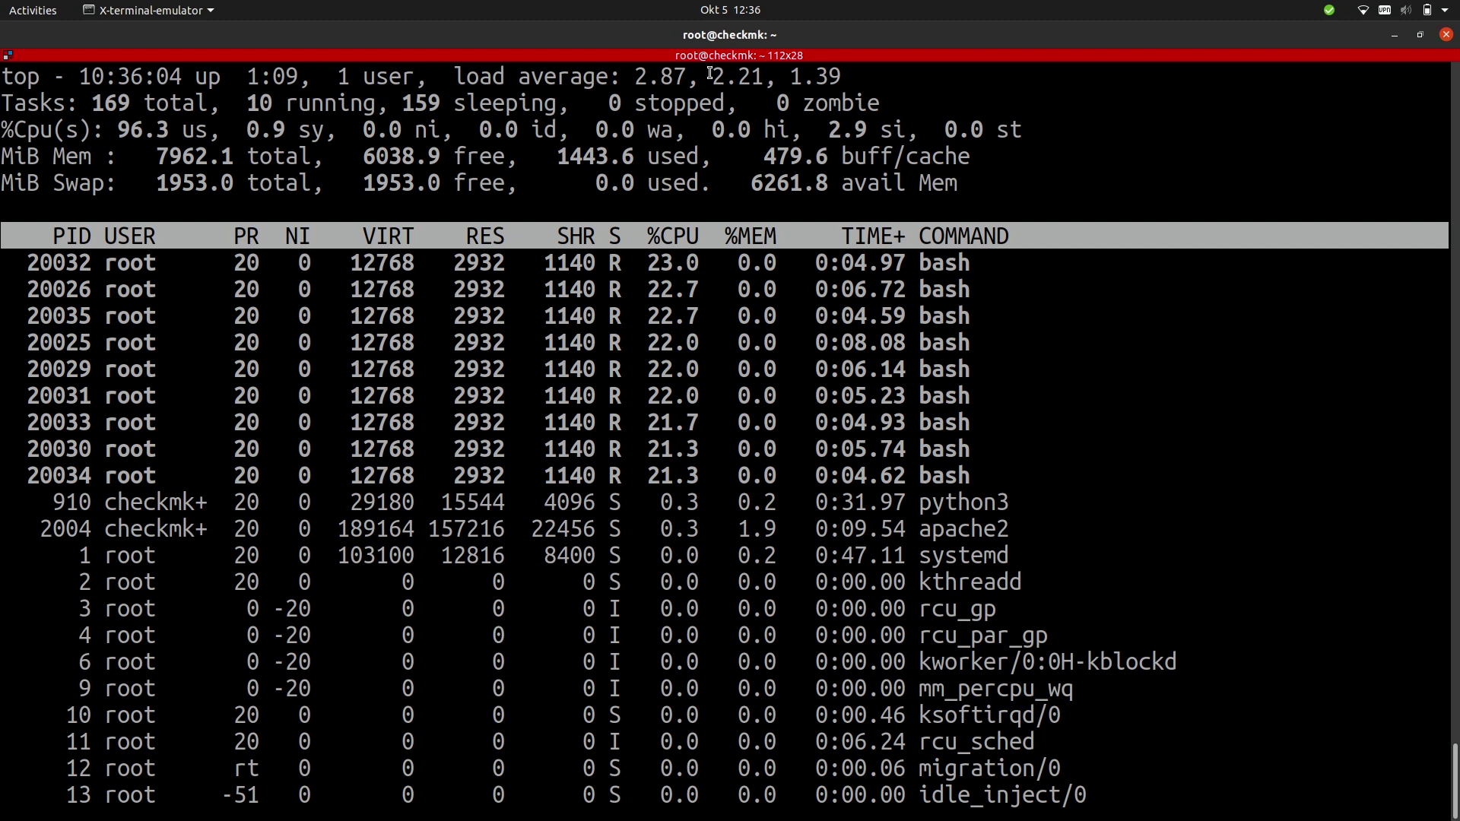
{"action": "left_click_drag", "start_coordinate": [713, 75], "coordinate": [852, 77]}
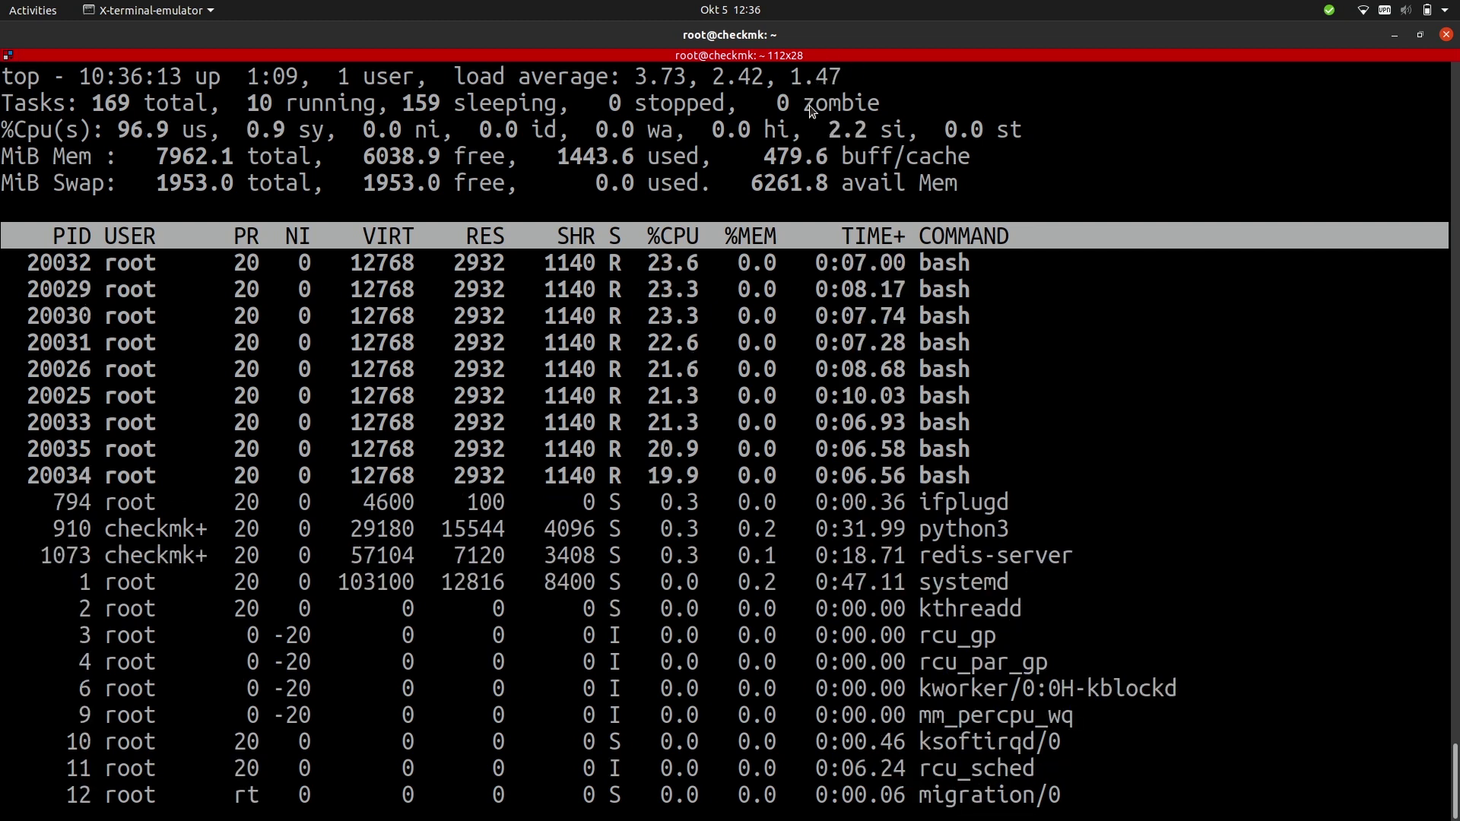
{"action": "key", "text": "alt+Tab"}
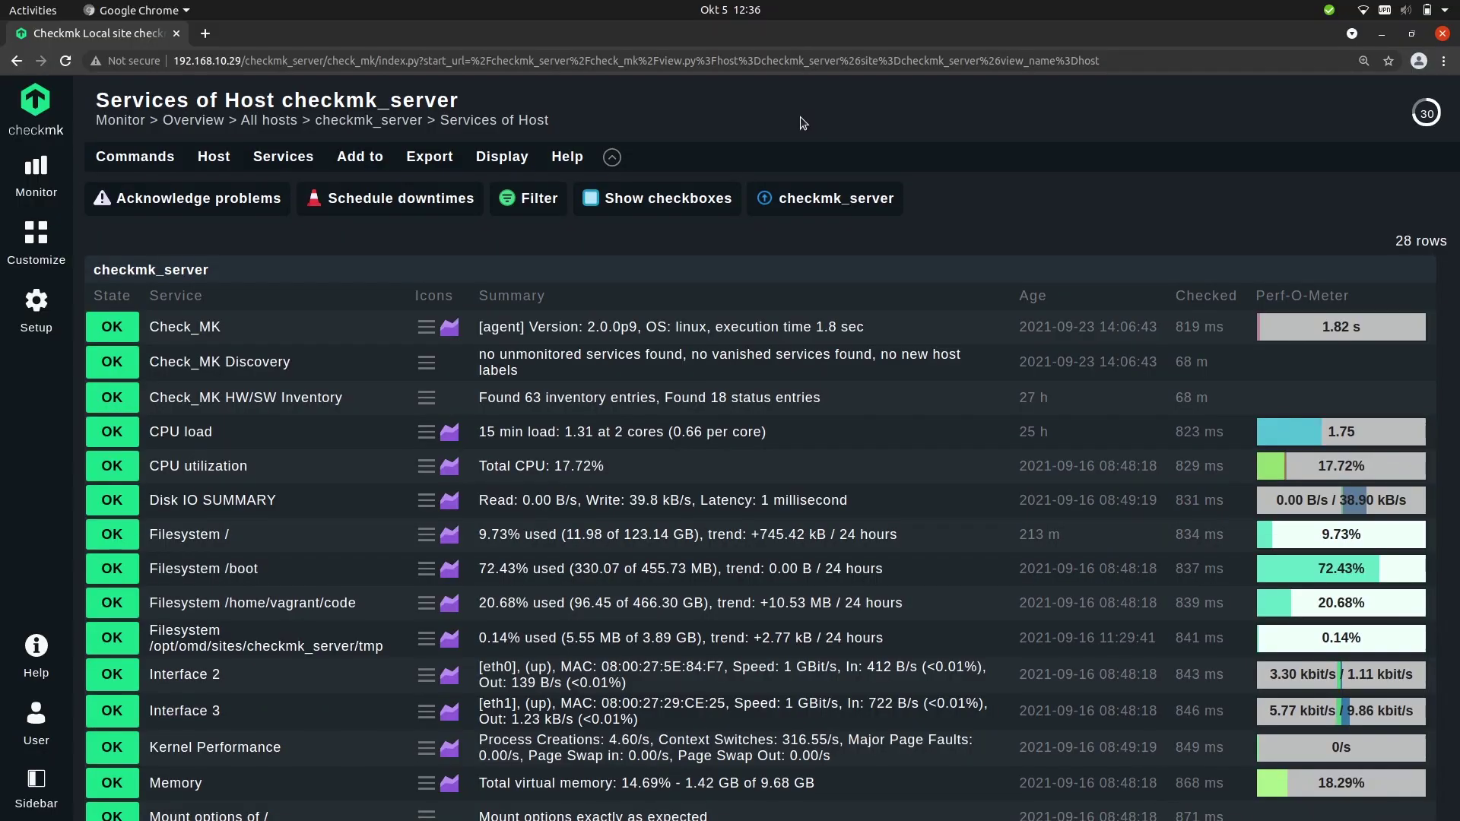
- Open checkmk_server's CPU load service details and scroll down to its load graph
{"action": "left_click", "coordinate": [426, 433]}
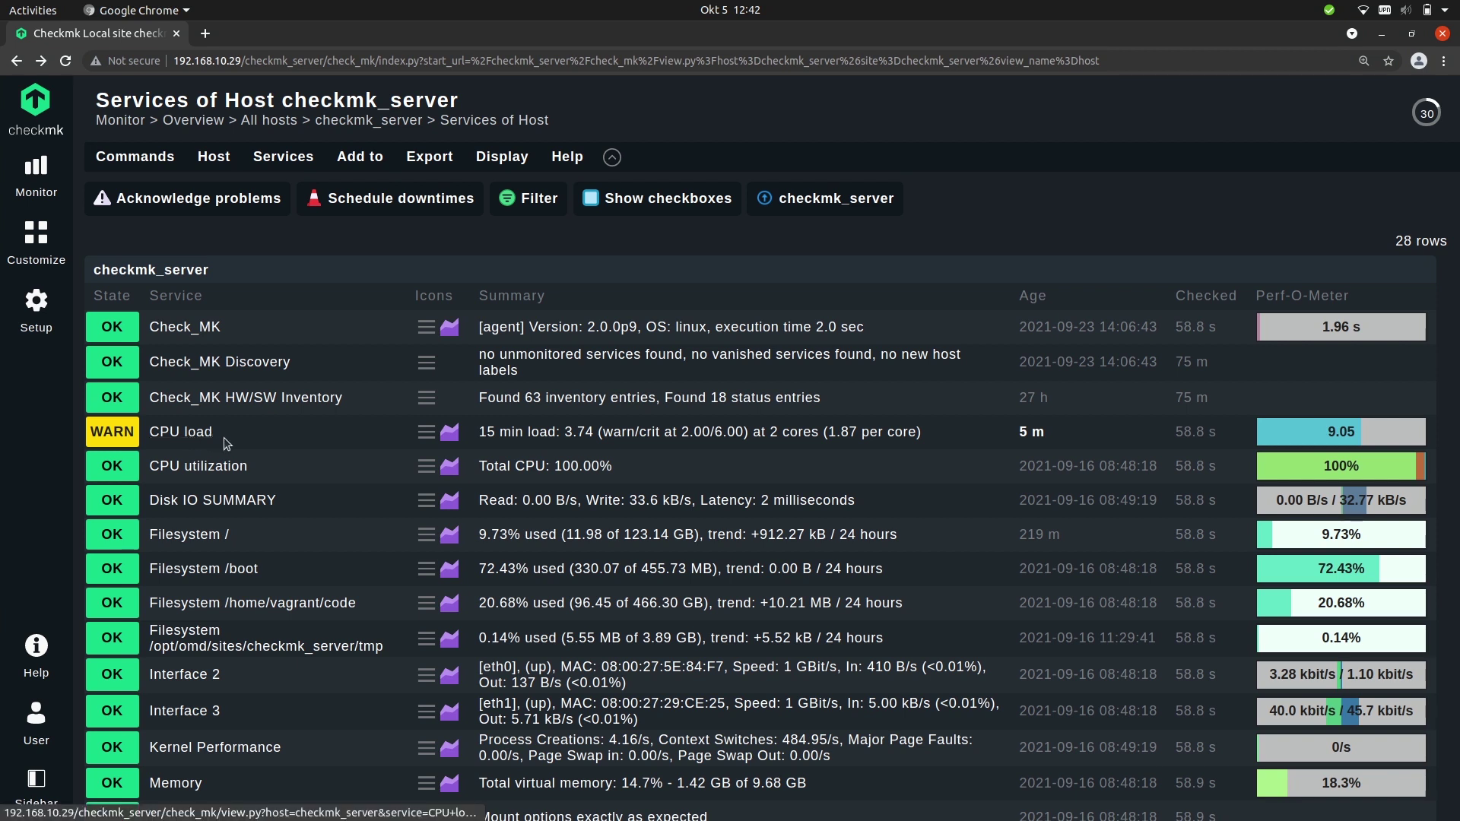
{"action": "left_click", "coordinate": [177, 433]}
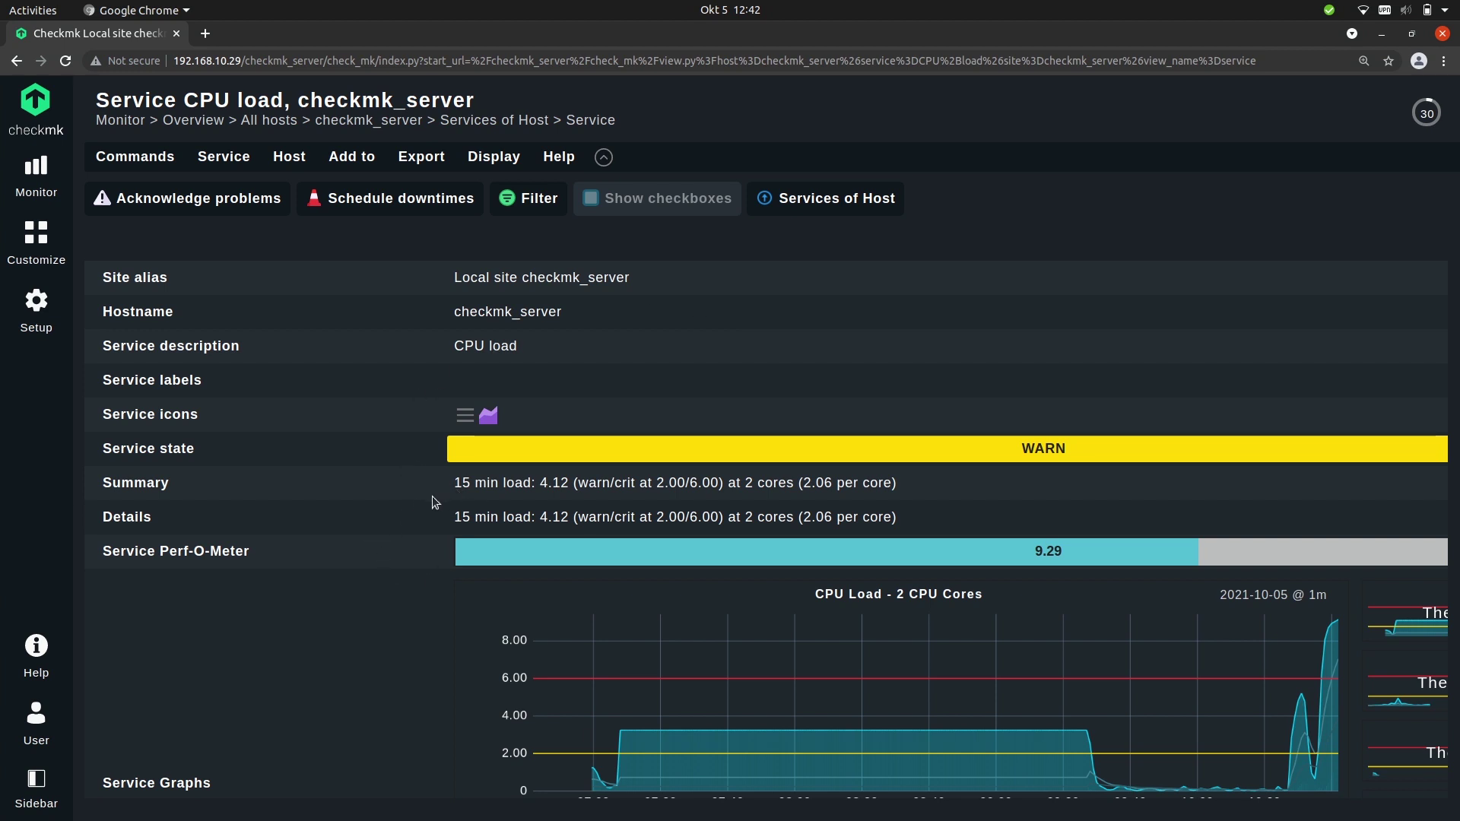
{"action": "scroll", "coordinate": [434, 502], "scroll_direction": "down", "scroll_amount": 3}
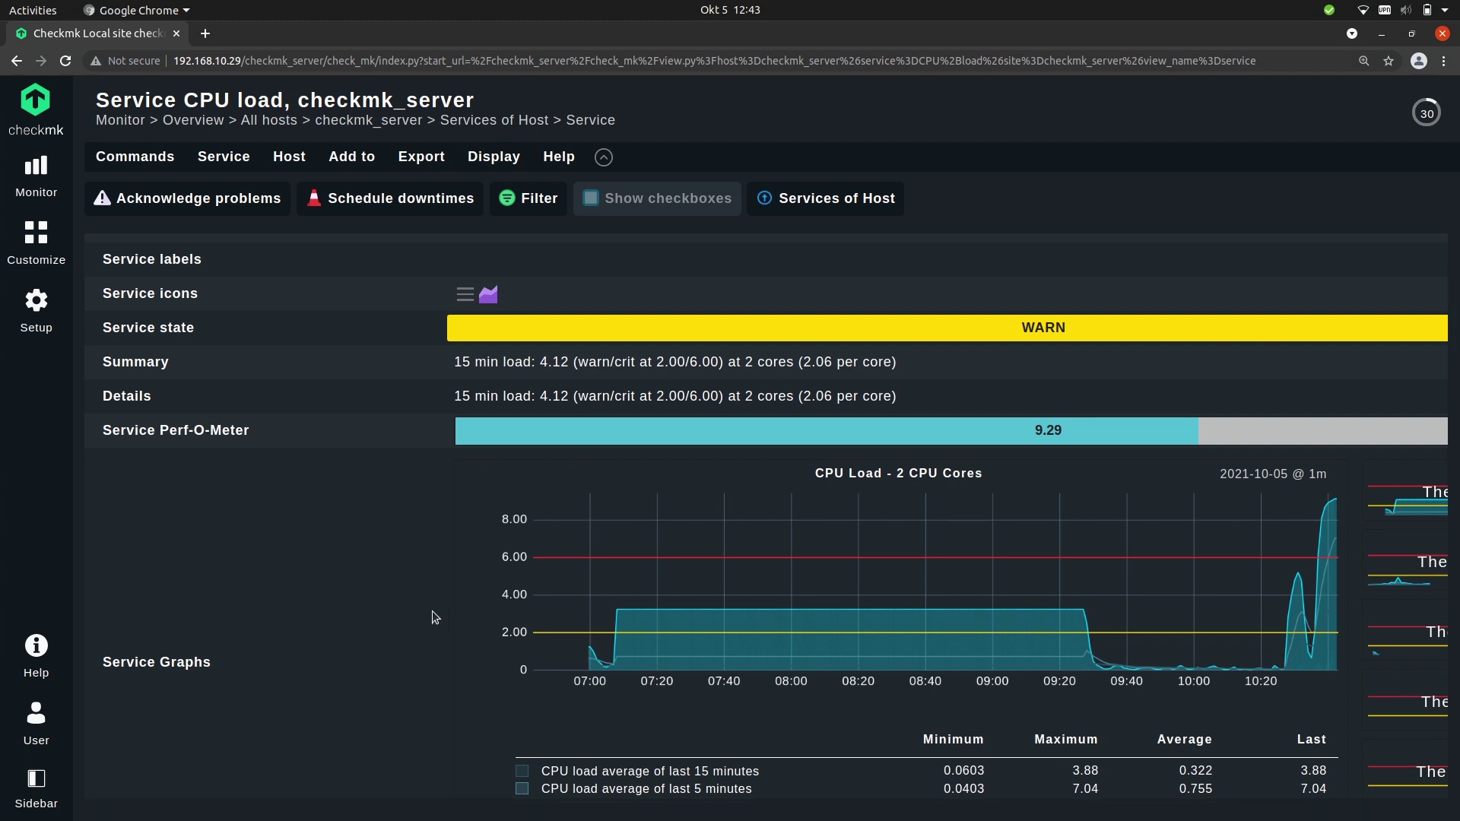
- Quit top and stop the first five background busy loops with fg and Ctrl+C
{"action": "key", "text": "alt+Tab"}
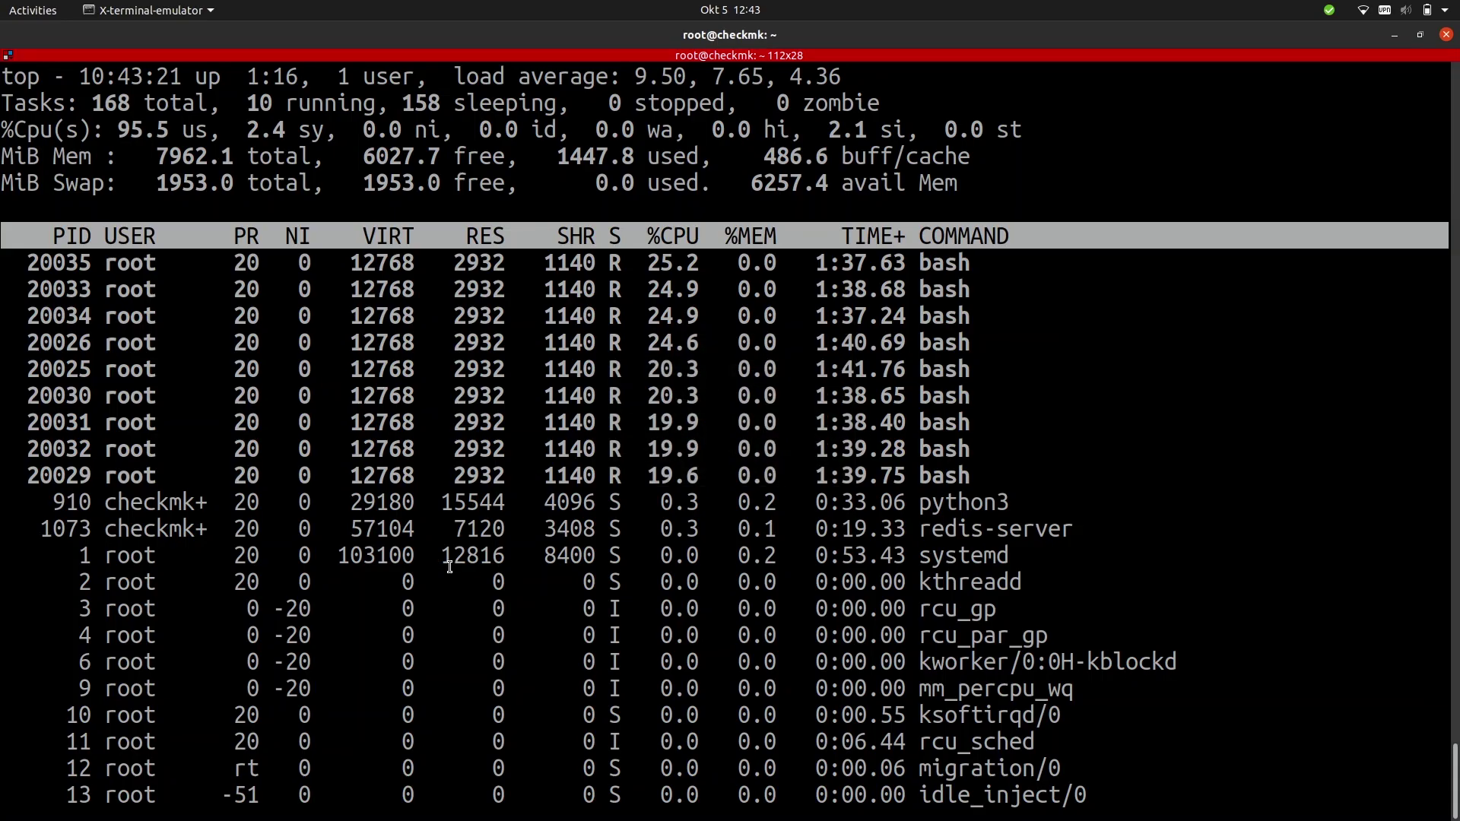
{"action": "key", "text": "q"}
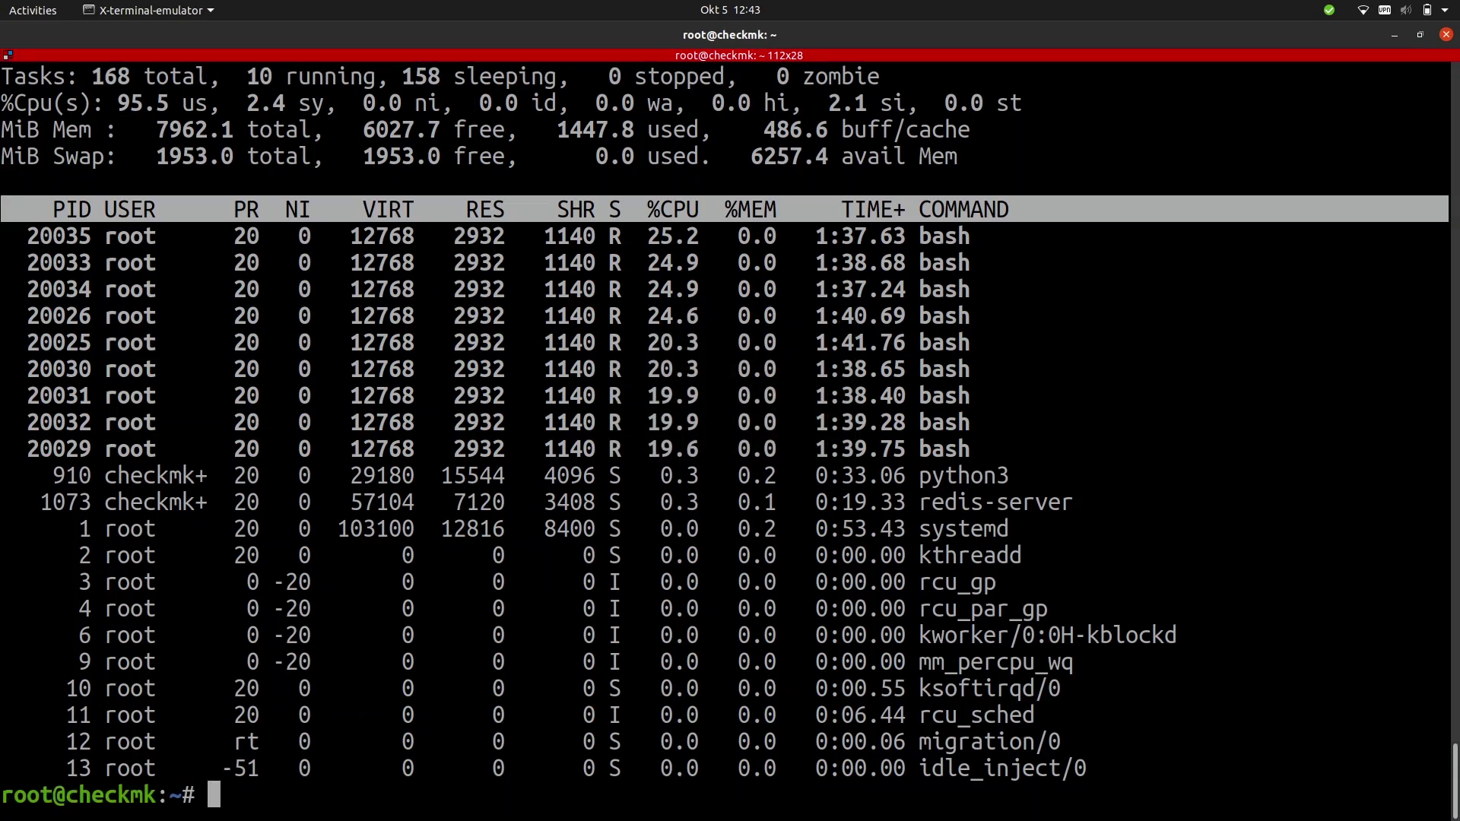
{"action": "type", "text": "fg"}
{"action": "key", "text": "Return"}
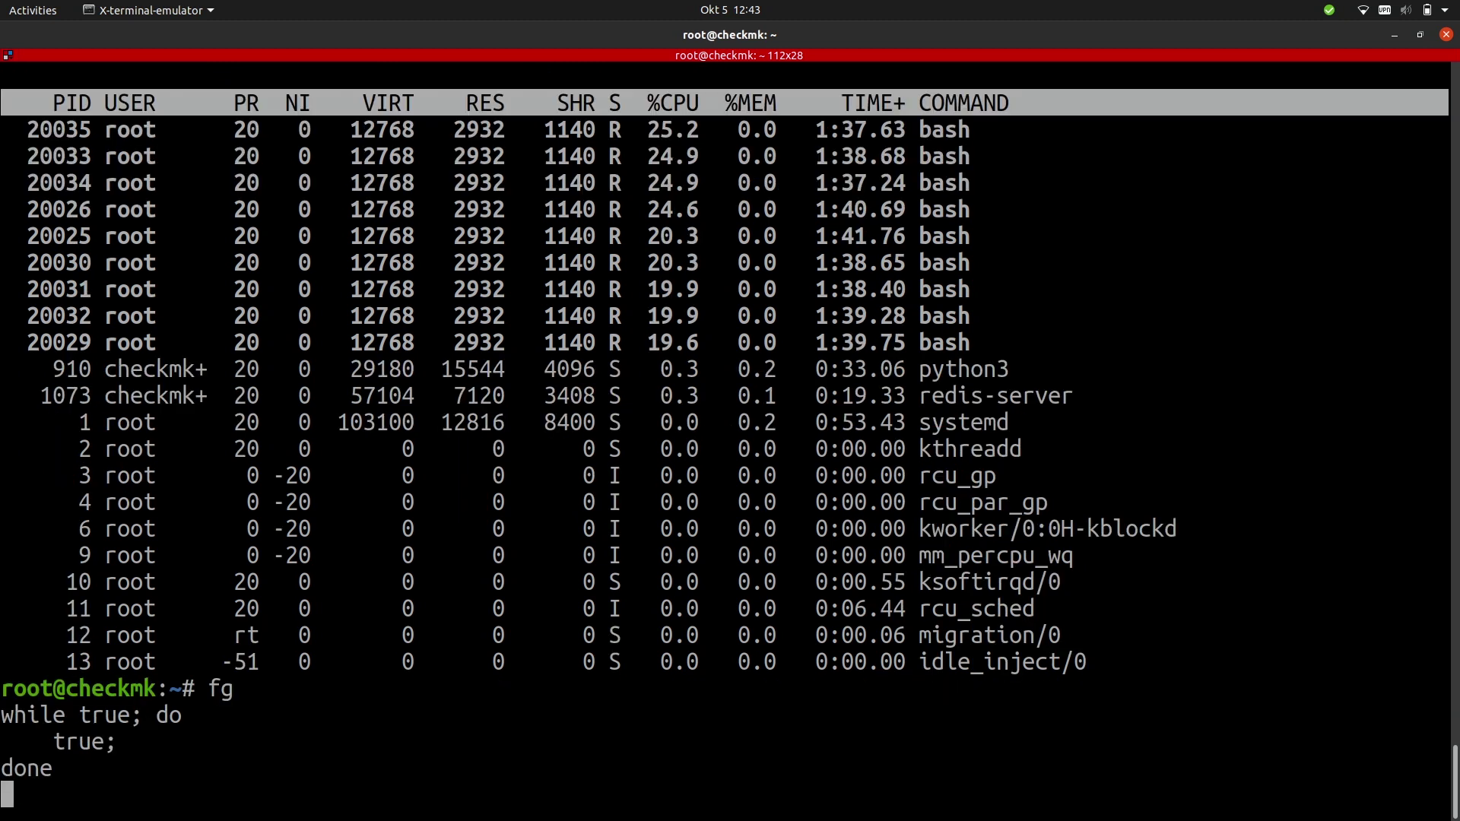
{"action": "key", "text": "ctrl+c"}
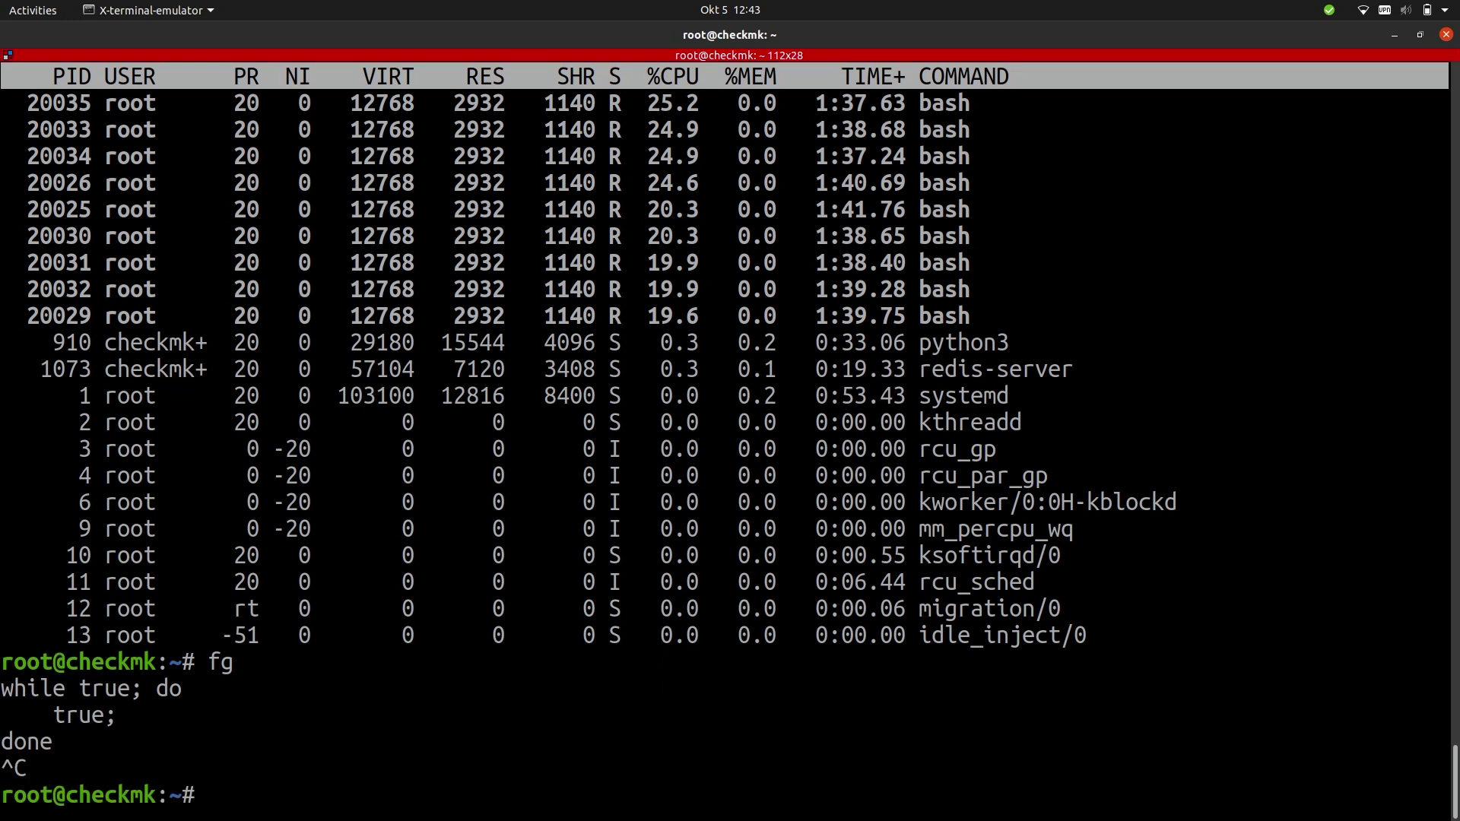
{"action": "type", "text": "fg"}
{"action": "key", "text": "Return"}
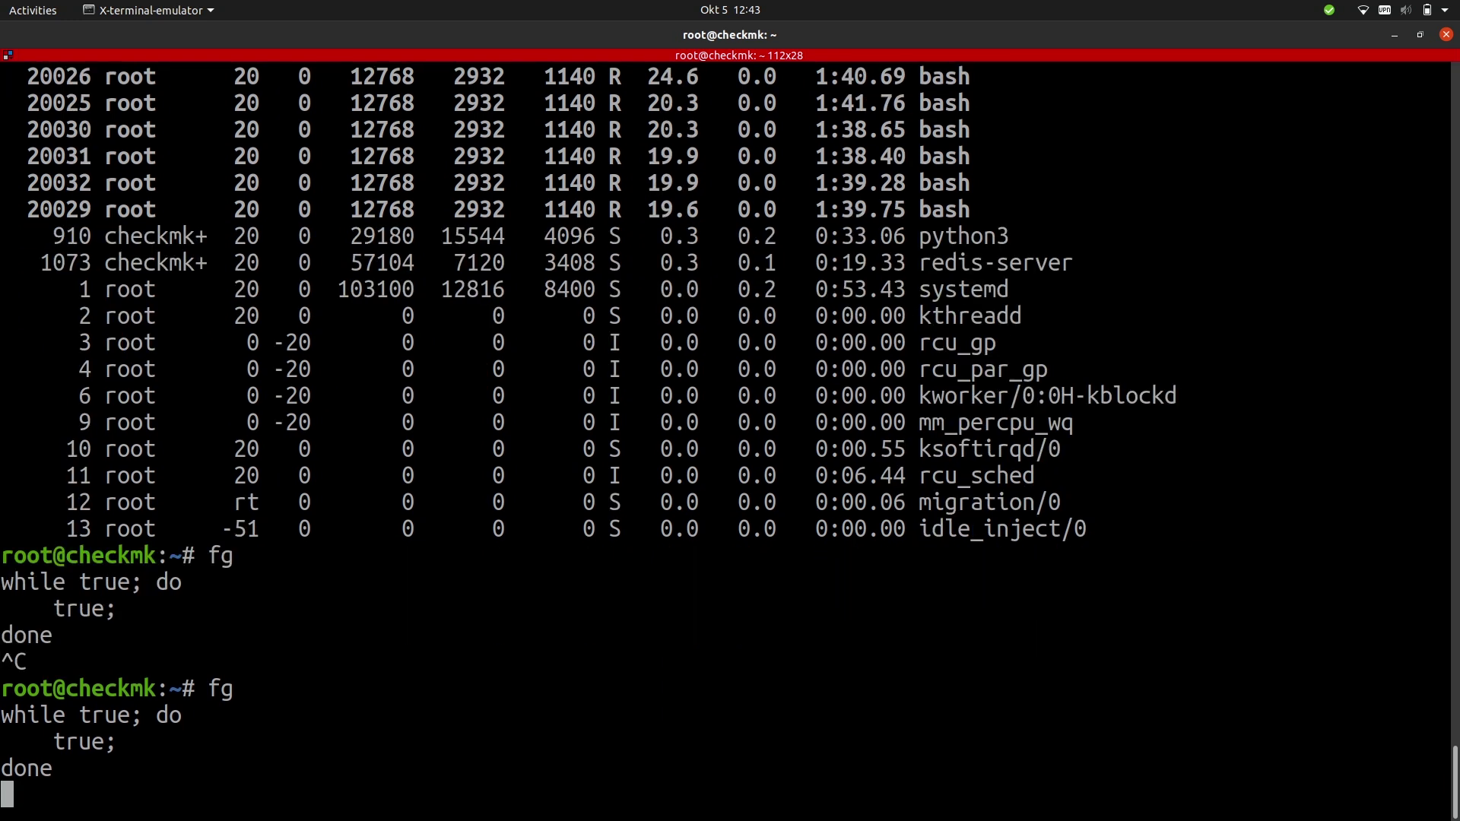
{"action": "key", "text": "ctrl+c"}
{"action": "type", "text": "fg"}
{"action": "key", "text": "Return"}
{"action": "key", "text": "ctrl+c"}
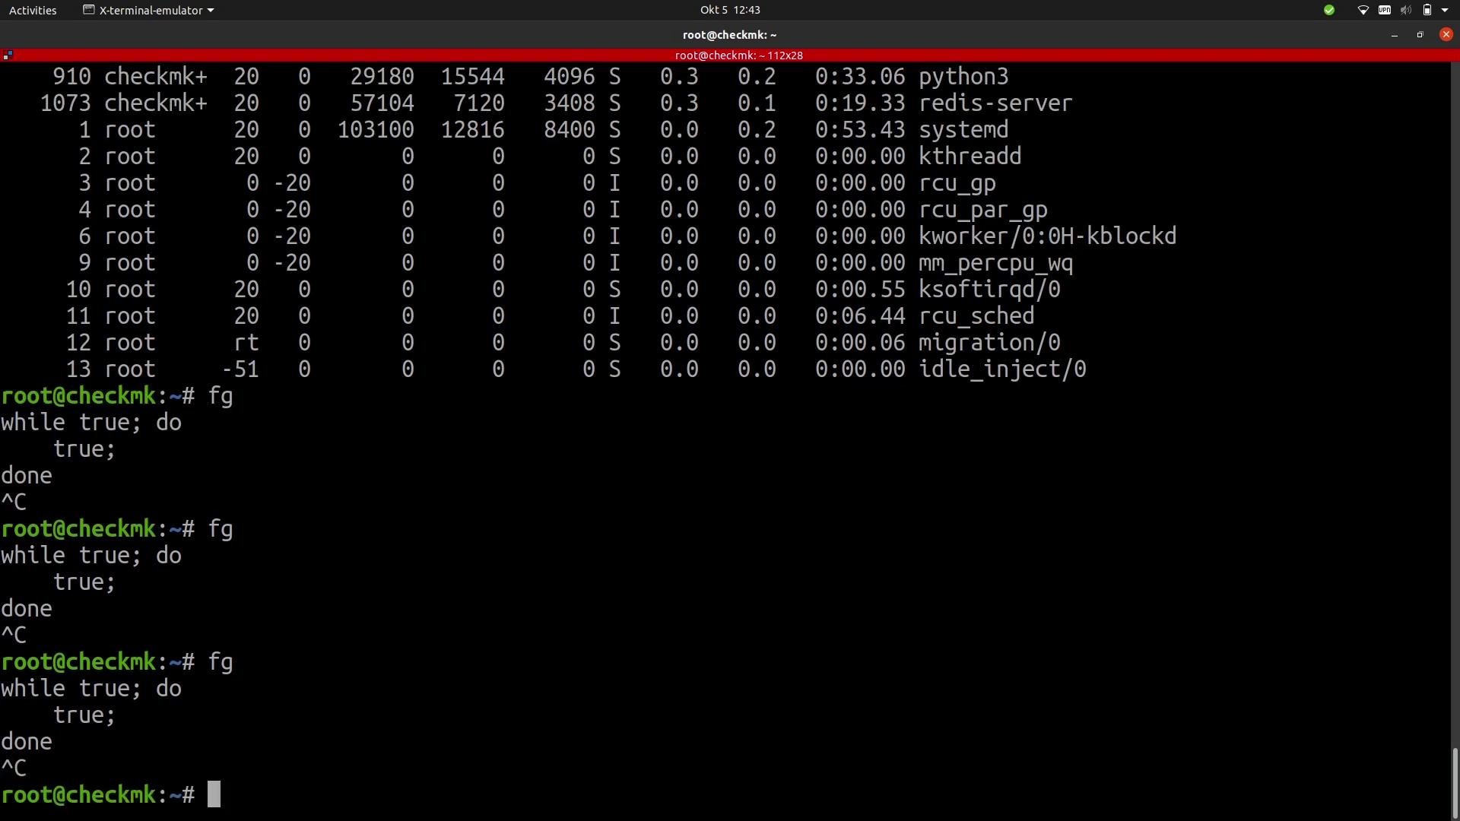
{"action": "type", "text": "fg"}
{"action": "key", "text": "Return"}
{"action": "key", "text": "ctrl+c"}
{"action": "type", "text": "fg"}
{"action": "key", "text": "Return"}
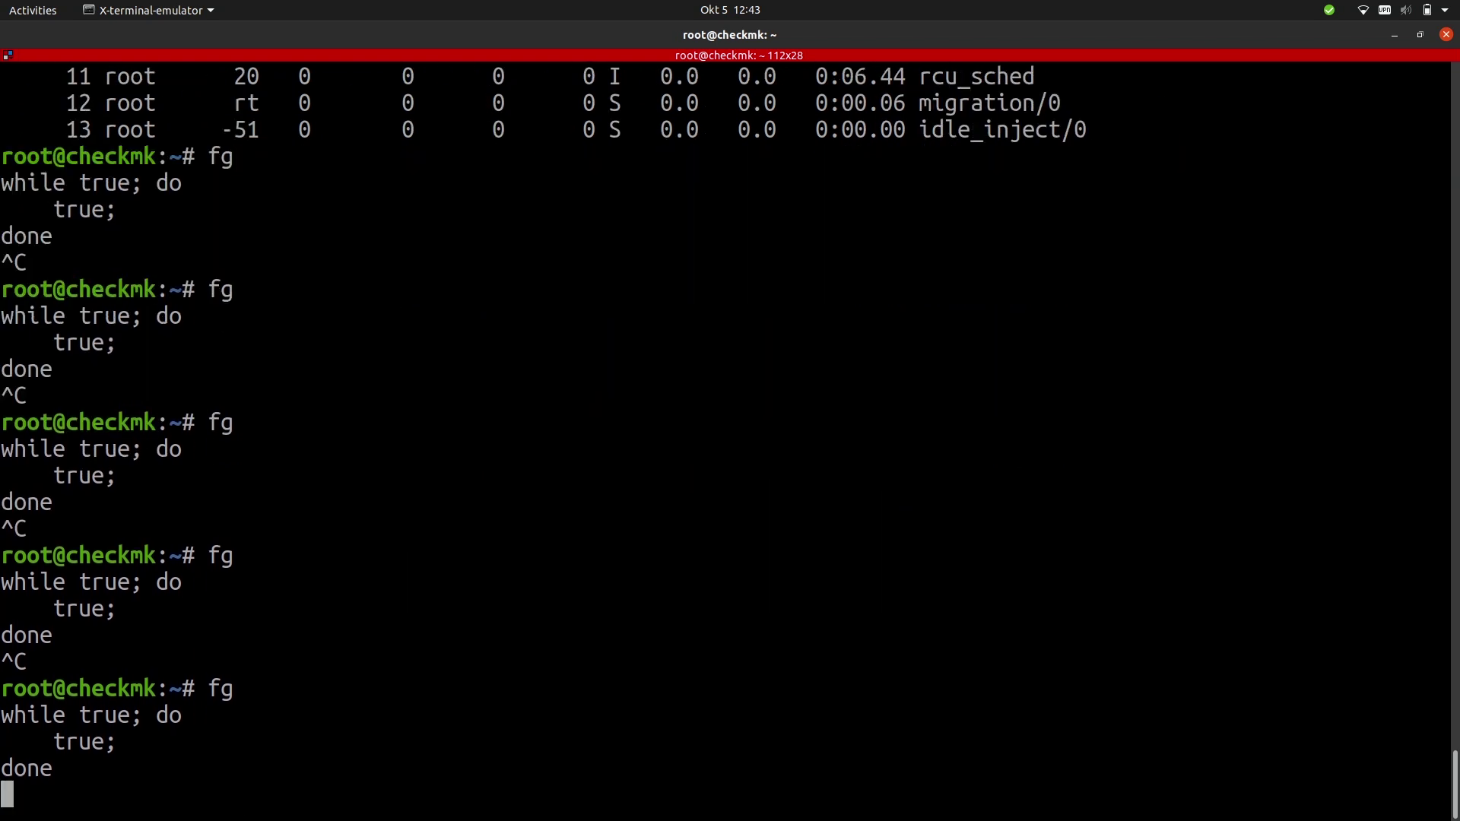
{"action": "key", "text": "ctrl+c"}
- Stop the remaining four busy loops and confirm no background job remains
{"action": "type", "text": "fg"}
{"action": "key", "text": "Return"}
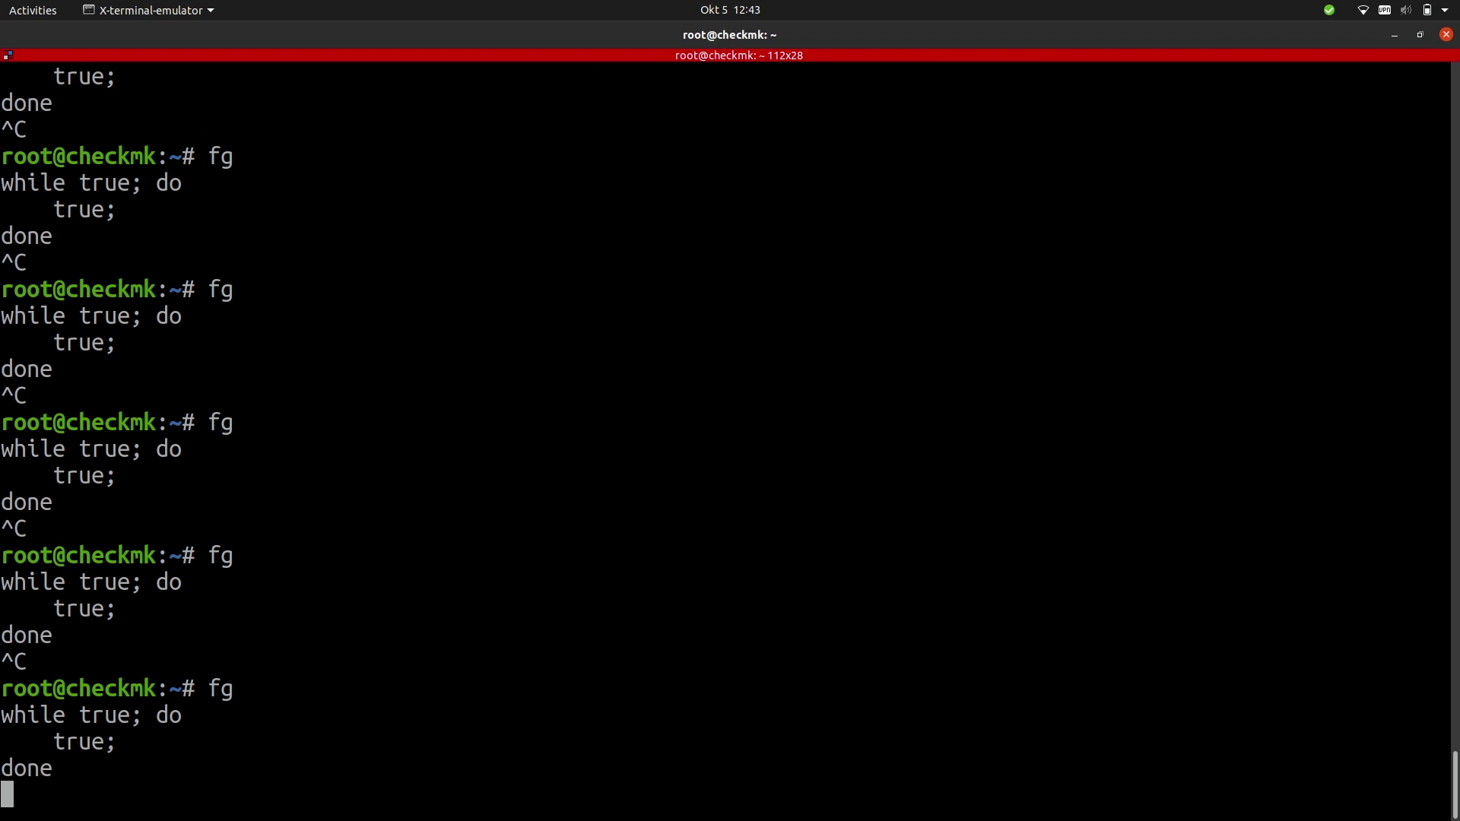
{"action": "key", "text": "ctrl+c"}
{"action": "type", "text": "fg"}
{"action": "key", "text": "Return"}
{"action": "key", "text": "ctrl+c"}
{"action": "type", "text": "fg"}
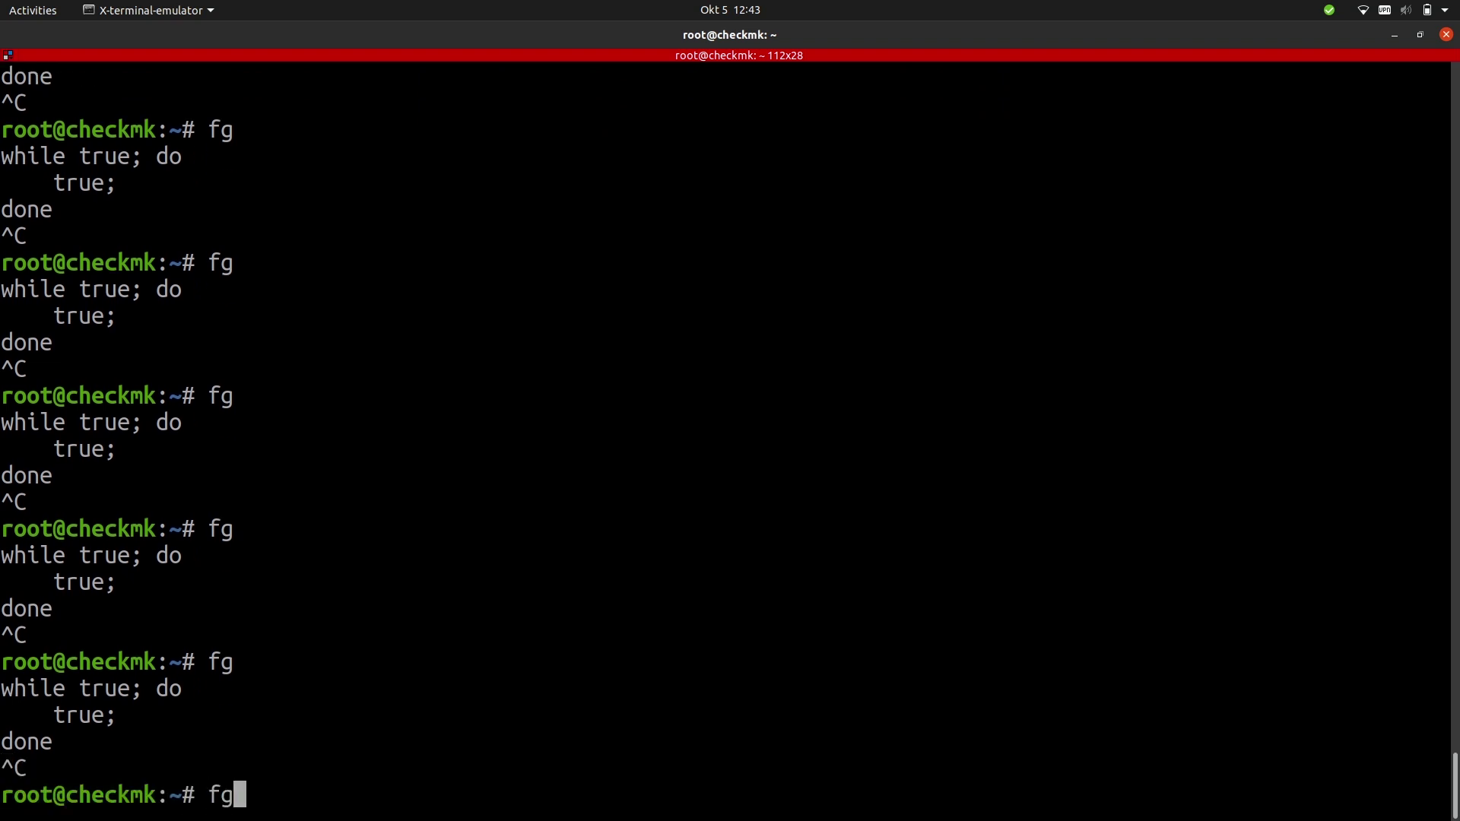
{"action": "key", "text": "Return"}
{"action": "key", "text": "ctrl+c"}
{"action": "type", "text": "fg"}
{"action": "key", "text": "Return"}
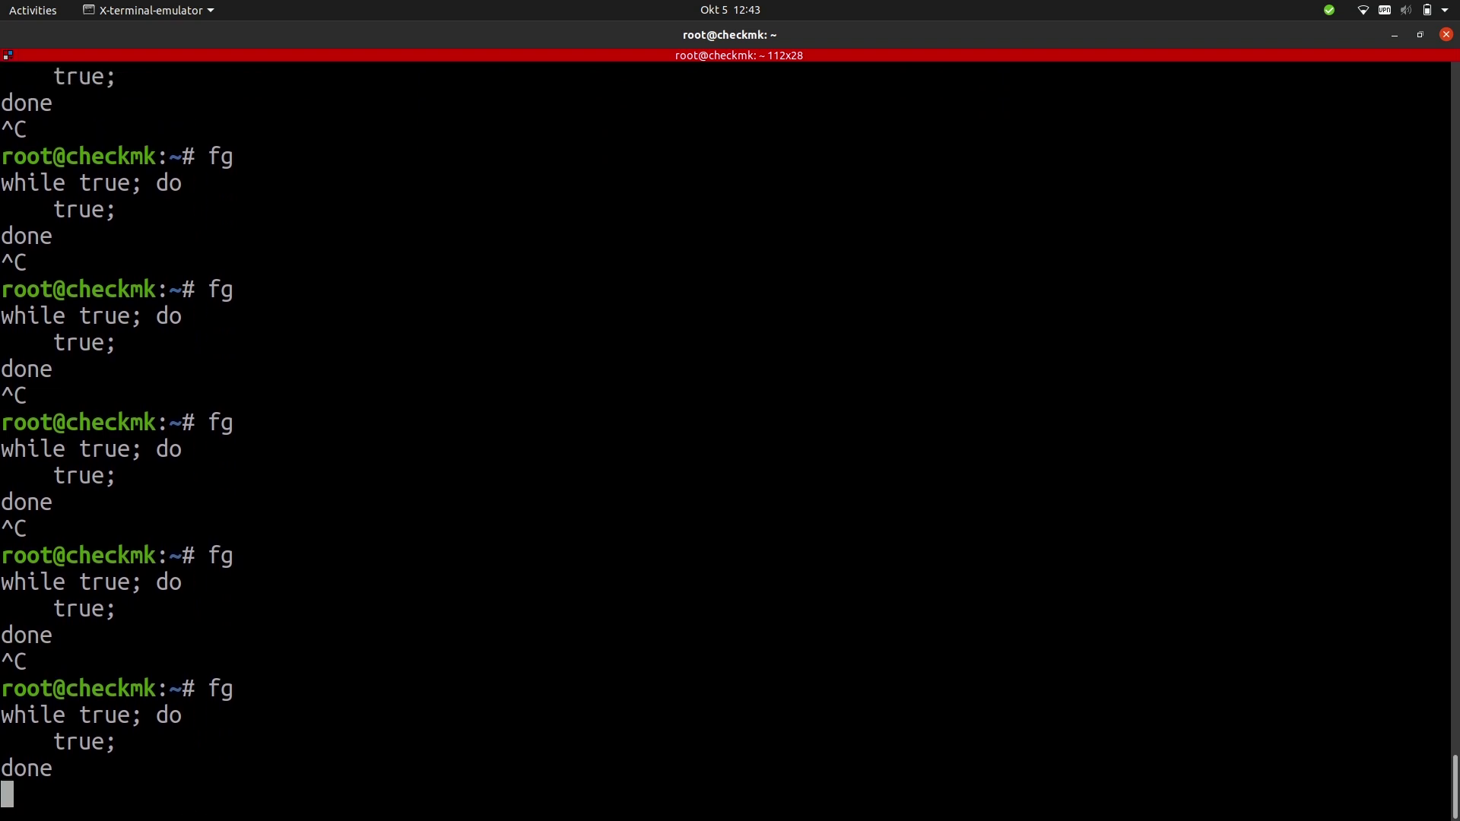
{"action": "key", "text": "ctrl+c"}
{"action": "type", "text": "fg"}
{"action": "key", "text": "Return"}
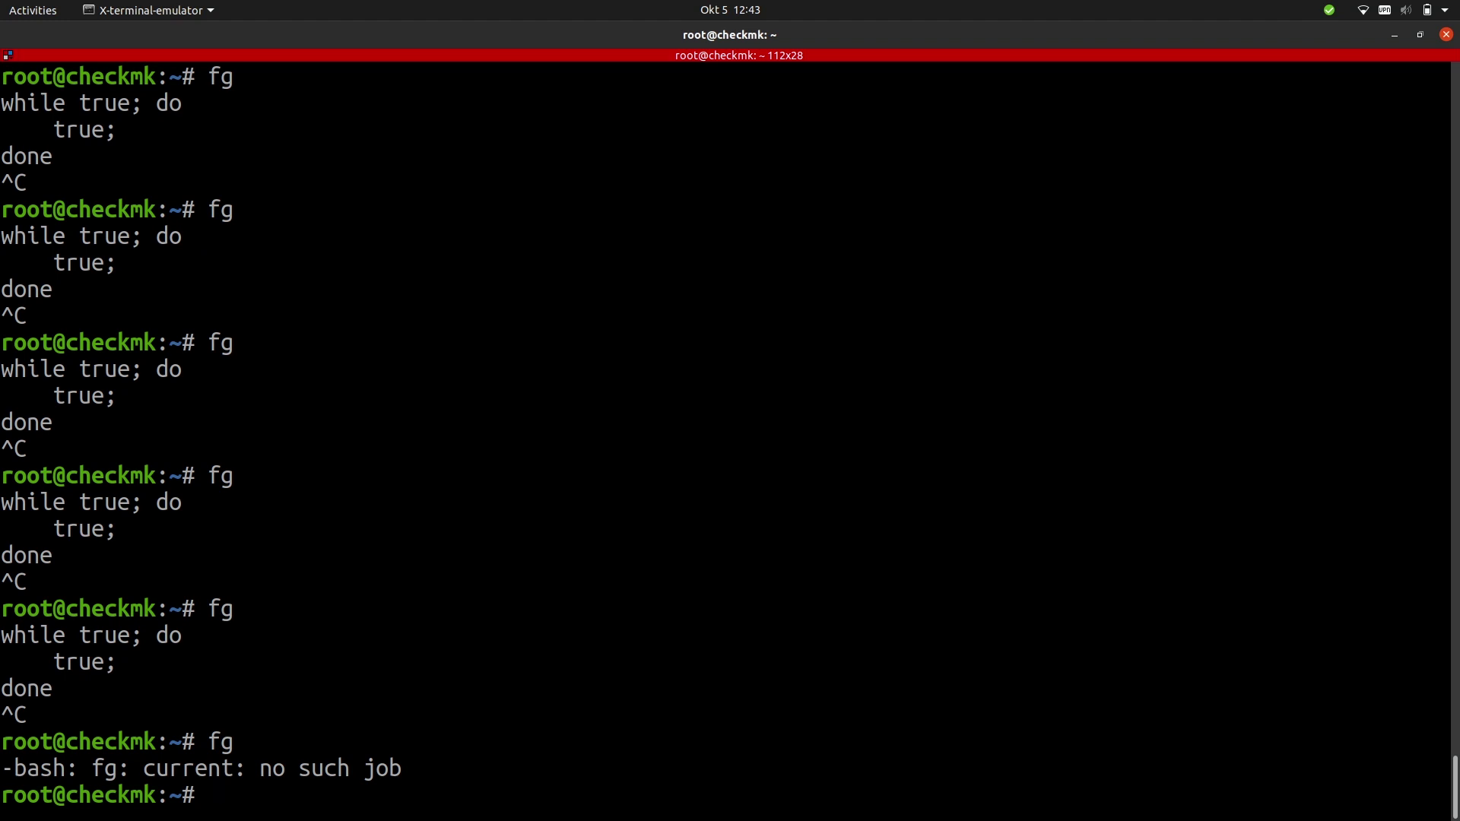
- Run top to confirm CPU usage has dropped, then open checkmk_server's service list
{"action": "type", "text": "top"}
{"action": "key", "text": "Return"}
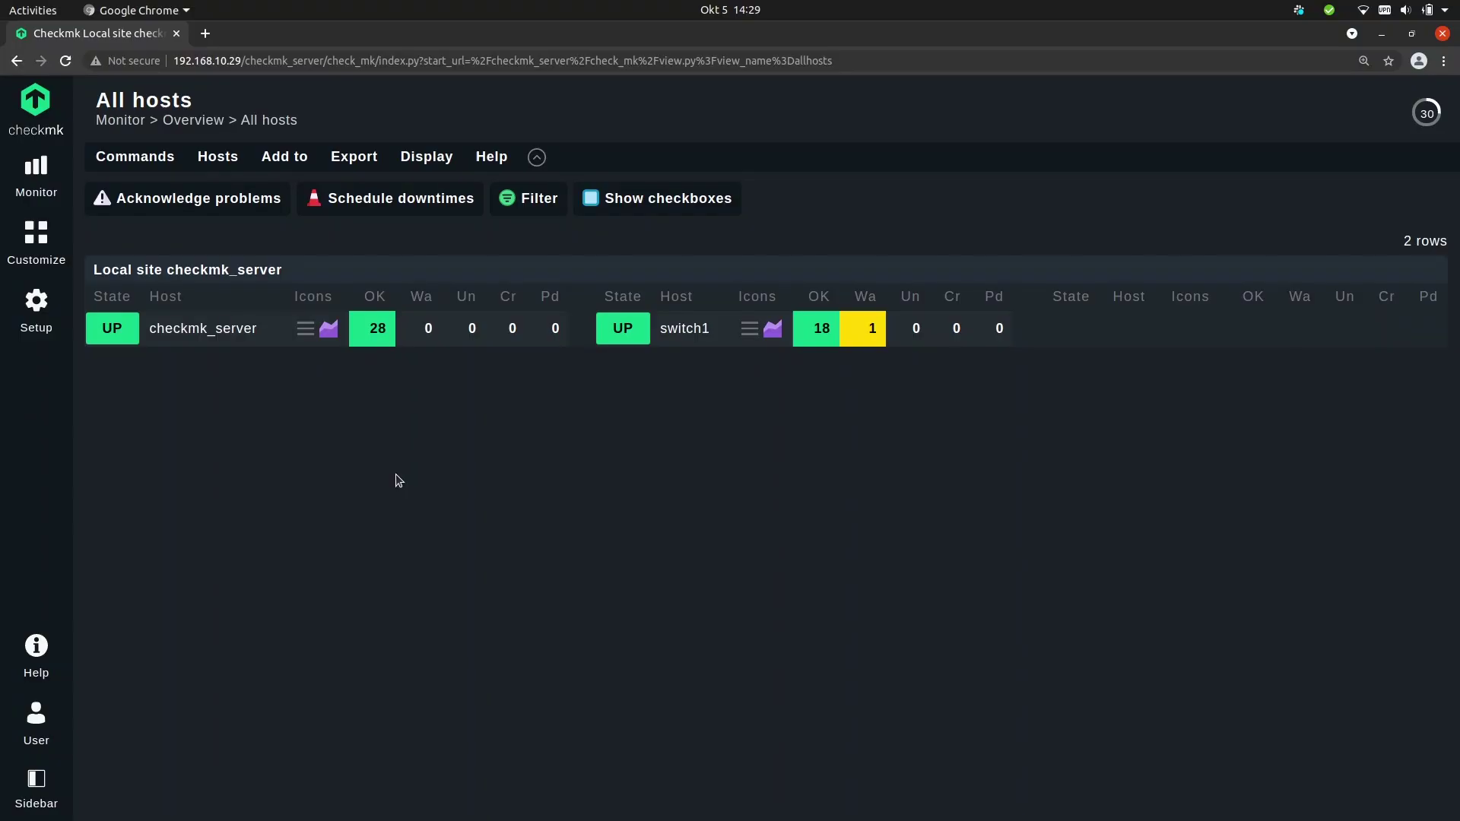
{"action": "left_click", "coordinate": [197, 331]}
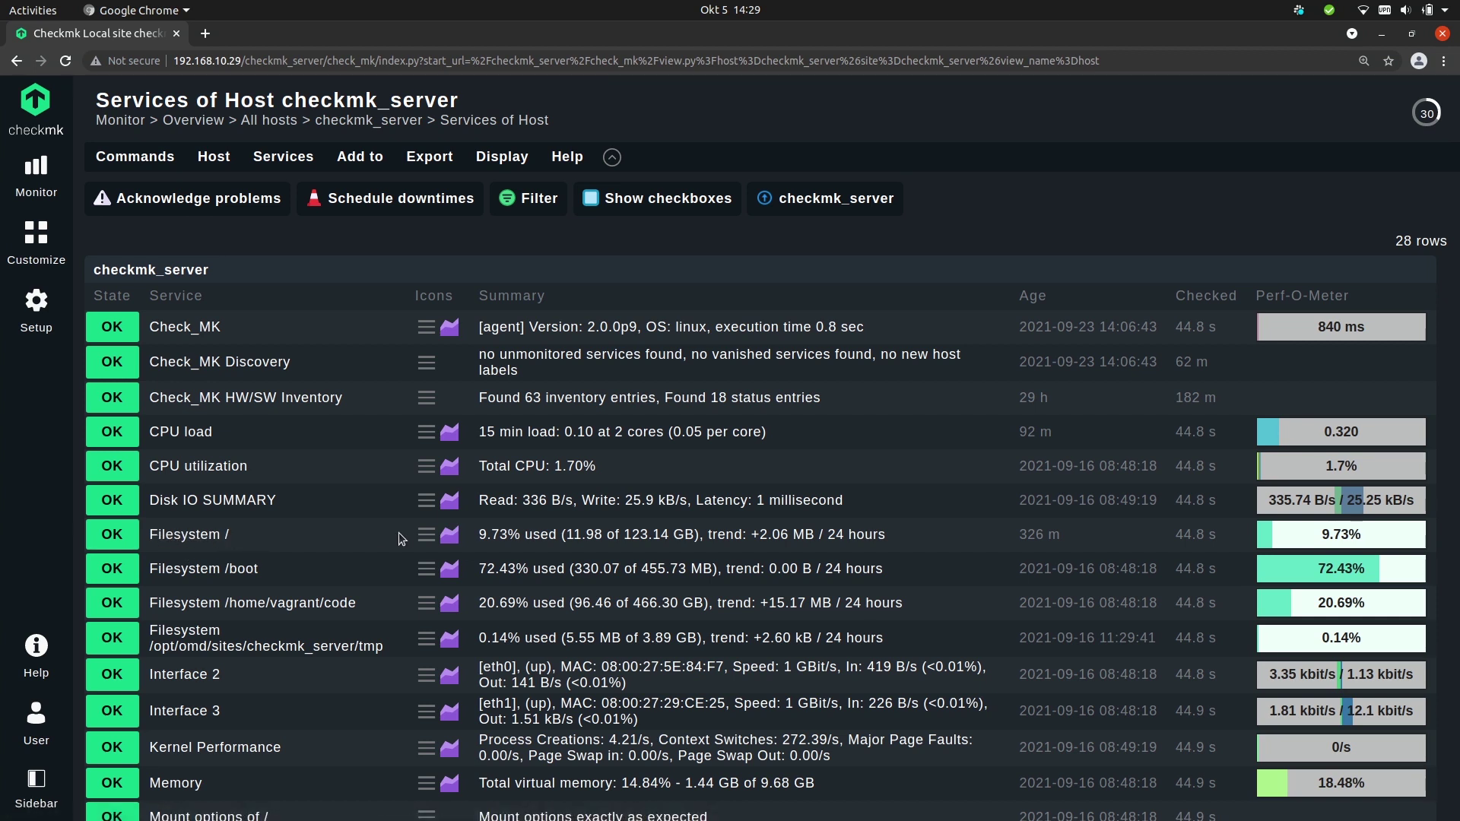
- Show the Filesystem / service parameters, with default levels of 80.0% and 90.0%
{"action": "left_click", "coordinate": [425, 538]}
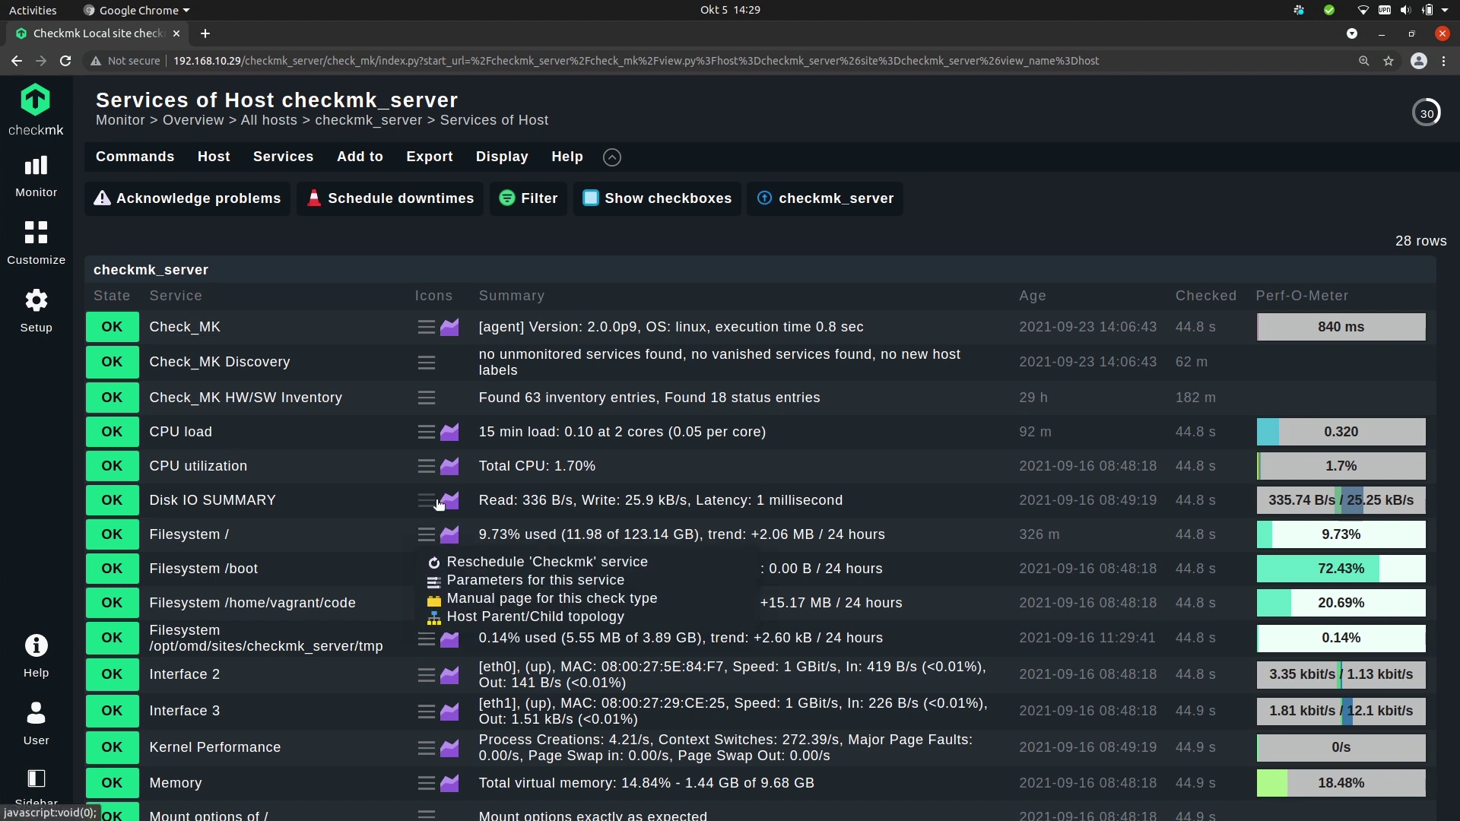
{"action": "left_click", "coordinate": [483, 578]}
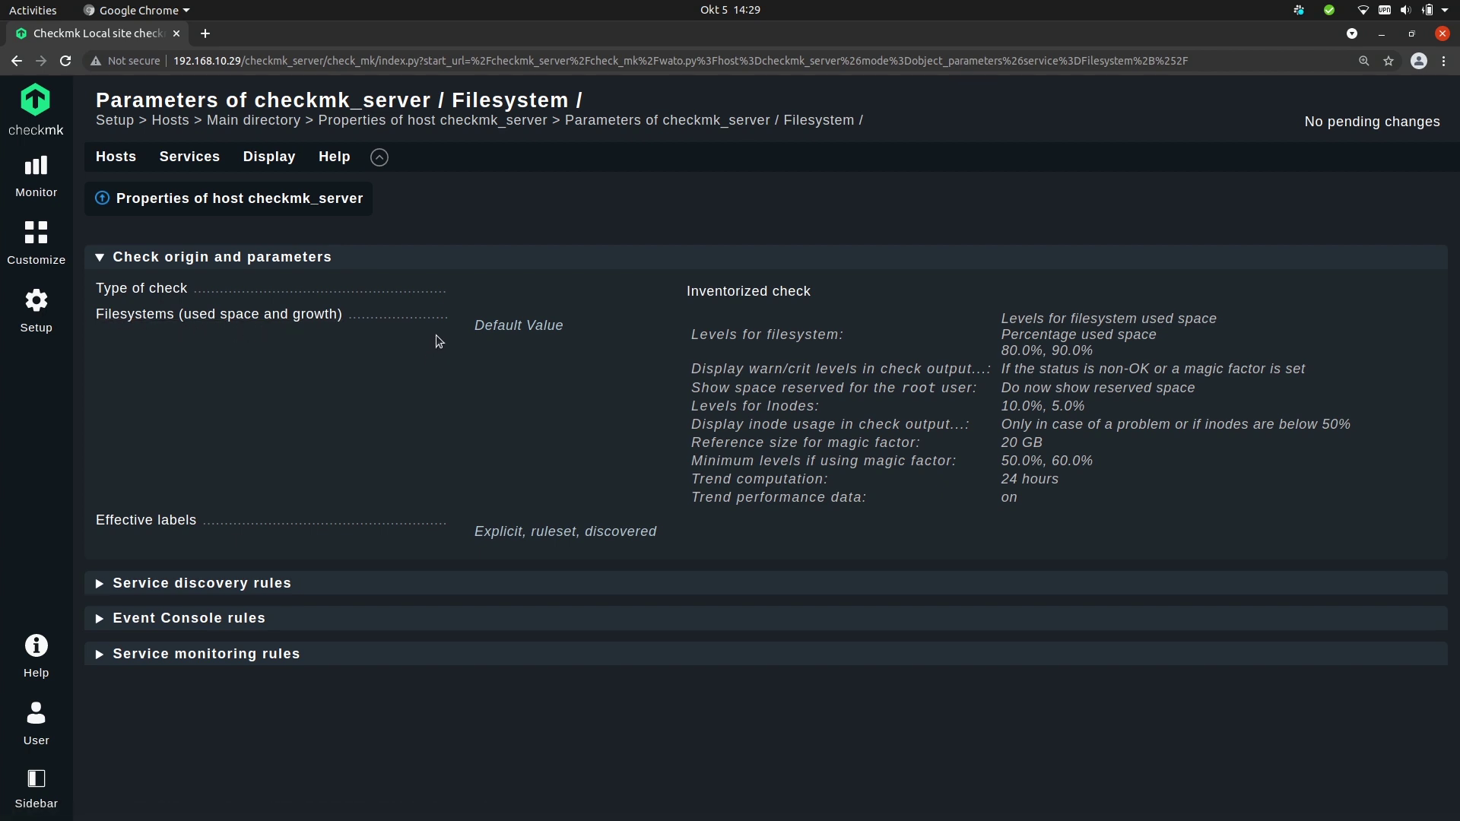
- Create a new Filesystems (used space and growth) rule for checkmk_server's mount point '/'
{"action": "left_click", "coordinate": [286, 315]}
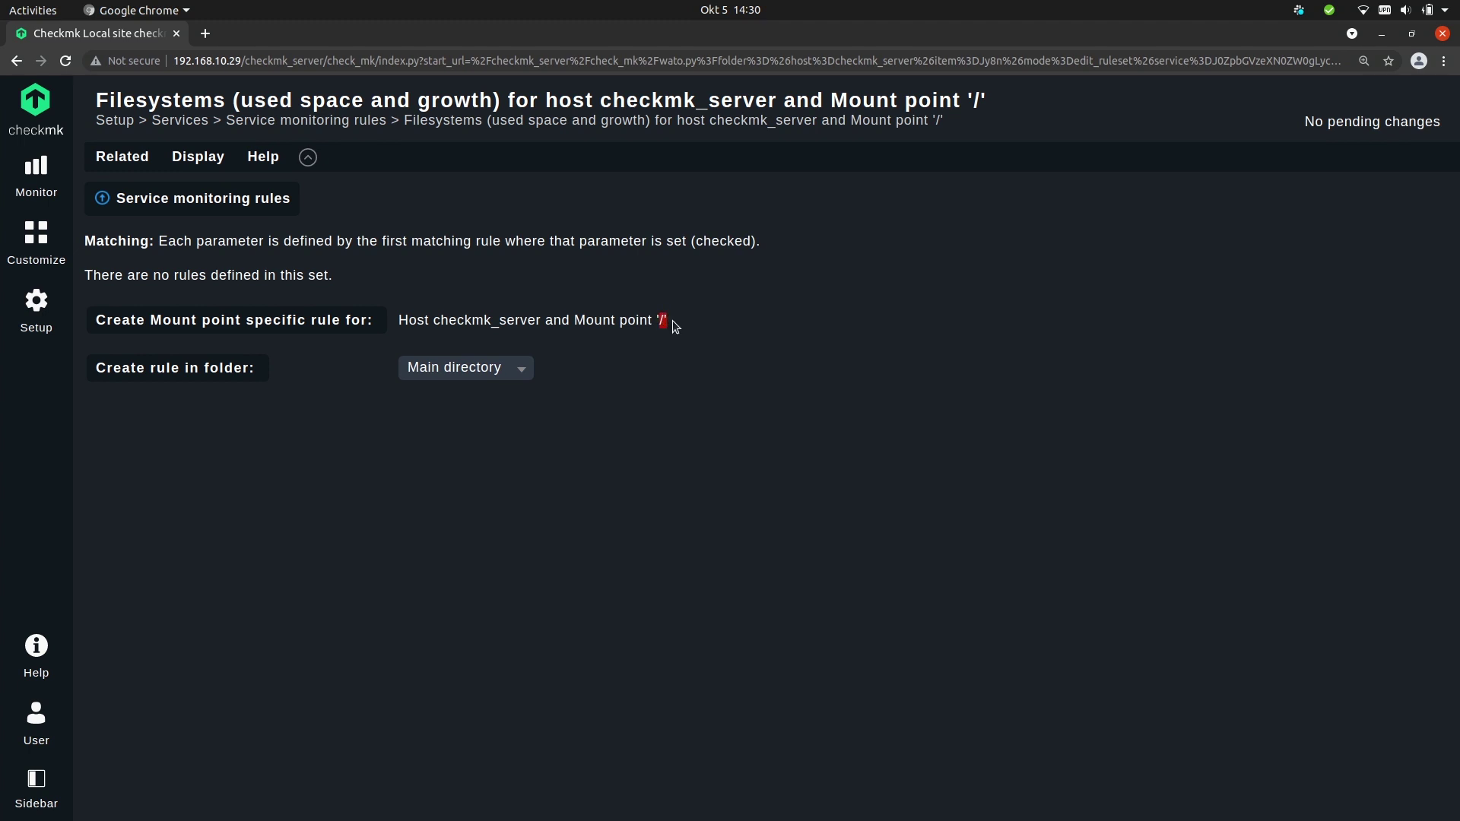
{"action": "left_click", "coordinate": [259, 325]}
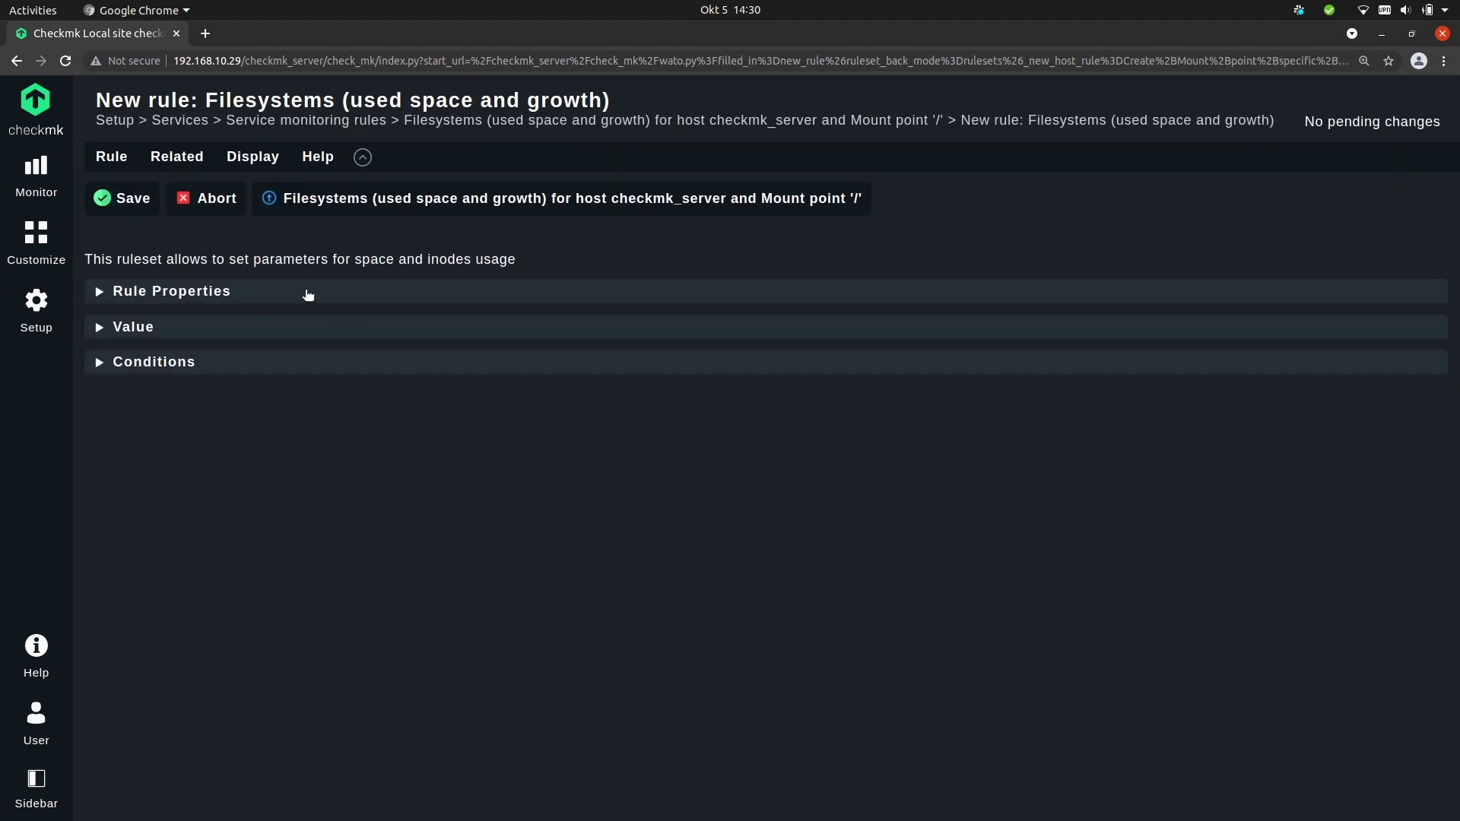
- Check the new rule's conditions: explicit host checkmk_server and mount point /$
{"action": "left_click", "coordinate": [210, 294]}
{"action": "left_click", "coordinate": [209, 292]}
{"action": "left_click", "coordinate": [169, 368]}
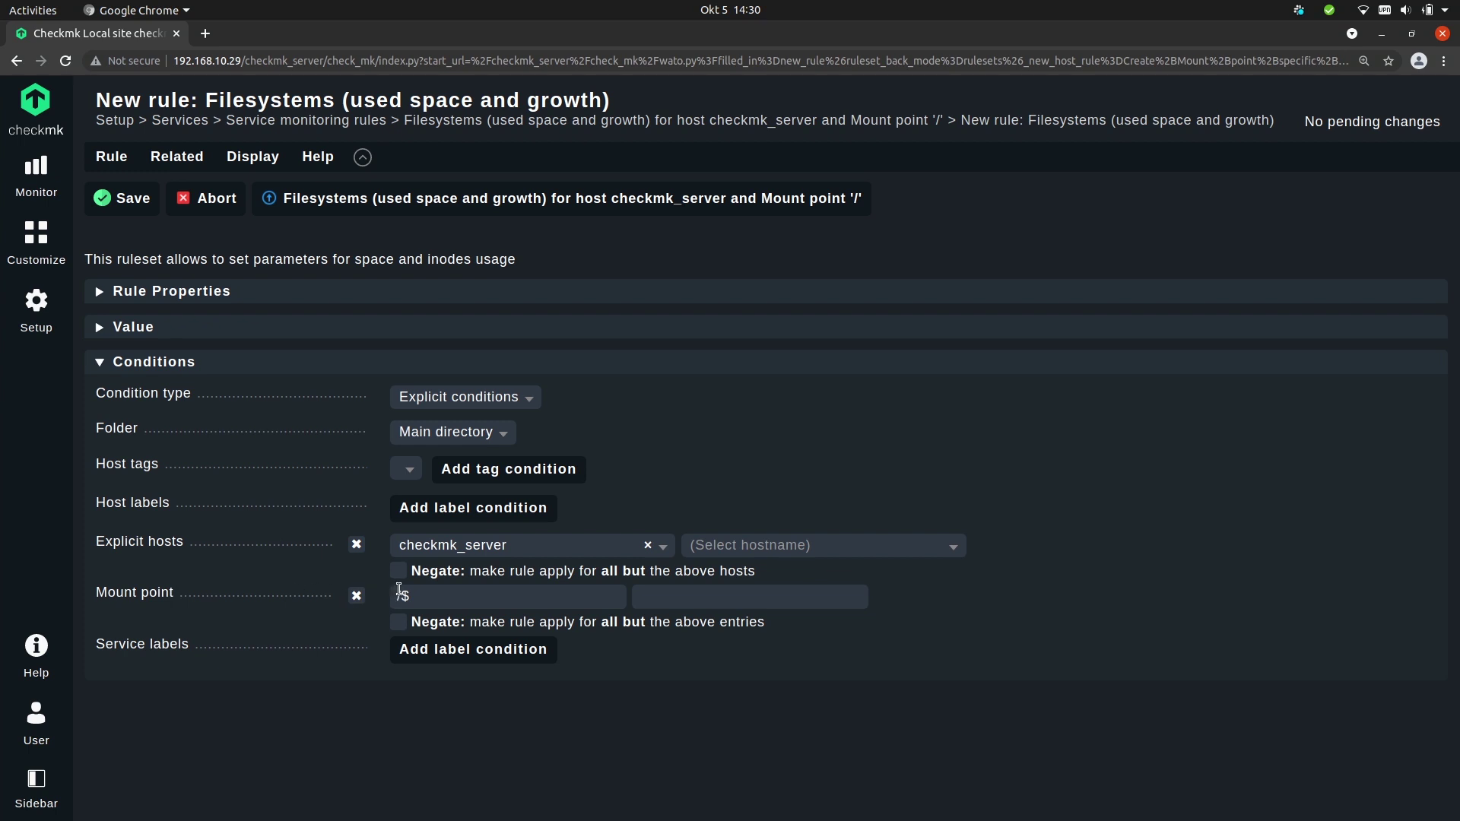
{"action": "left_click_drag", "start_coordinate": [408, 597], "coordinate": [395, 598]}
{"action": "left_click", "coordinate": [453, 694]}
{"action": "left_click", "coordinate": [441, 704]}
- Enable filesystem levels on percentage used space, warning 2% and critical 5%
{"action": "left_click", "coordinate": [139, 329]}
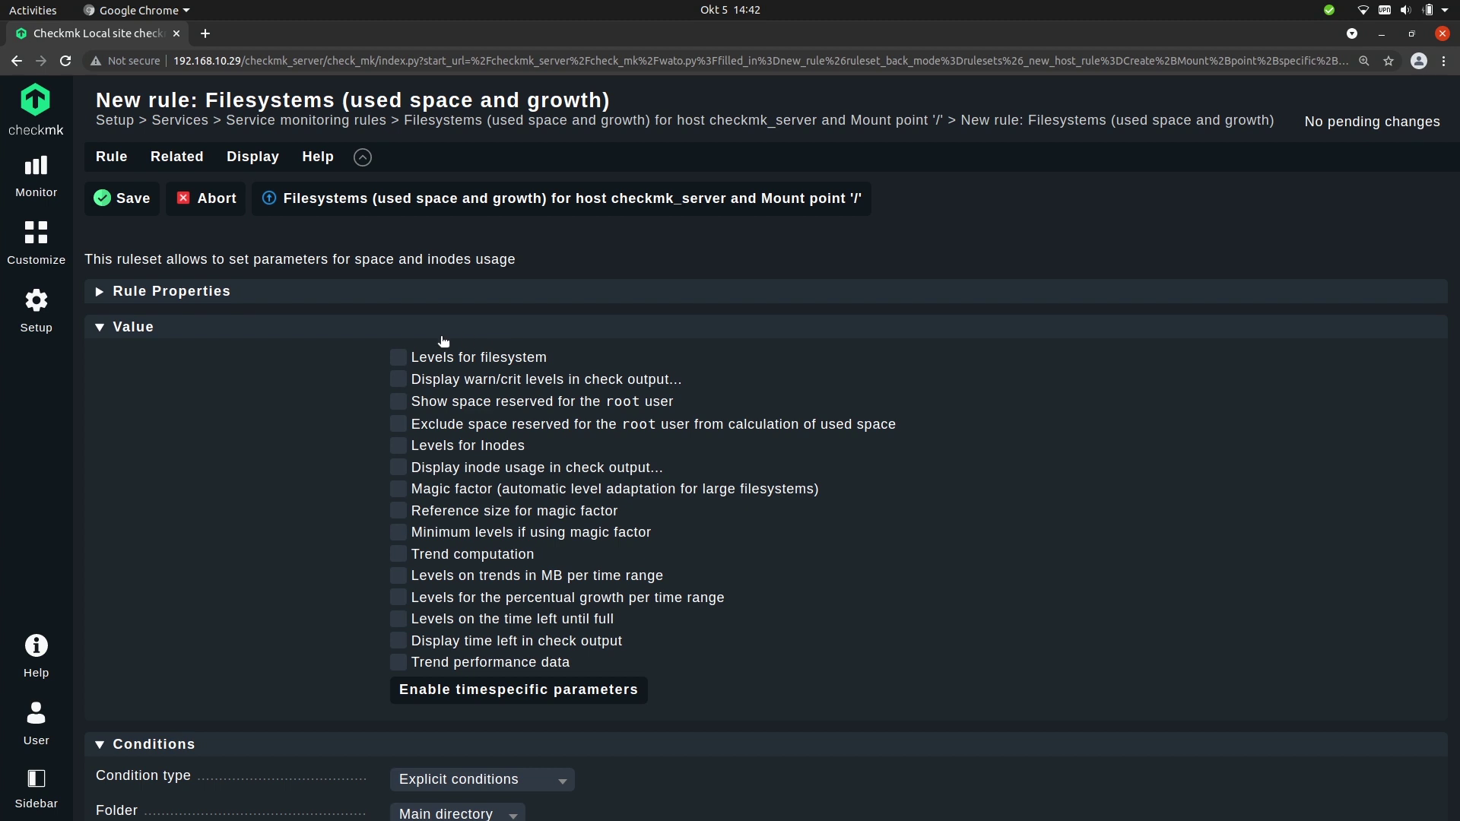
{"action": "left_click", "coordinate": [515, 361]}
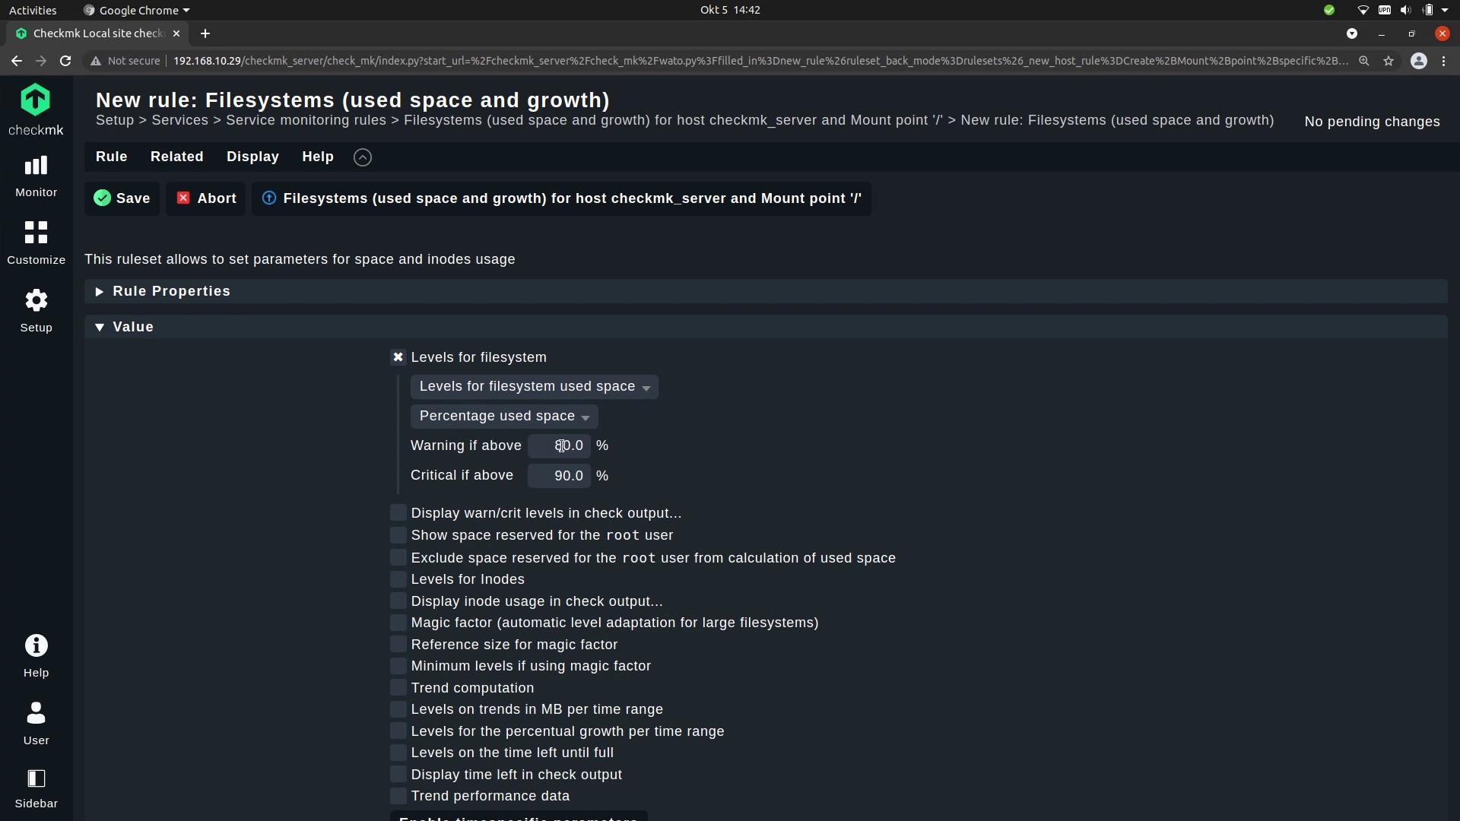
{"action": "left_click", "coordinate": [553, 390]}
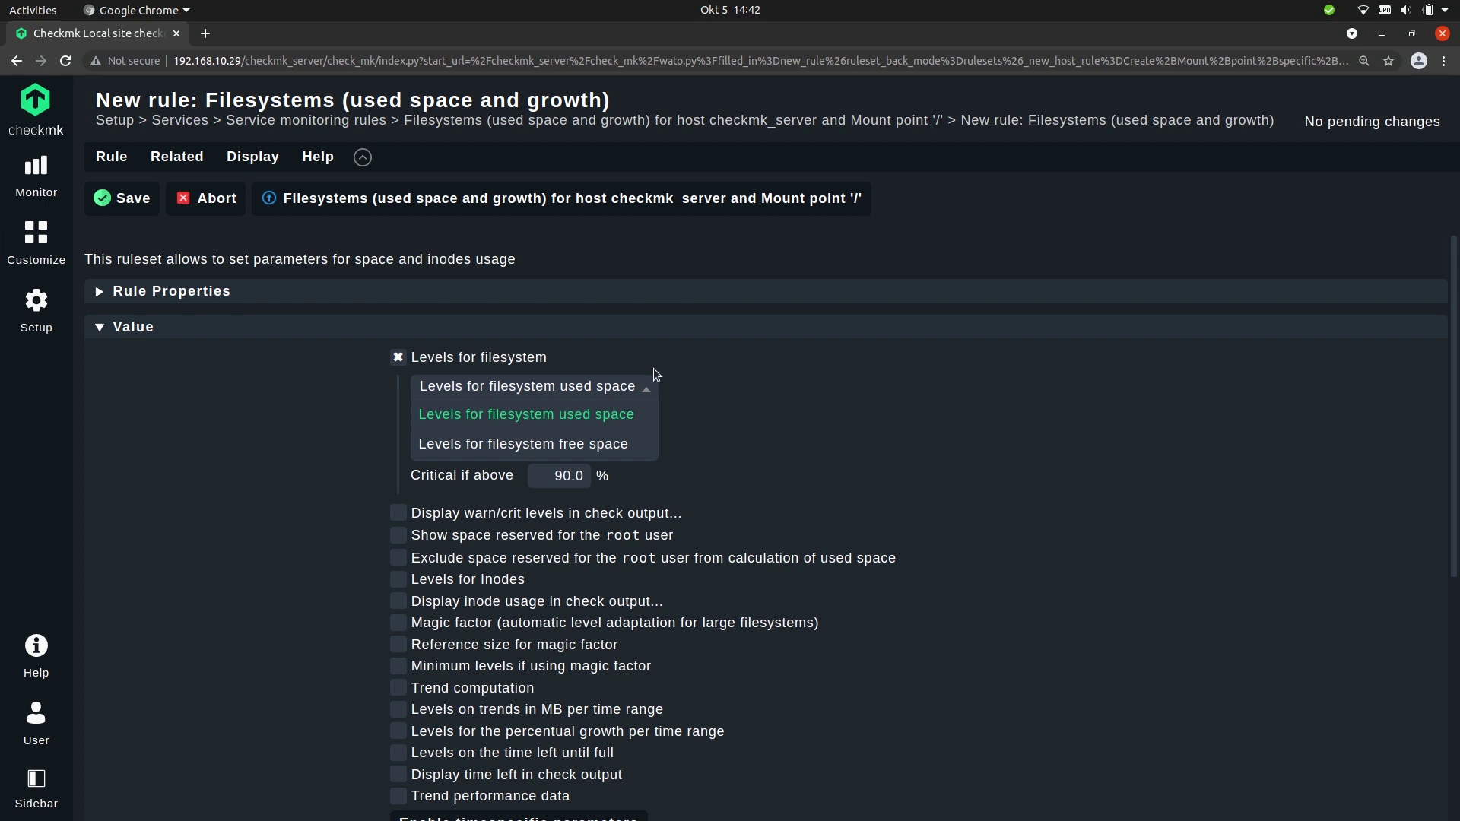
{"action": "left_click", "coordinate": [561, 414]}
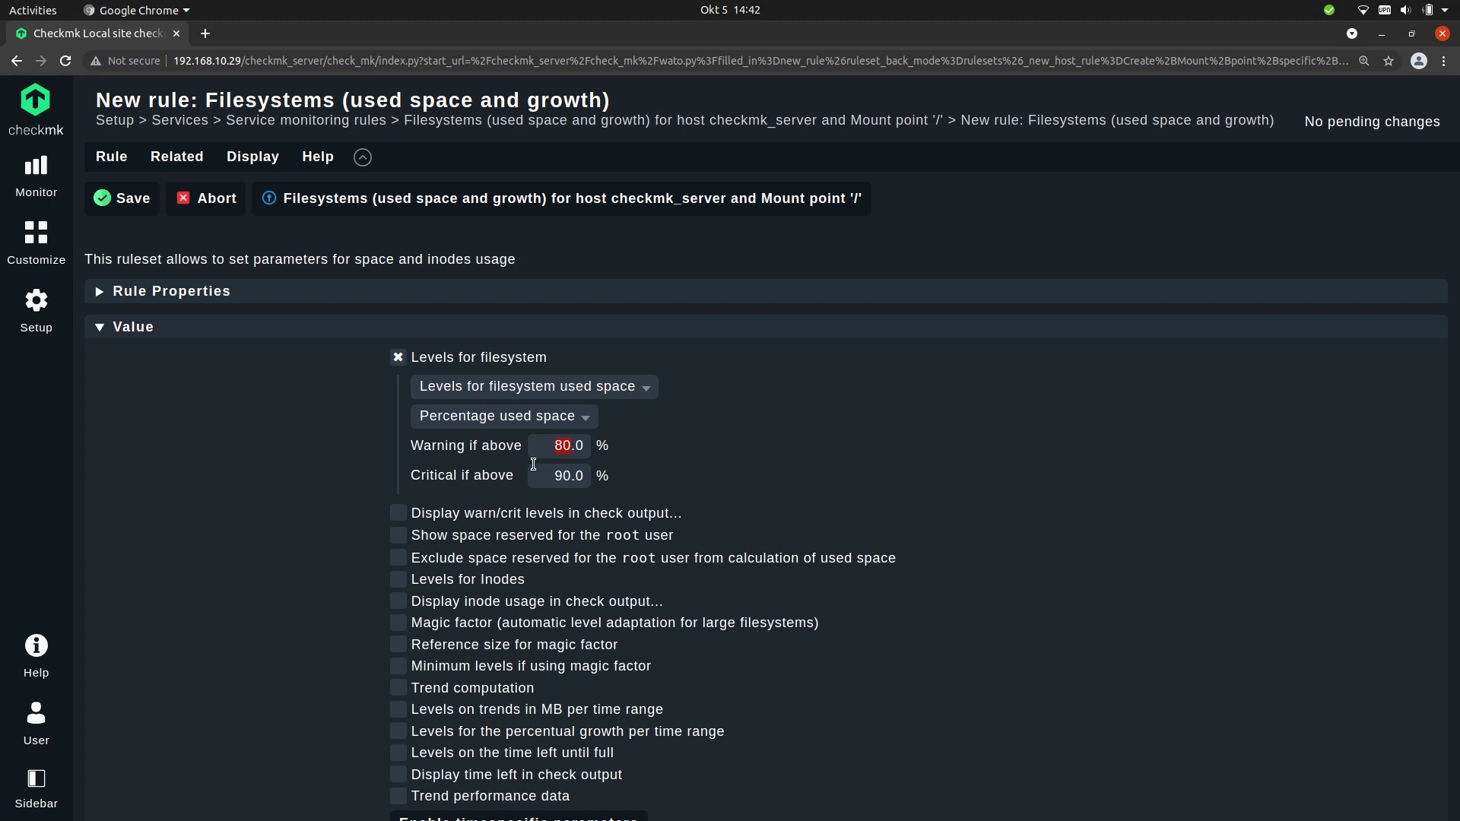
{"action": "type", "text": "2"}
{"action": "type", "text": "5"}
- Save the filesystem rule and activate the pending change on the site
{"action": "left_click", "coordinate": [121, 202]}
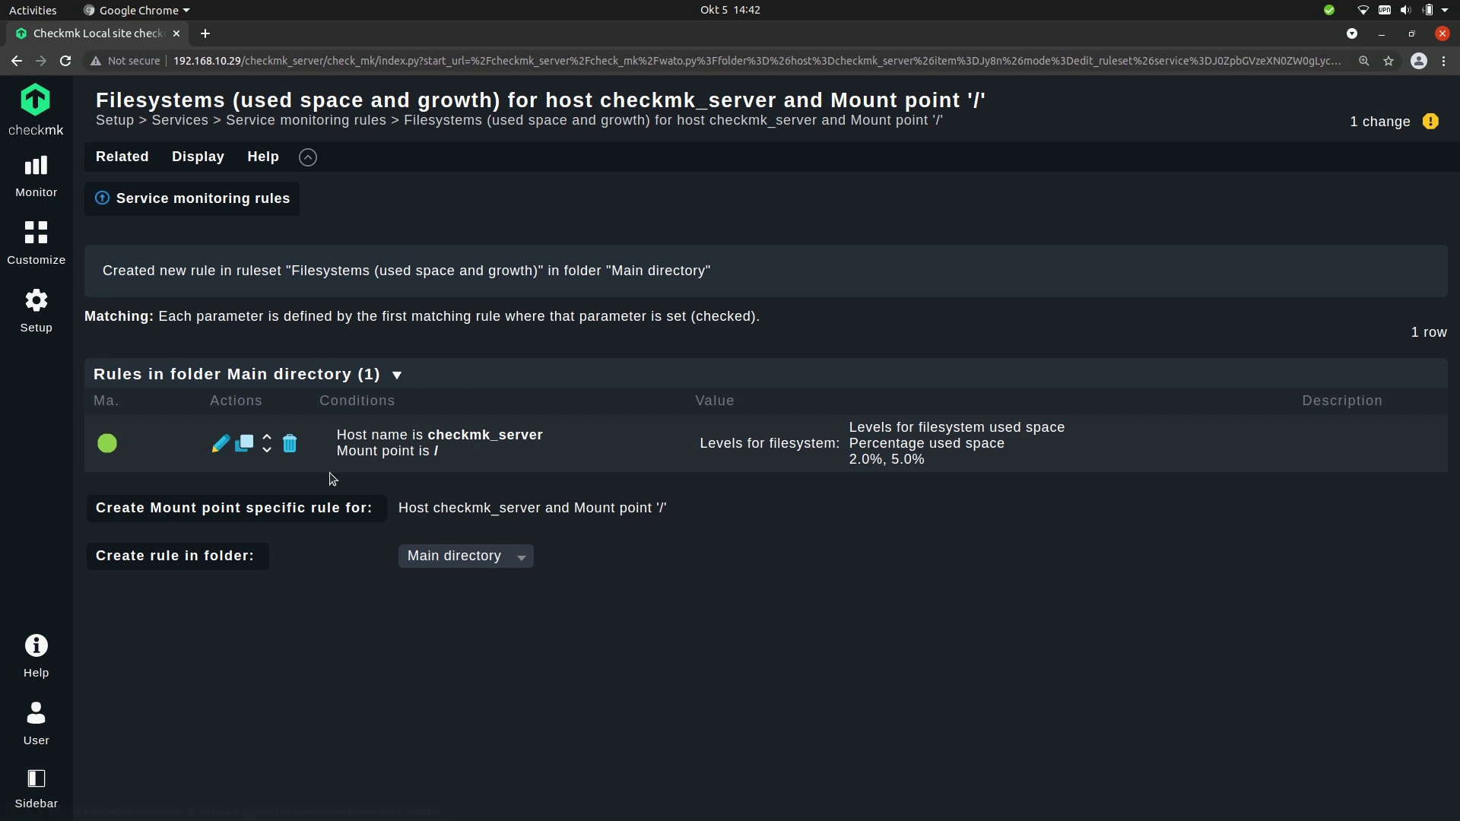
{"action": "left_click", "coordinate": [1378, 120]}
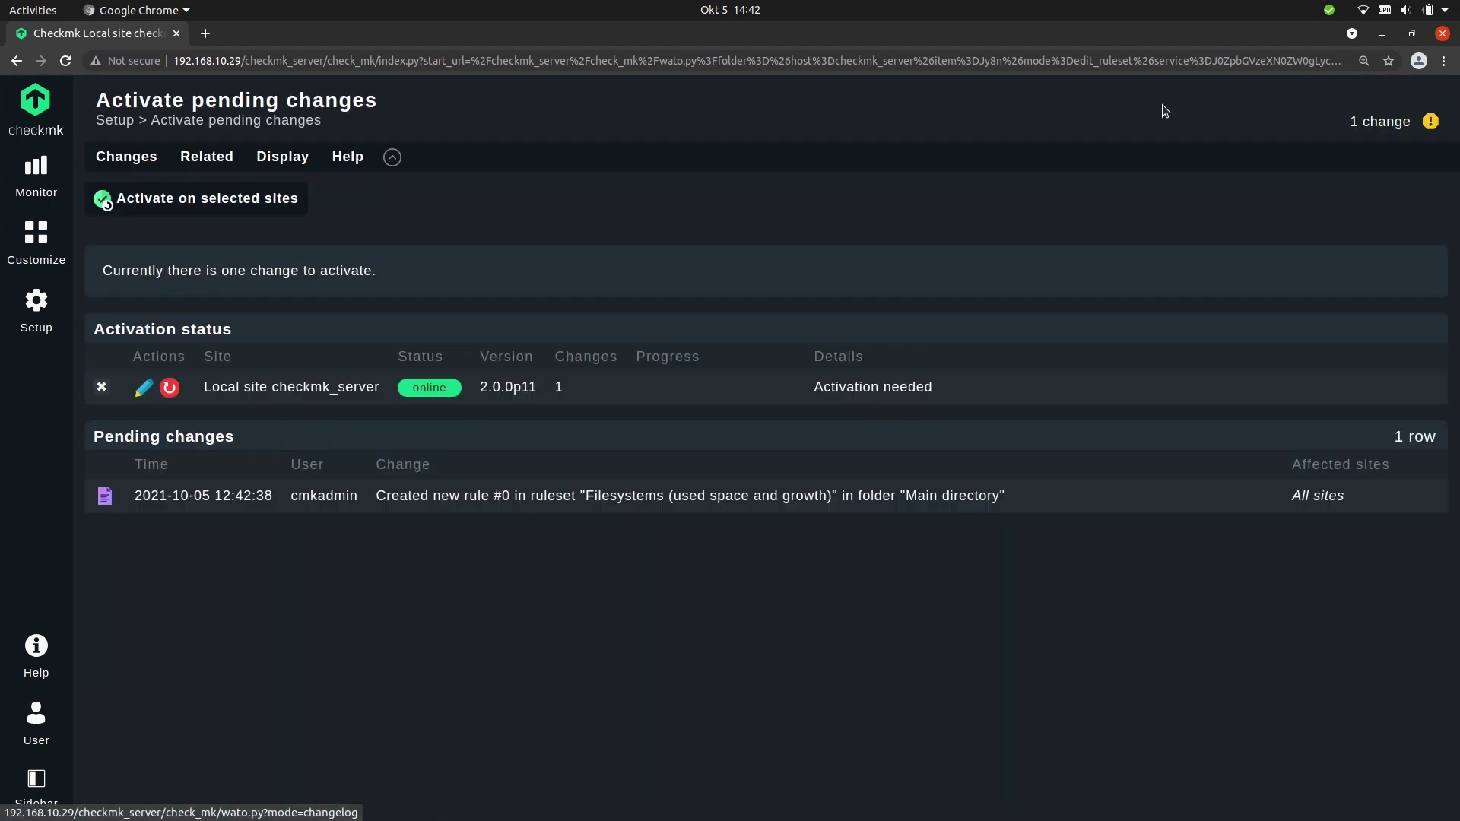
{"action": "left_click", "coordinate": [215, 200]}
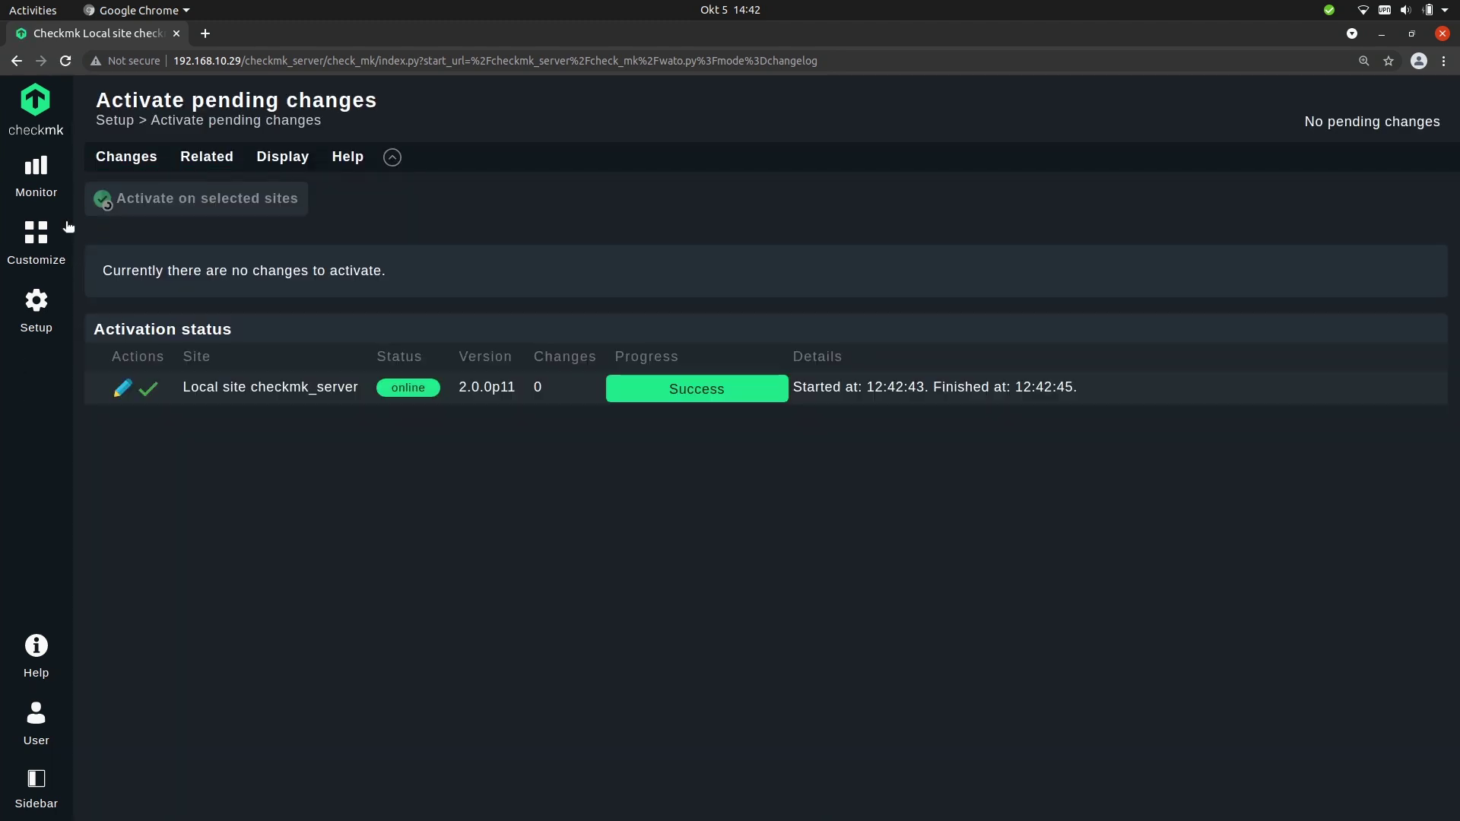
- Reschedule the Checkmk service check on checkmk_server from the All hosts view
{"action": "left_click", "coordinate": [38, 183]}
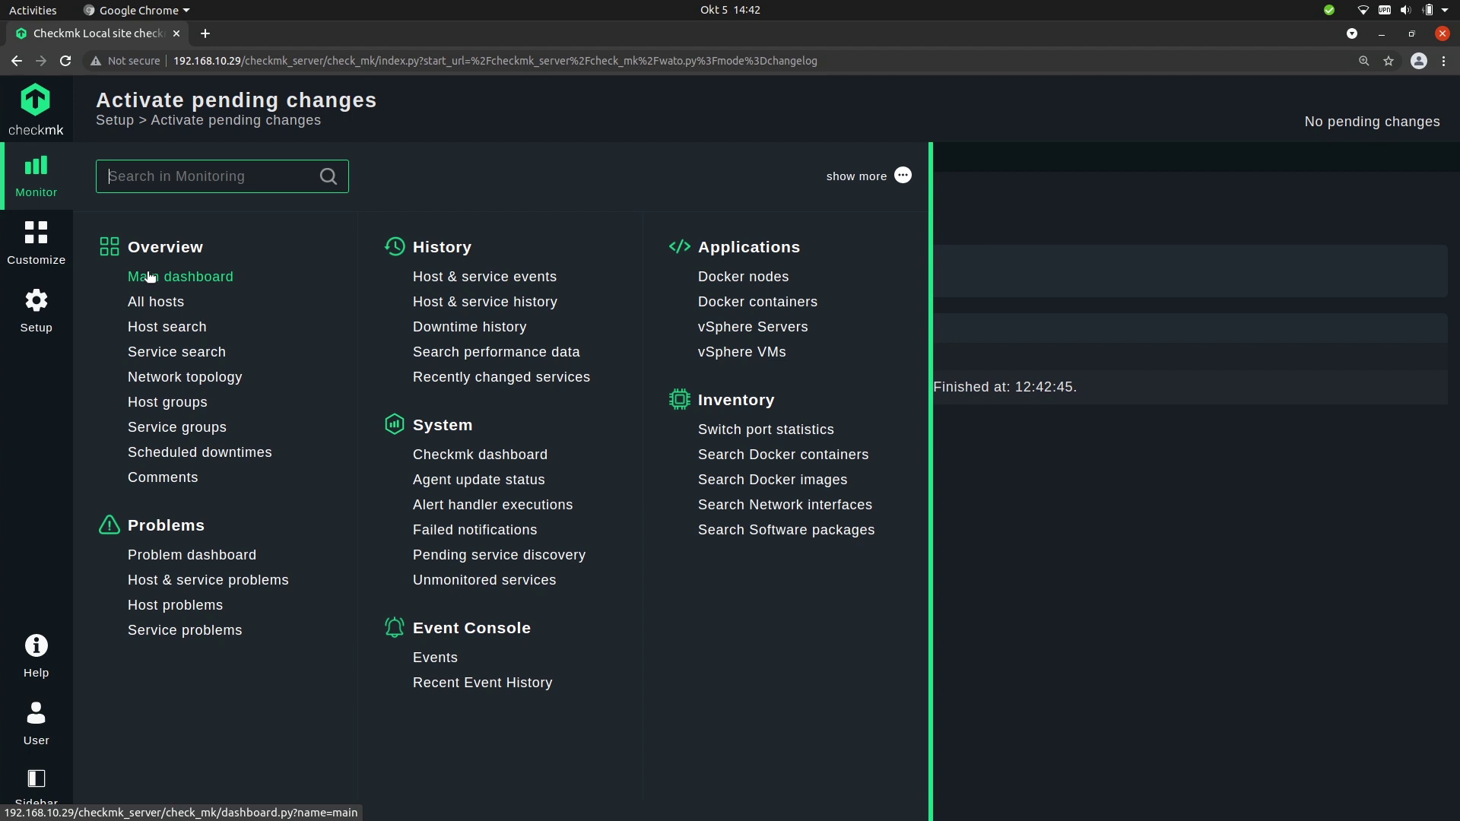
{"action": "left_click", "coordinate": [157, 307]}
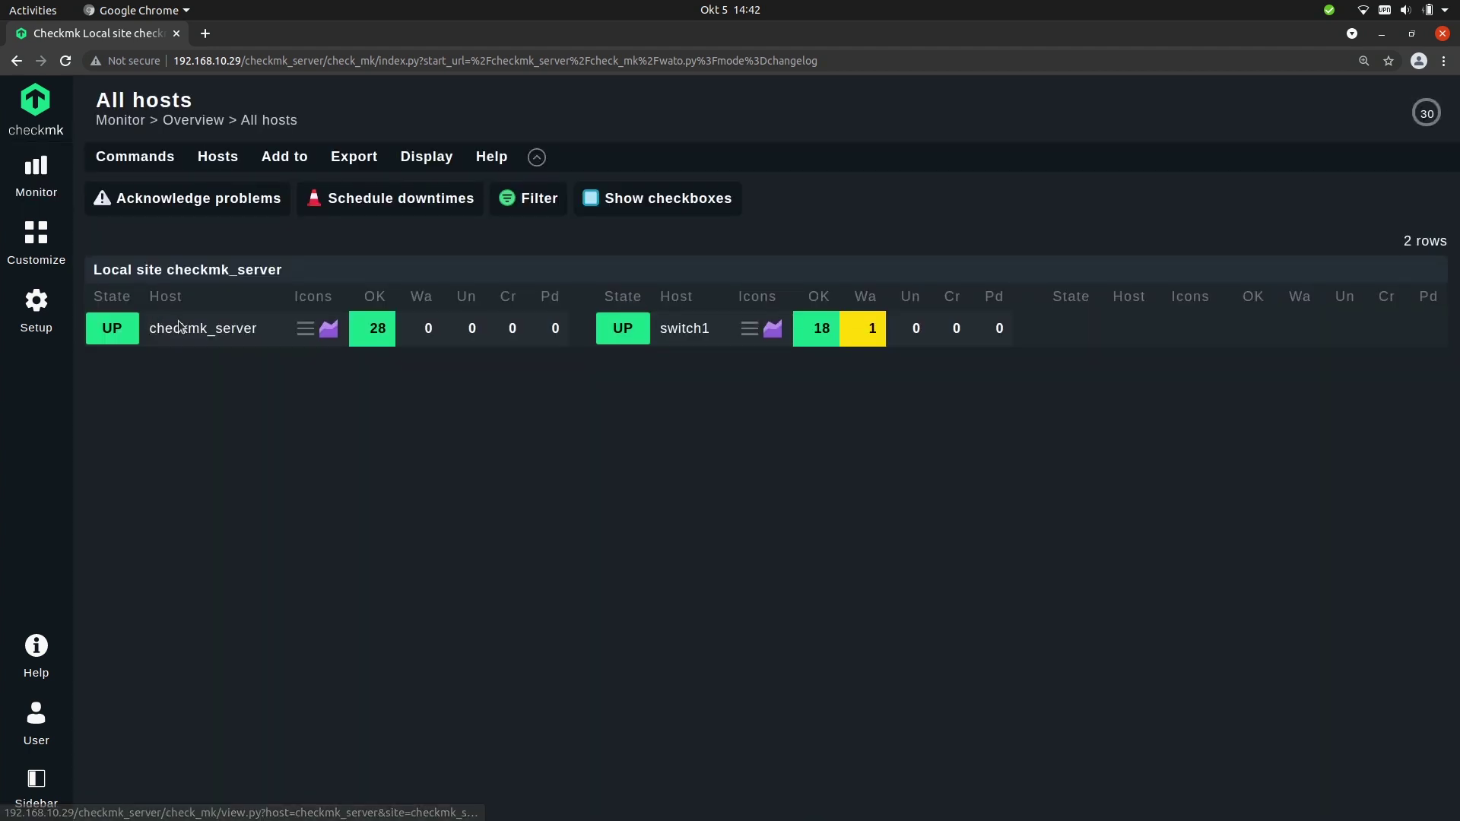
{"action": "left_click", "coordinate": [196, 328]}
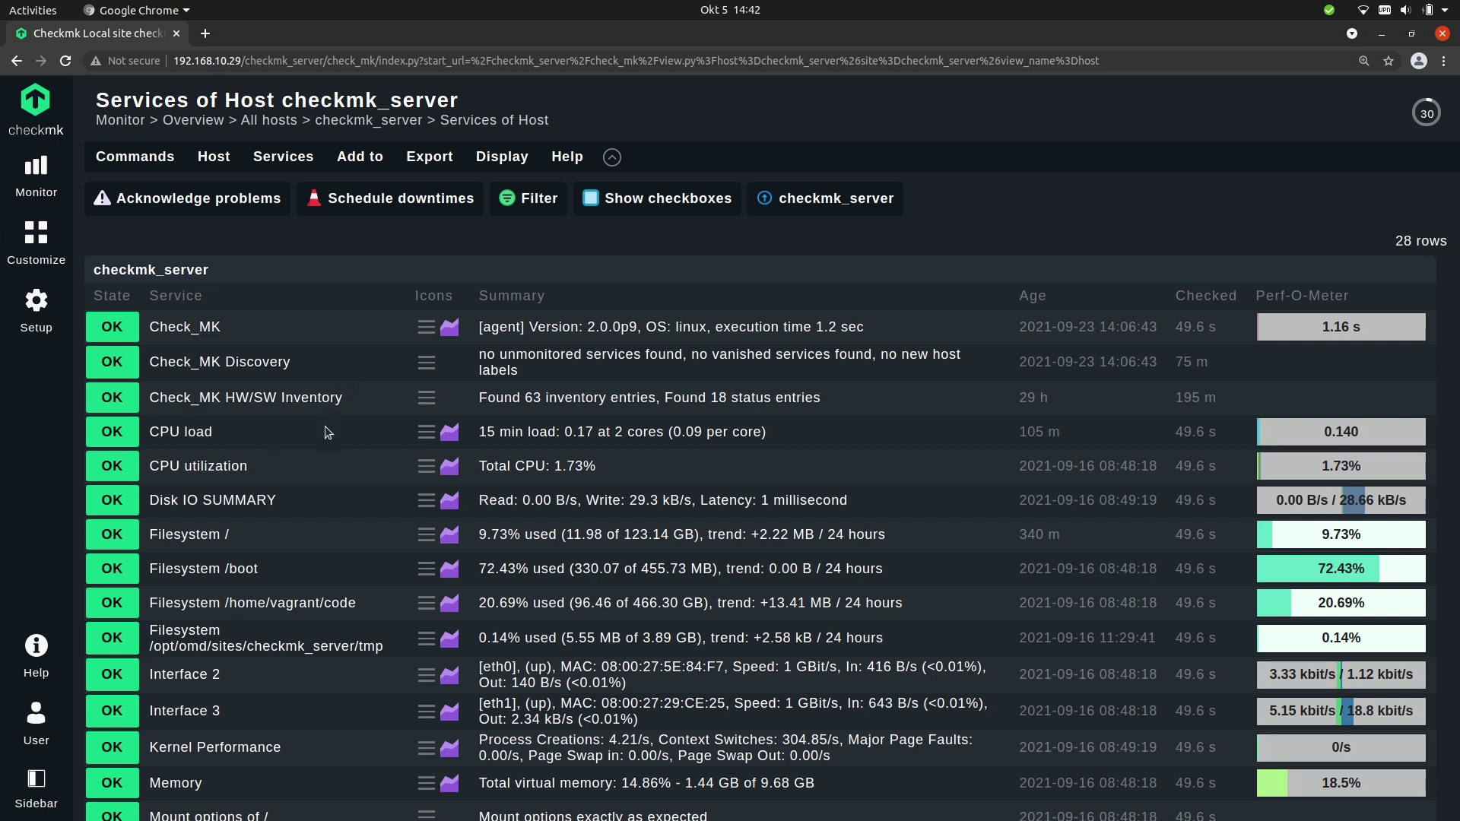
{"action": "left_click", "coordinate": [428, 532]}
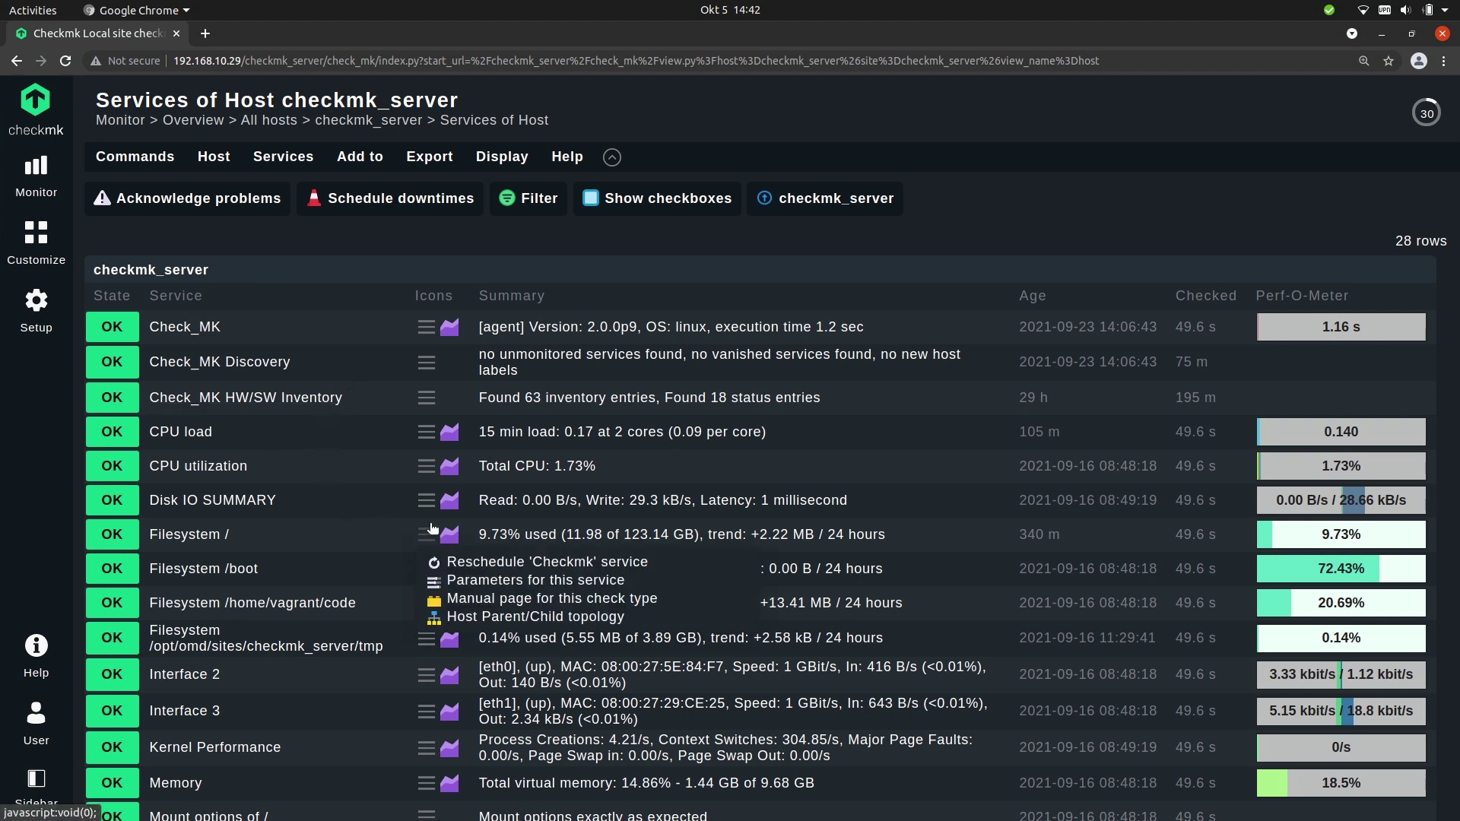
{"action": "left_click", "coordinate": [492, 563]}
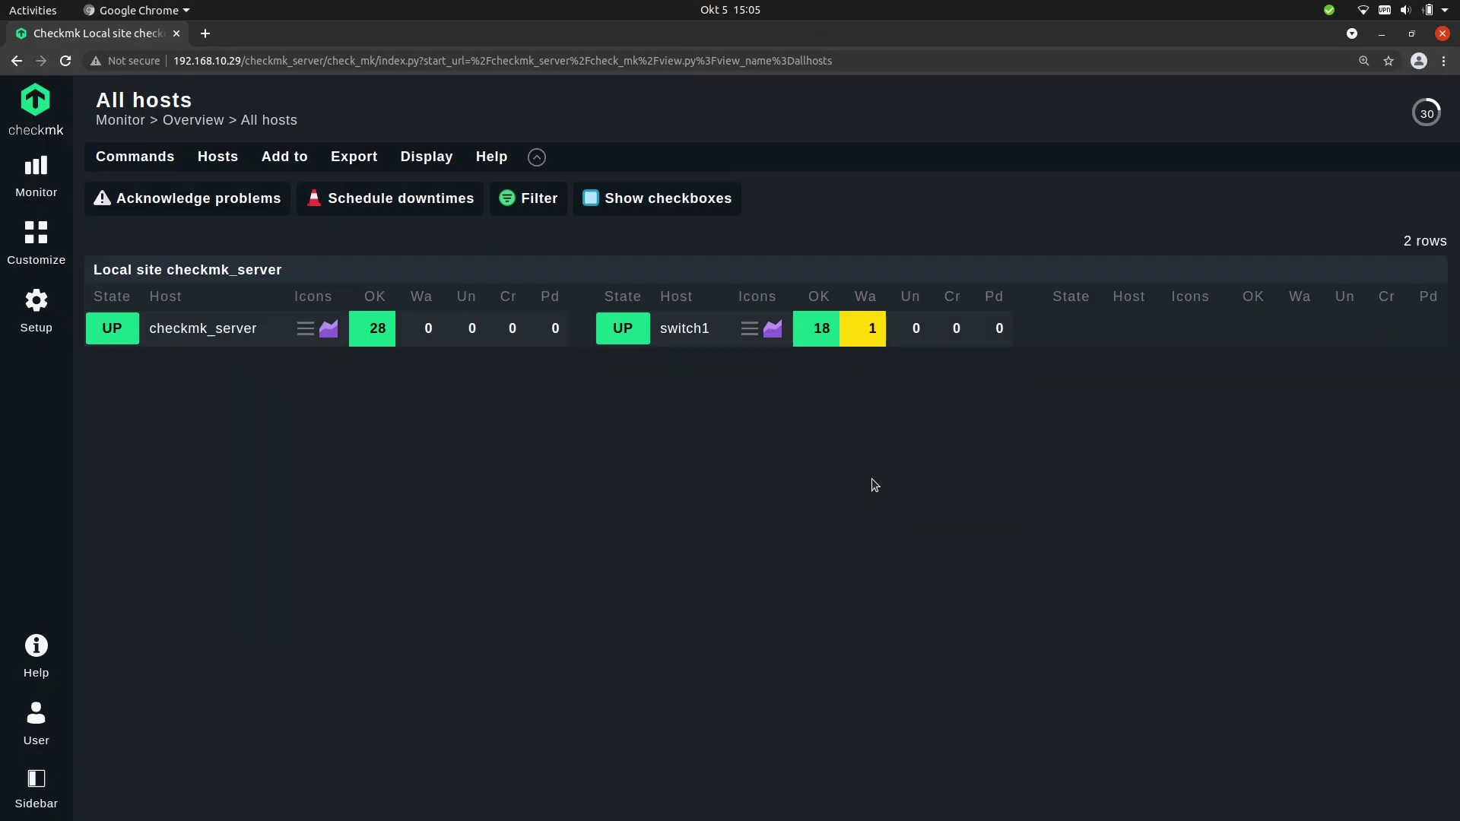
- Open the service parameters of switch1's Interface 00017
{"action": "left_click", "coordinate": [680, 329]}
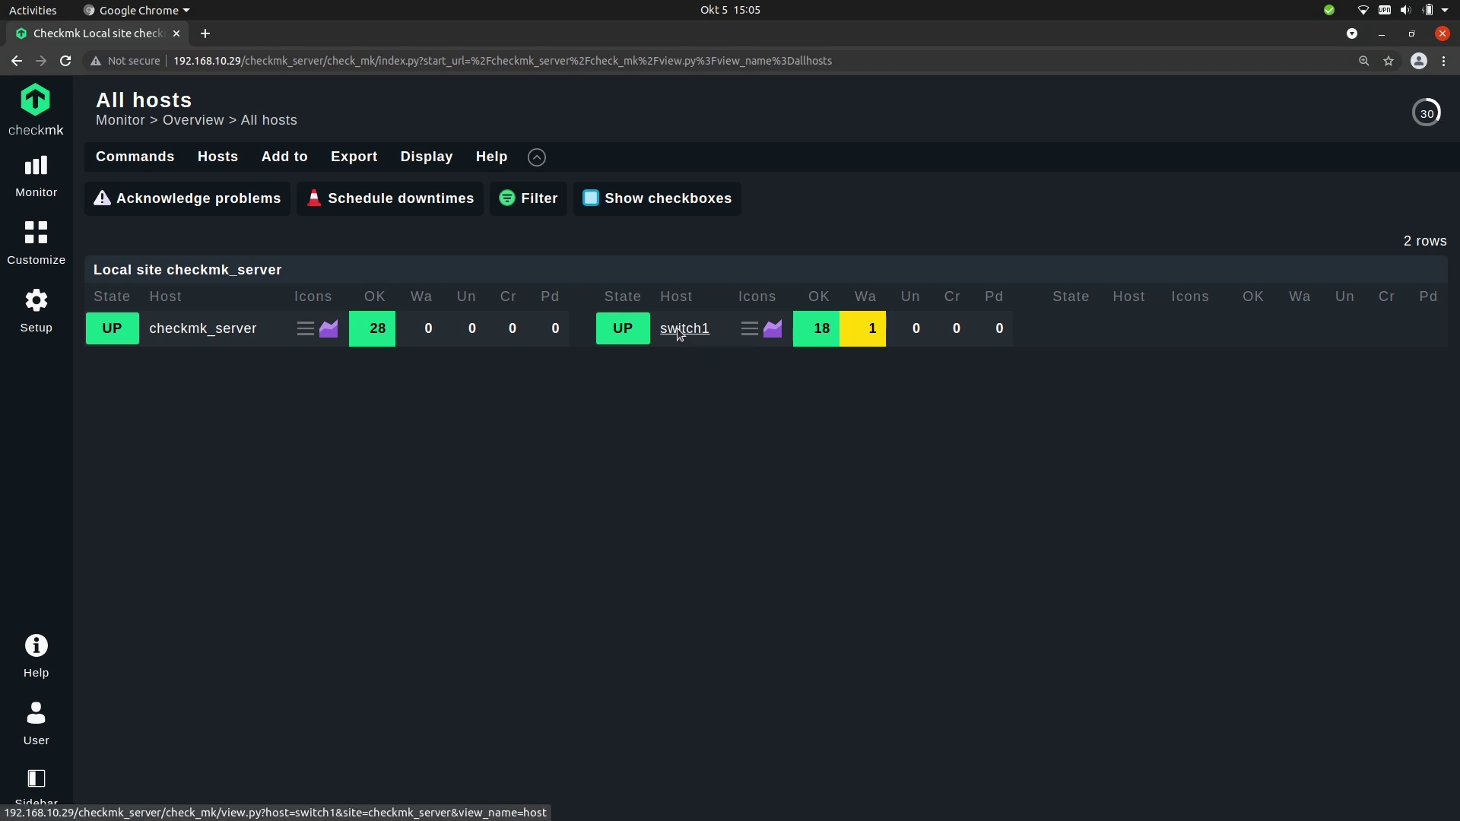
{"action": "scroll", "coordinate": [162, 409], "scroll_direction": "down", "scroll_amount": 2}
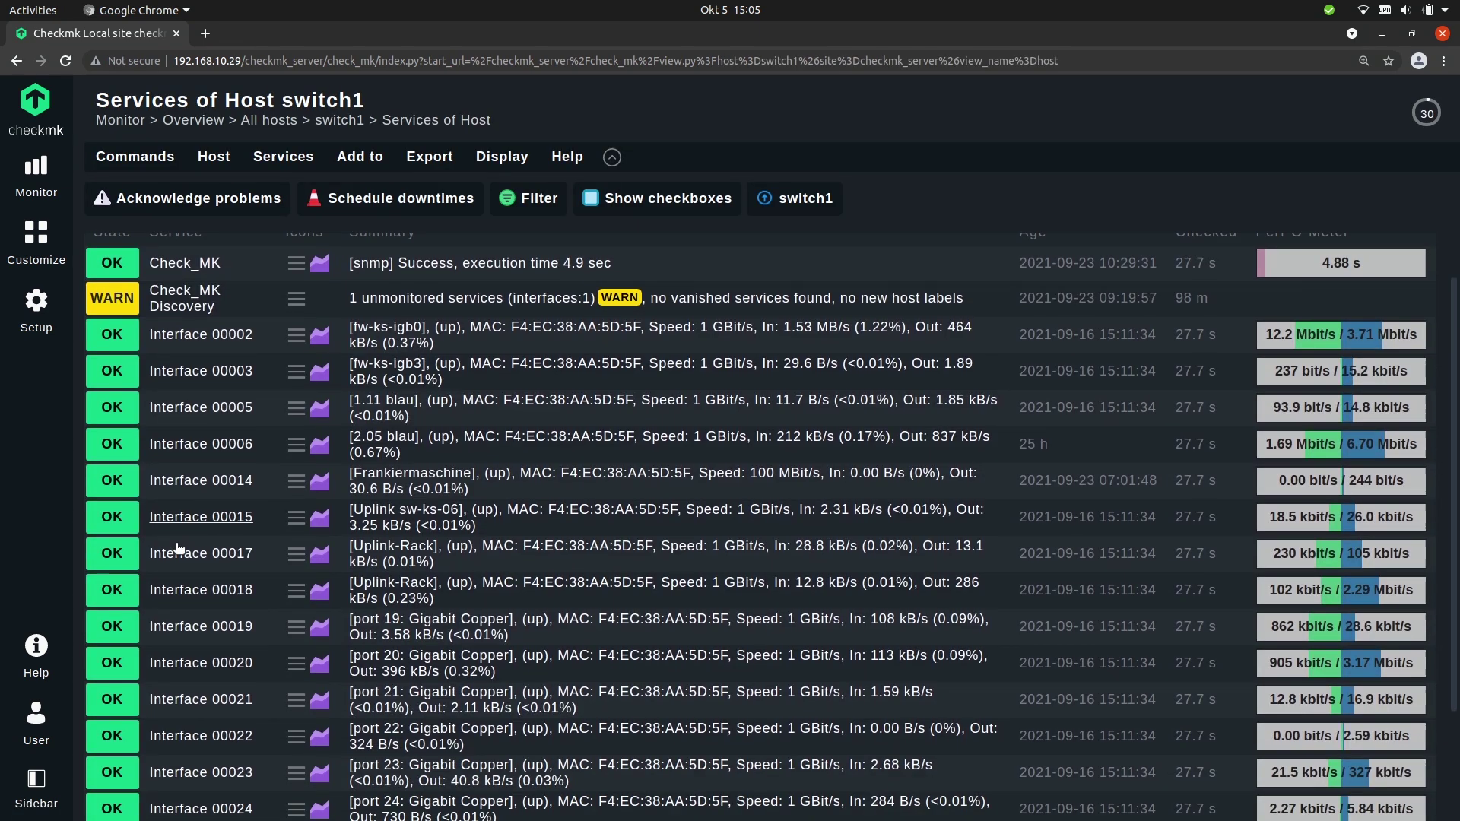
{"action": "scroll", "coordinate": [219, 679], "scroll_direction": "down", "scroll_amount": 2}
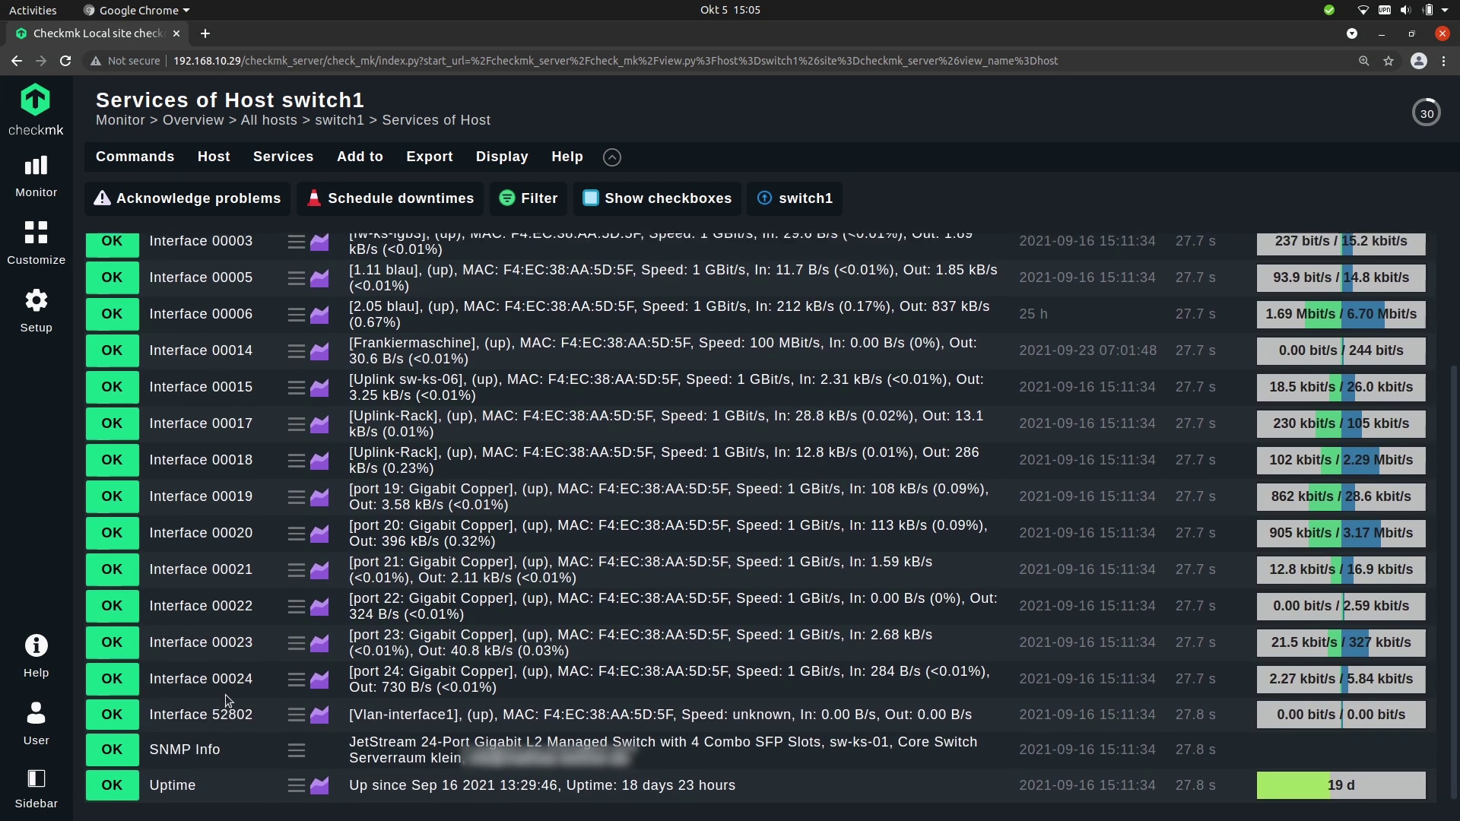
{"action": "scroll", "coordinate": [219, 679], "scroll_direction": "up", "scroll_amount": 1}
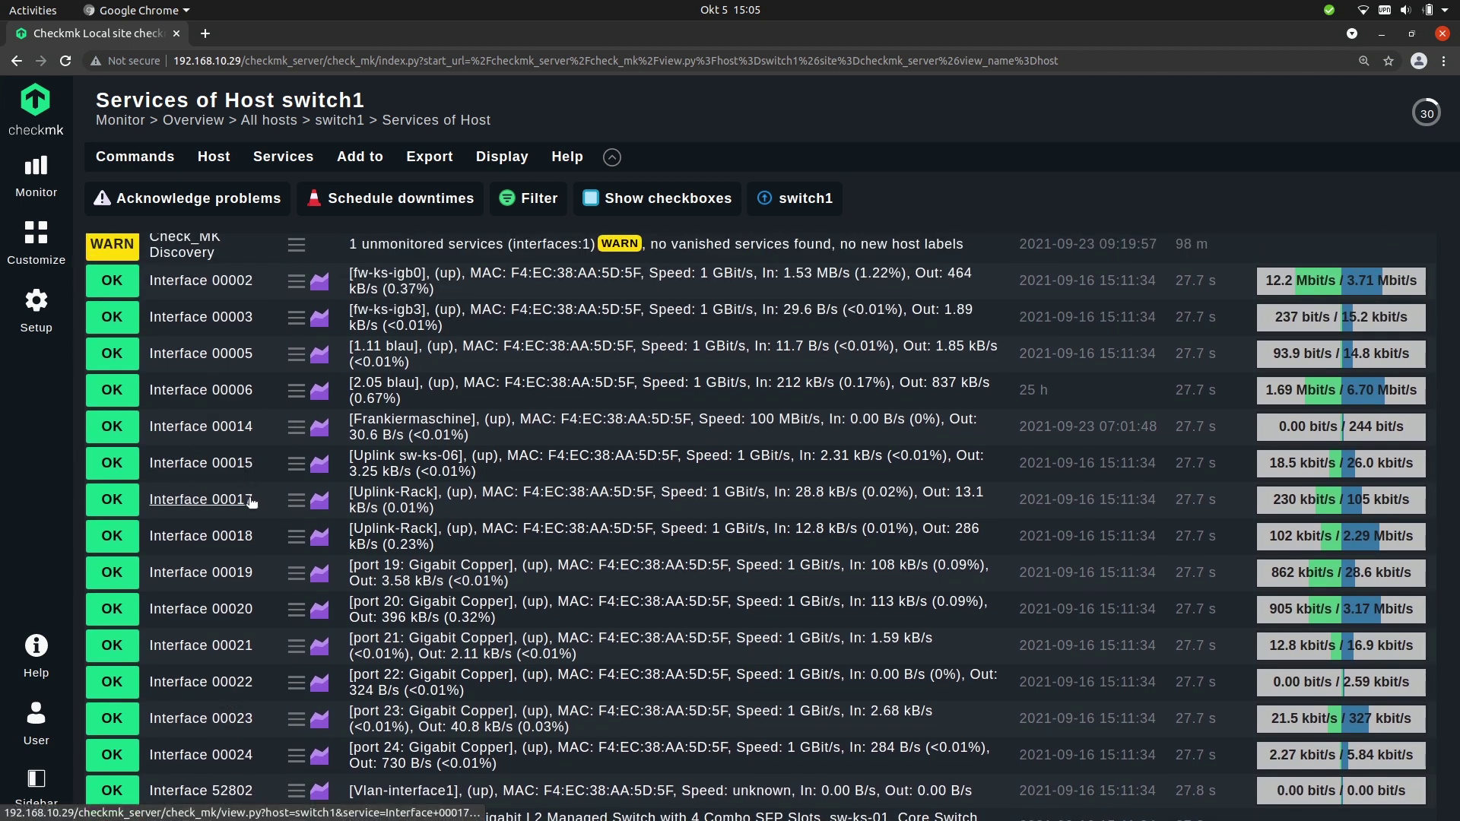
{"action": "left_click", "coordinate": [297, 500]}
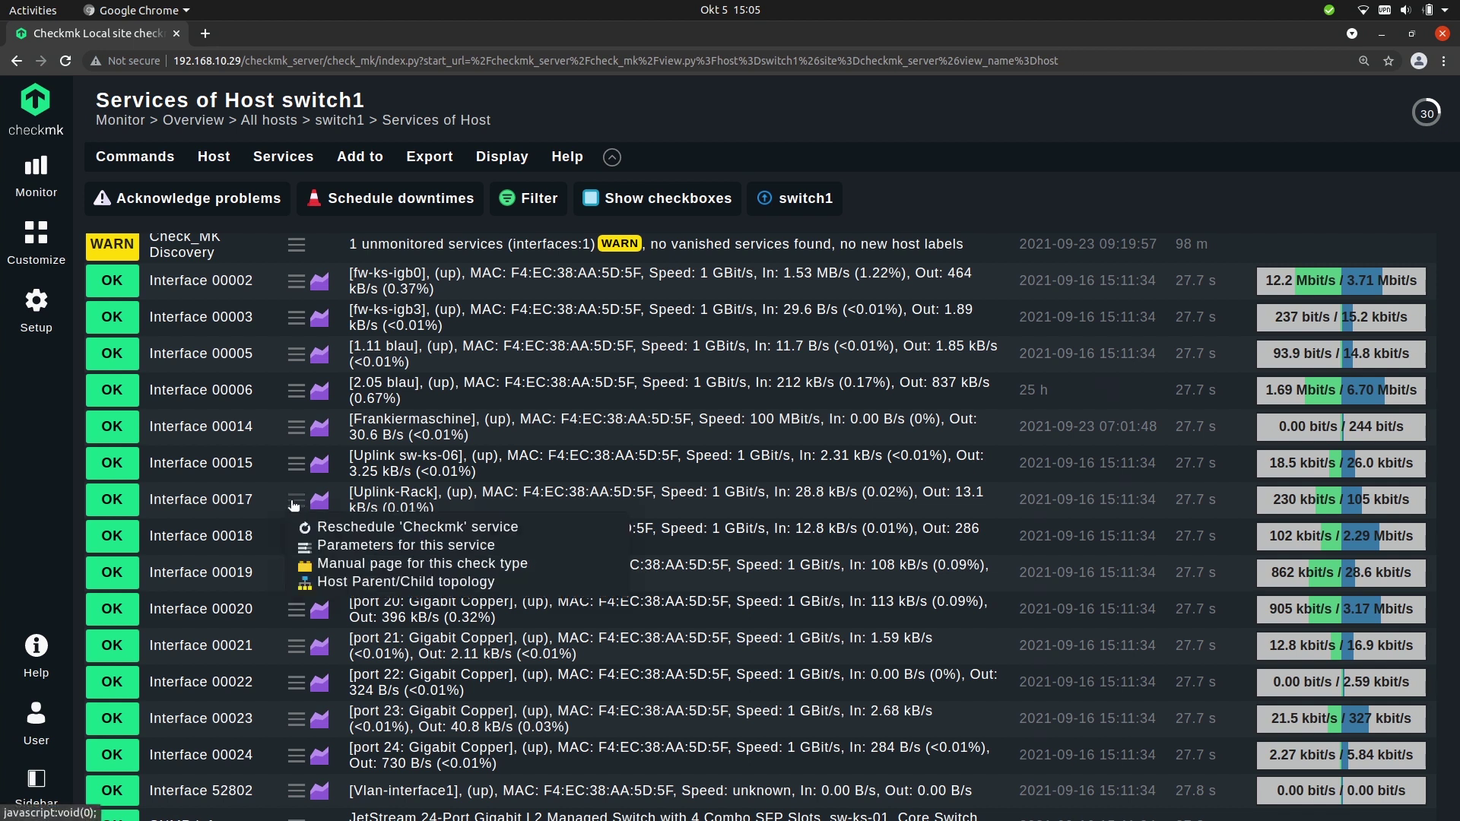
{"action": "left_click", "coordinate": [350, 547]}
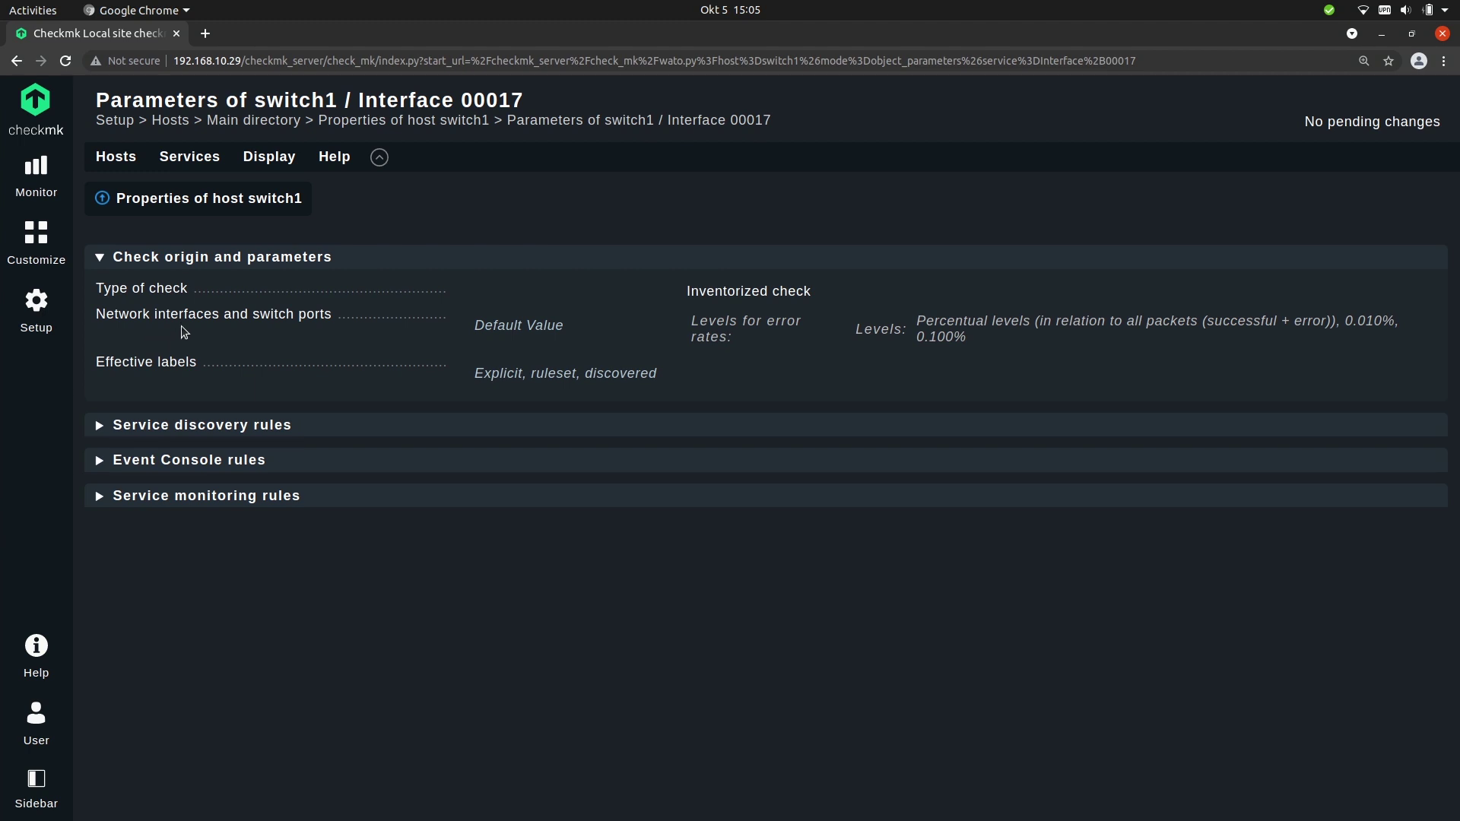
- Open the Network interfaces and switch ports rule set for switch1 port 00017
{"action": "left_click", "coordinate": [101, 316]}
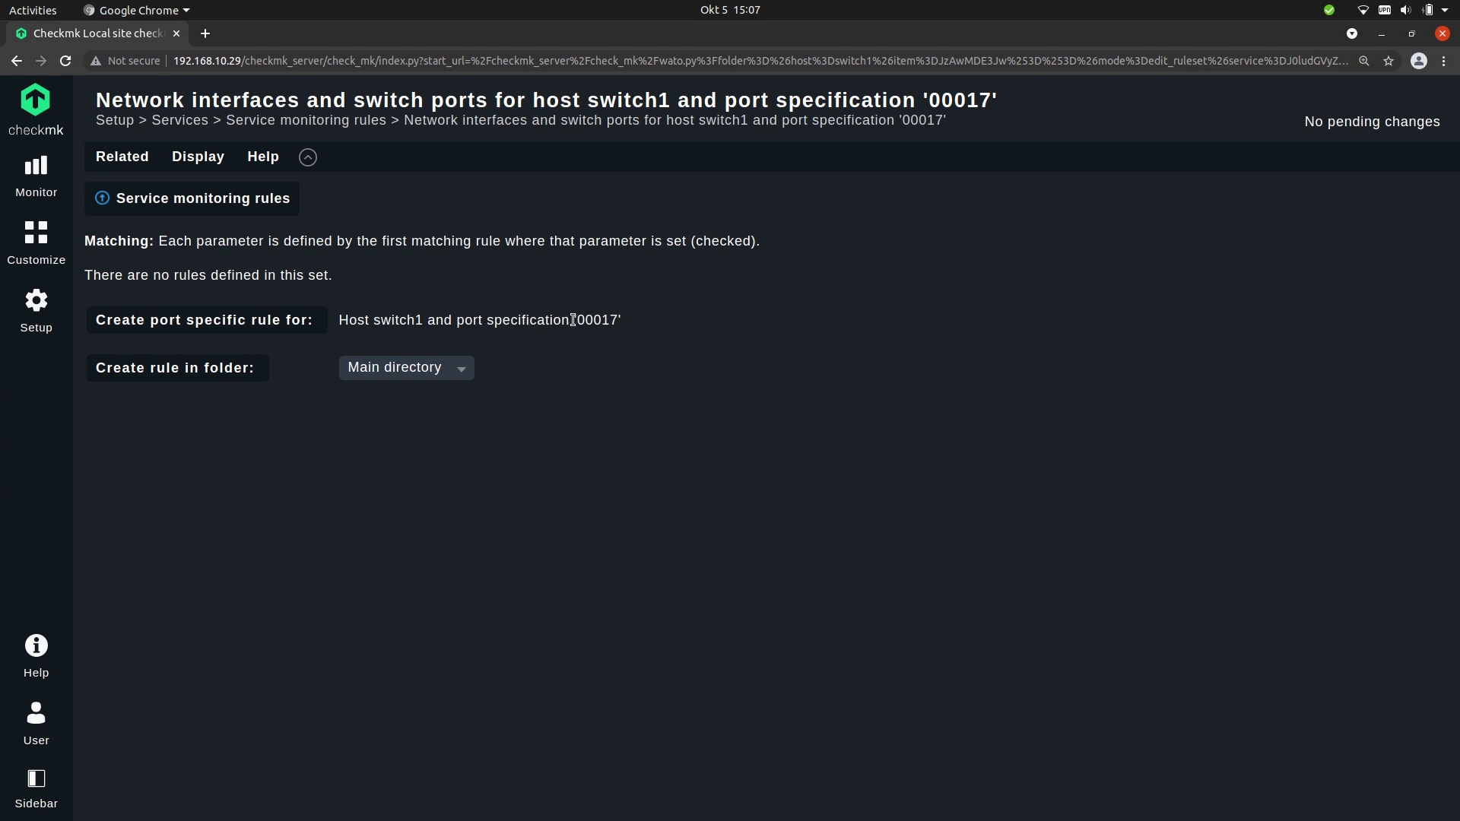
{"action": "left_click_drag", "start_coordinate": [573, 320], "coordinate": [613, 320]}
{"action": "left_click", "coordinate": [385, 299]}
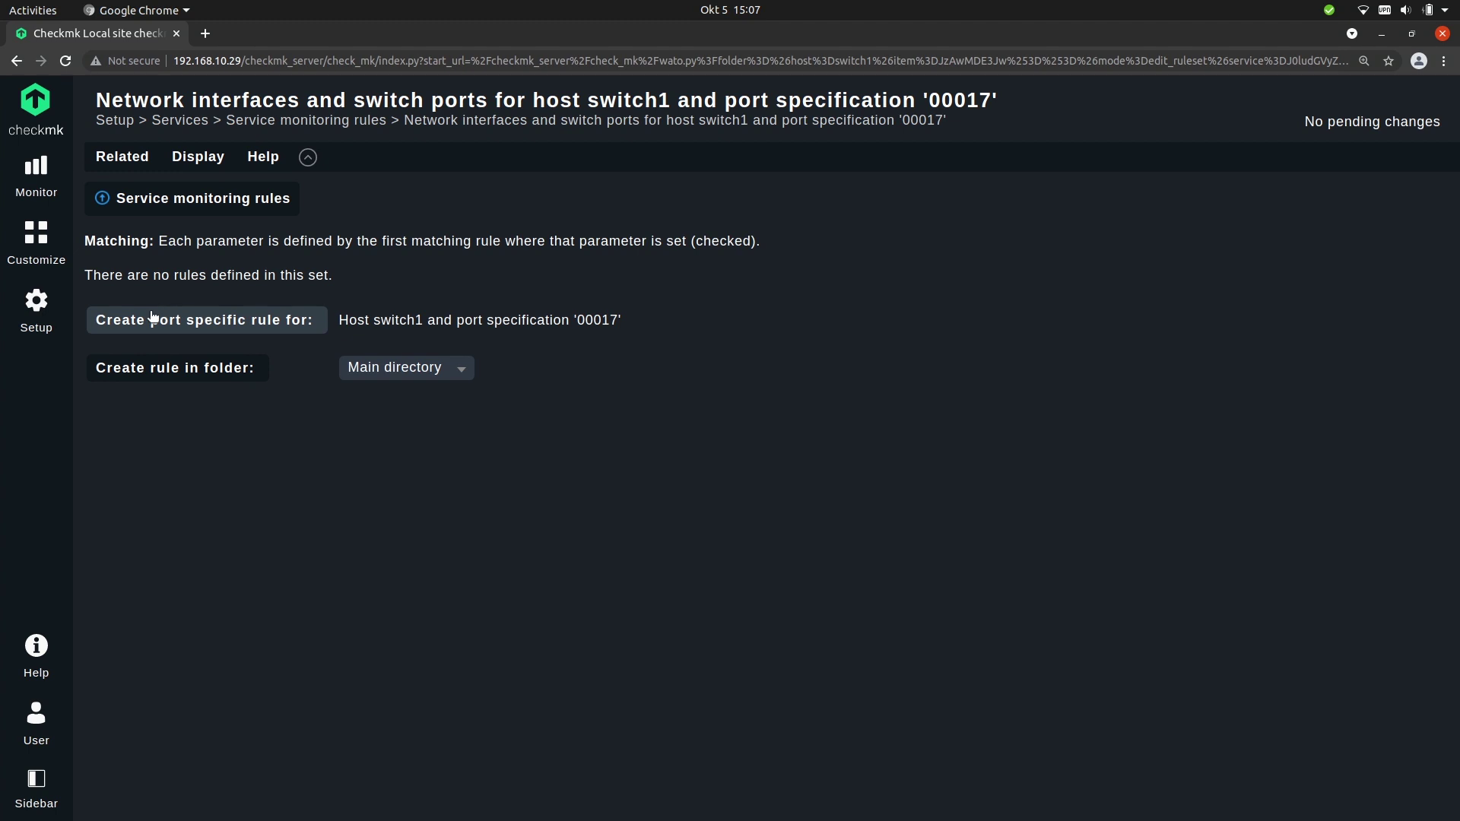
- Create a new port rule with the port 00017 and switch1 host conditions removed
{"action": "left_click", "coordinate": [99, 317]}
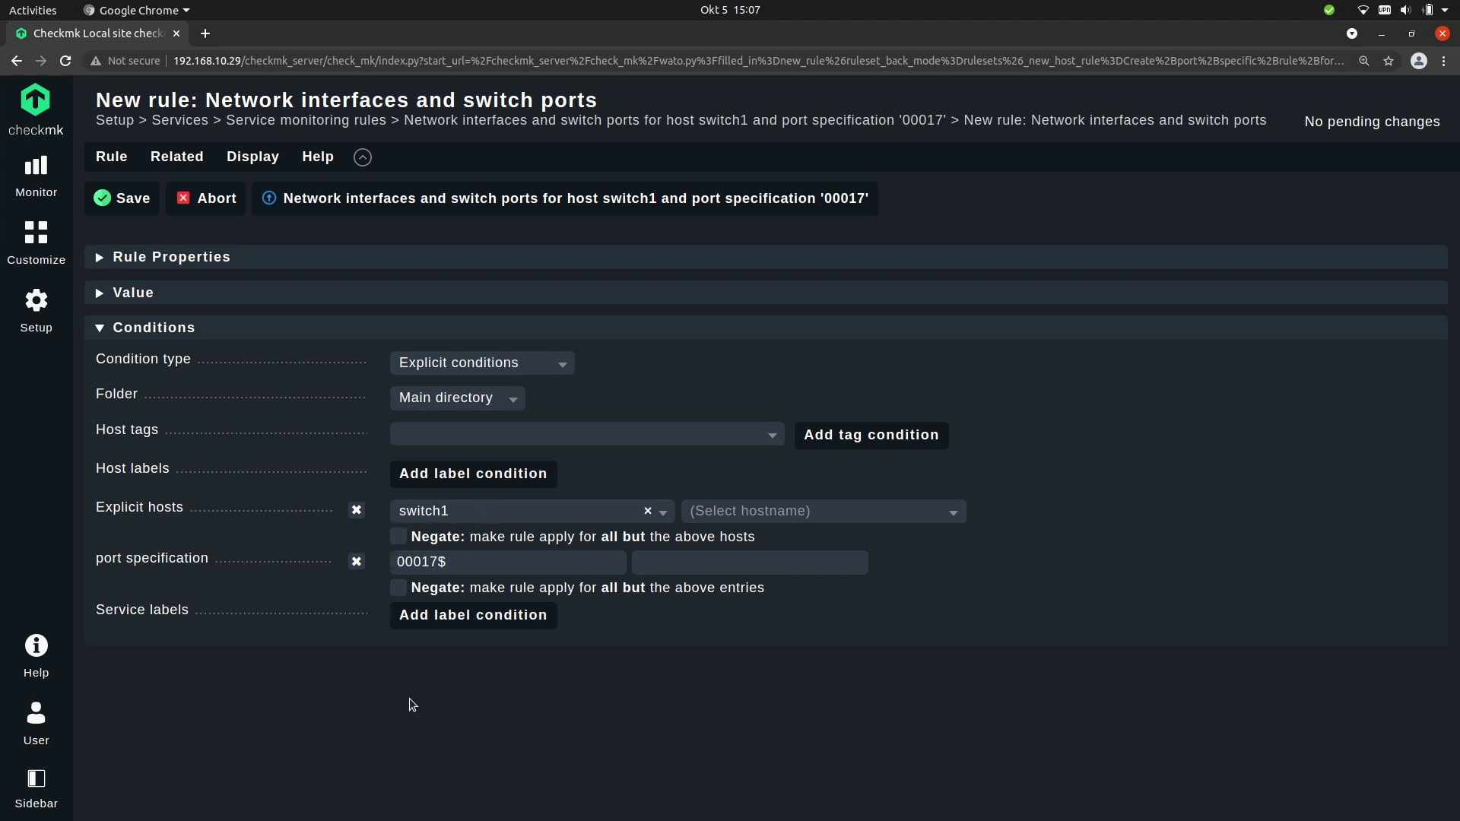
{"action": "left_click", "coordinate": [356, 562]}
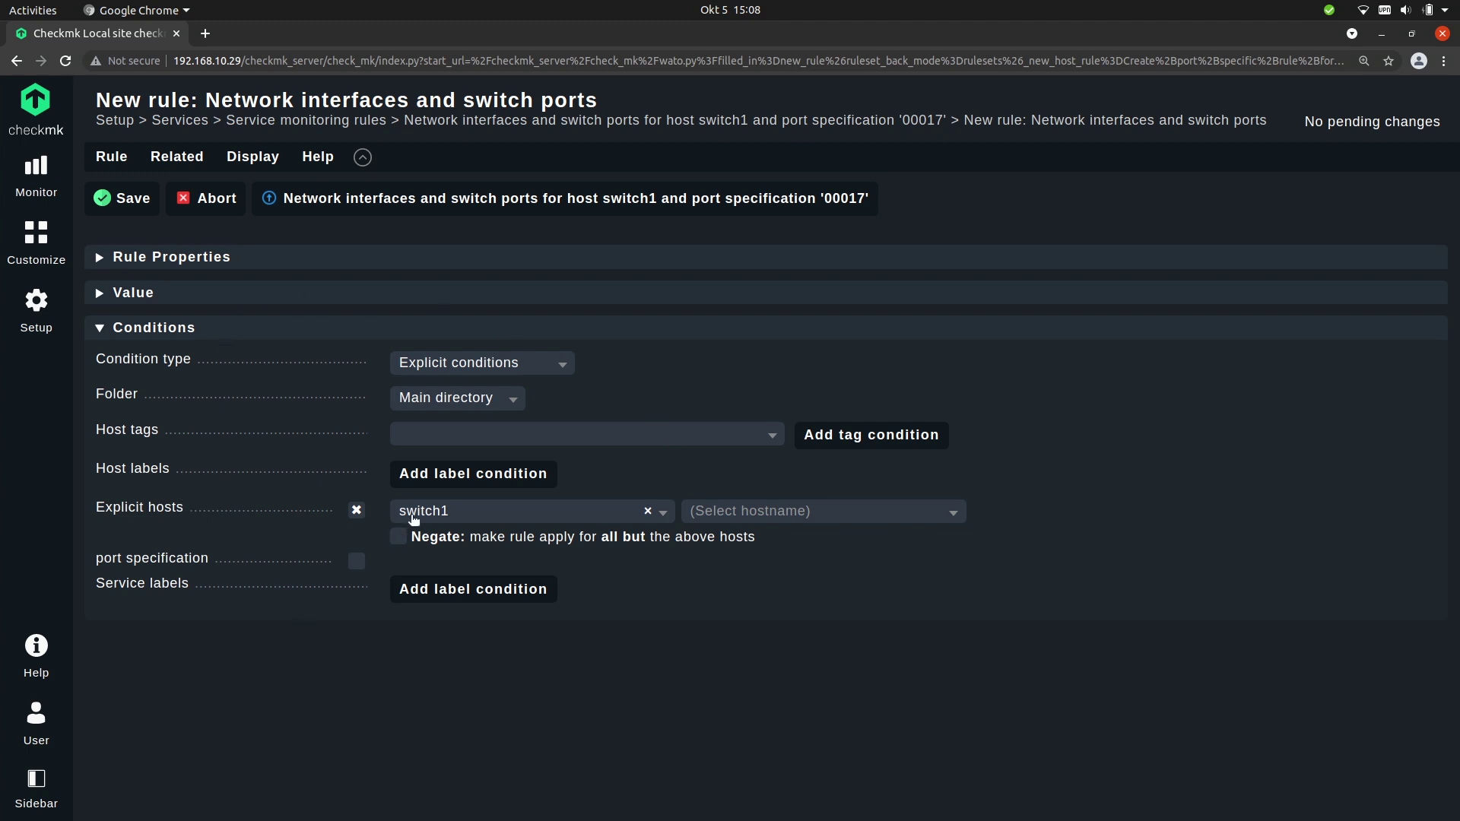
{"action": "left_click", "coordinate": [356, 511]}
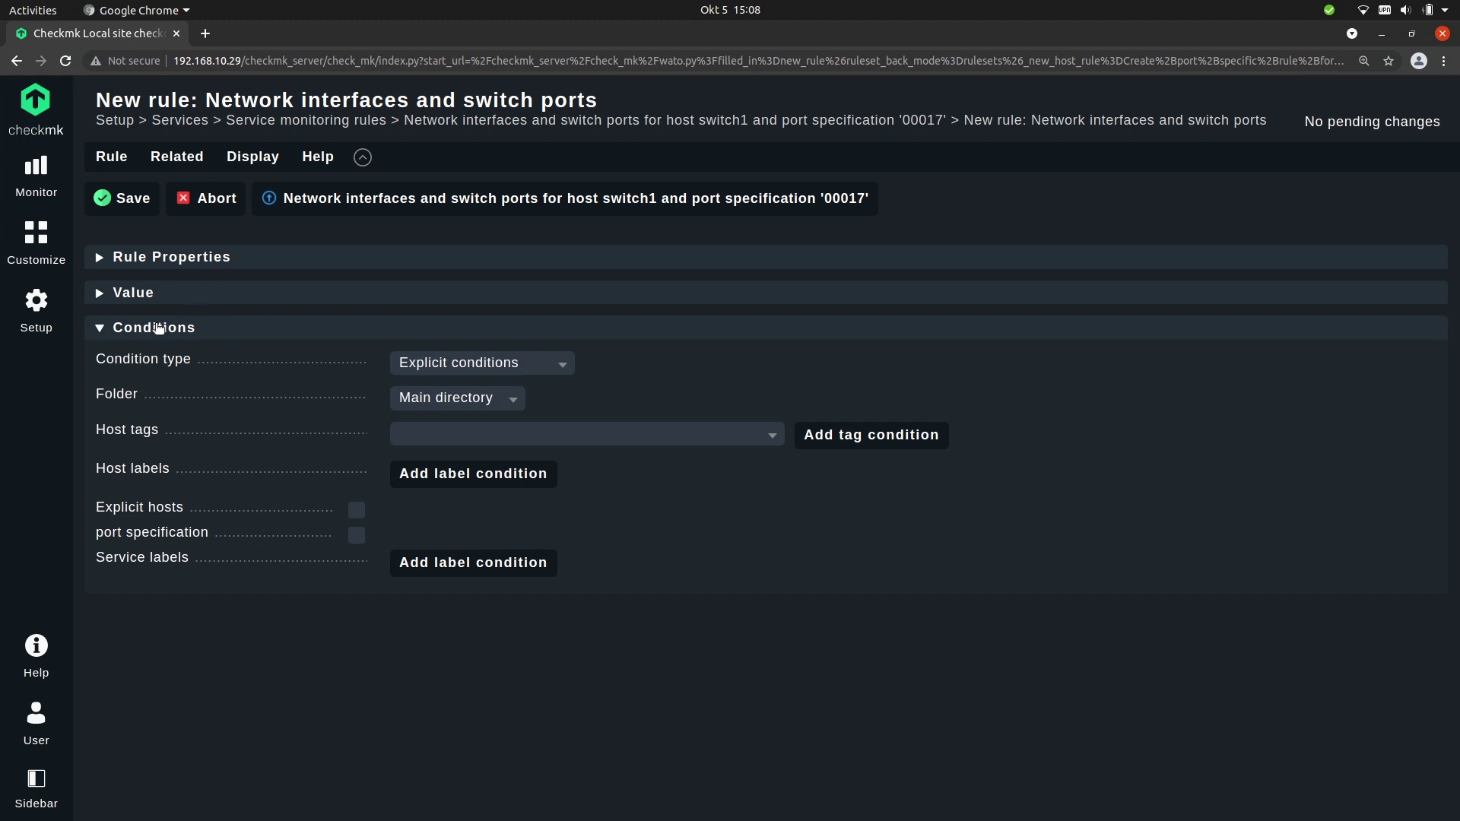
{"action": "left_click", "coordinate": [139, 329]}
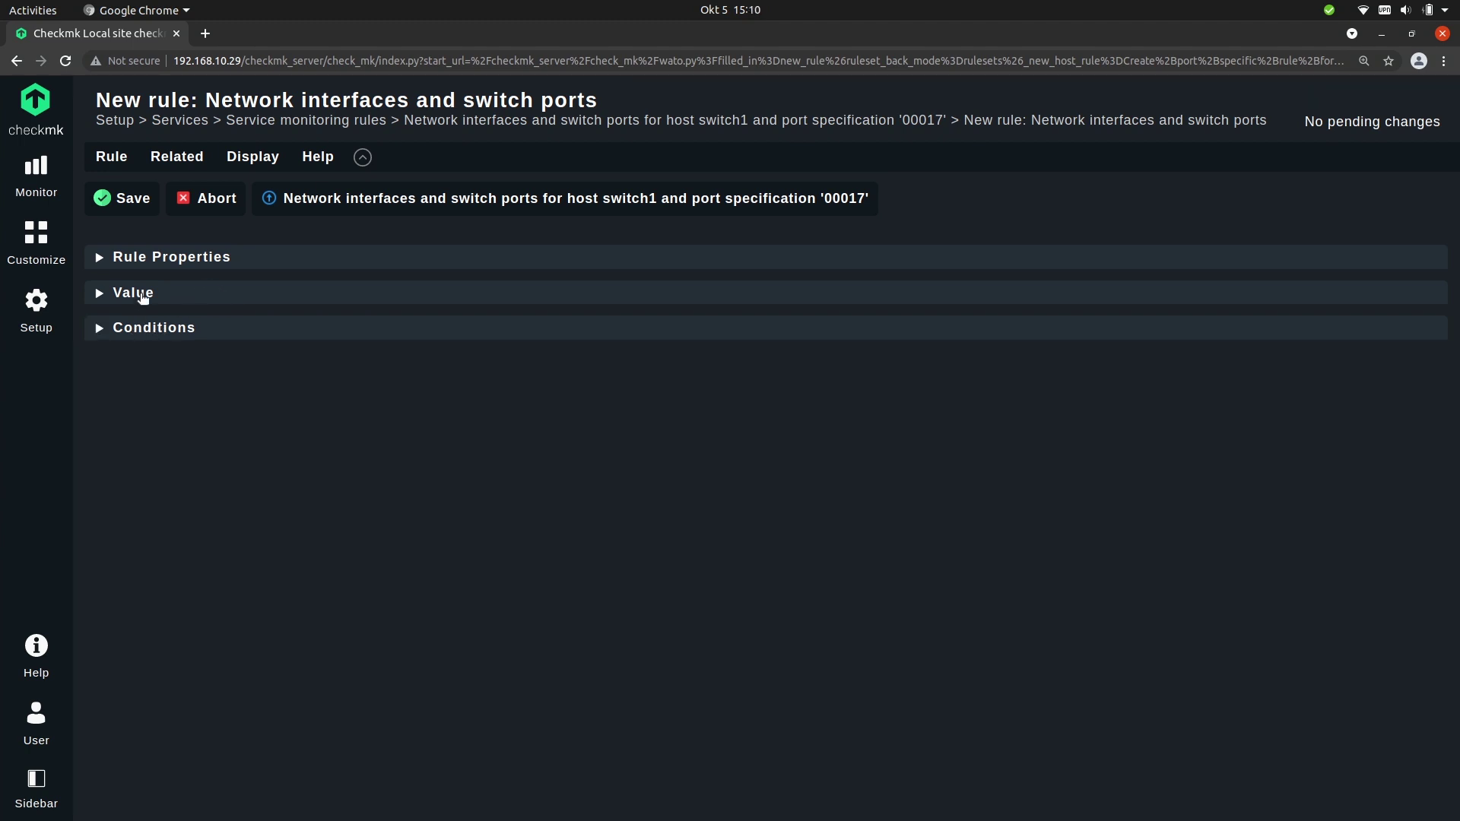
- Enable Used bandwidth levels and add a new element with an Upper limit
{"action": "left_click", "coordinate": [137, 294]}
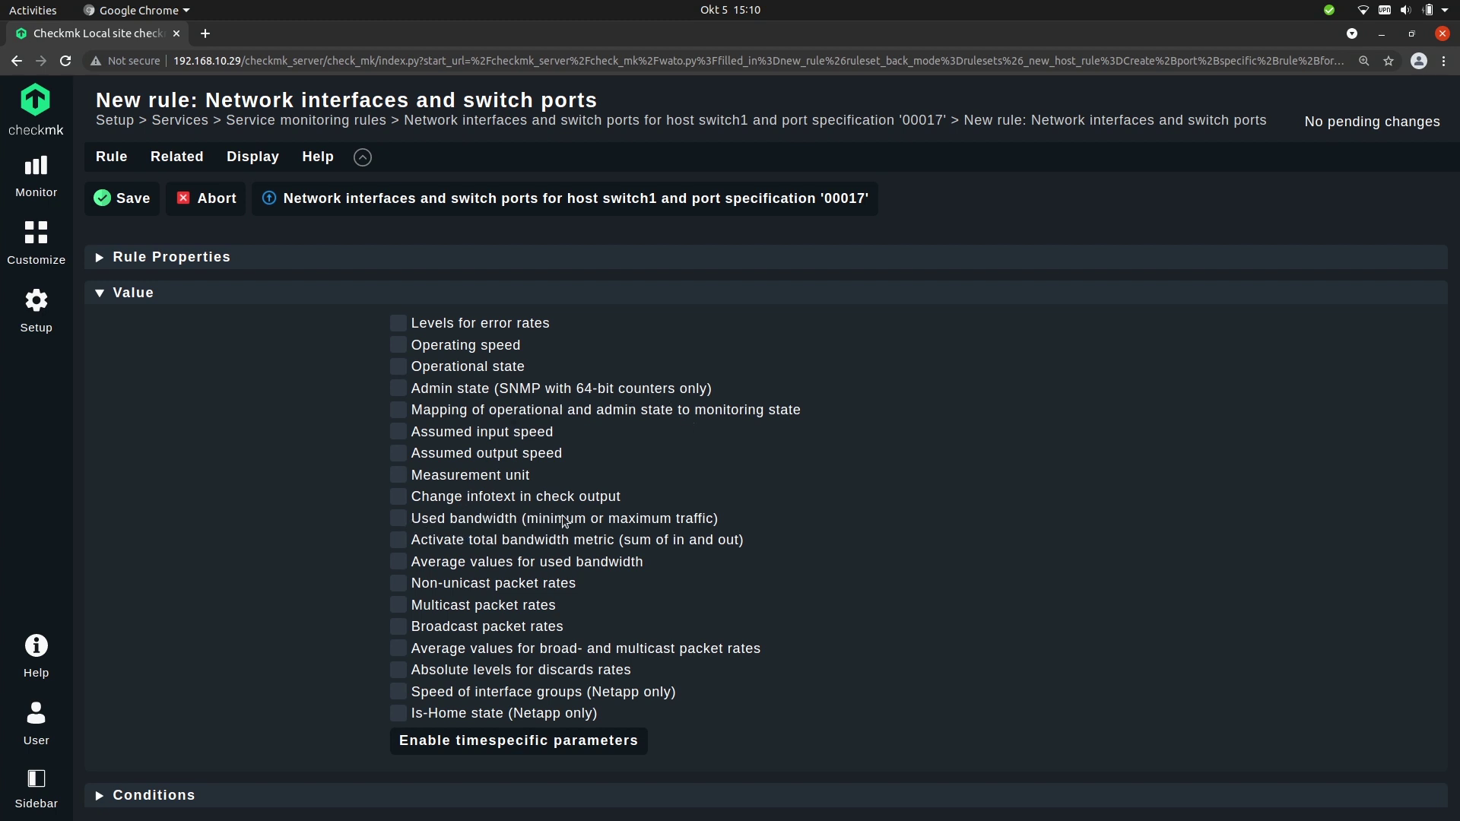
{"action": "left_click", "coordinate": [398, 518]}
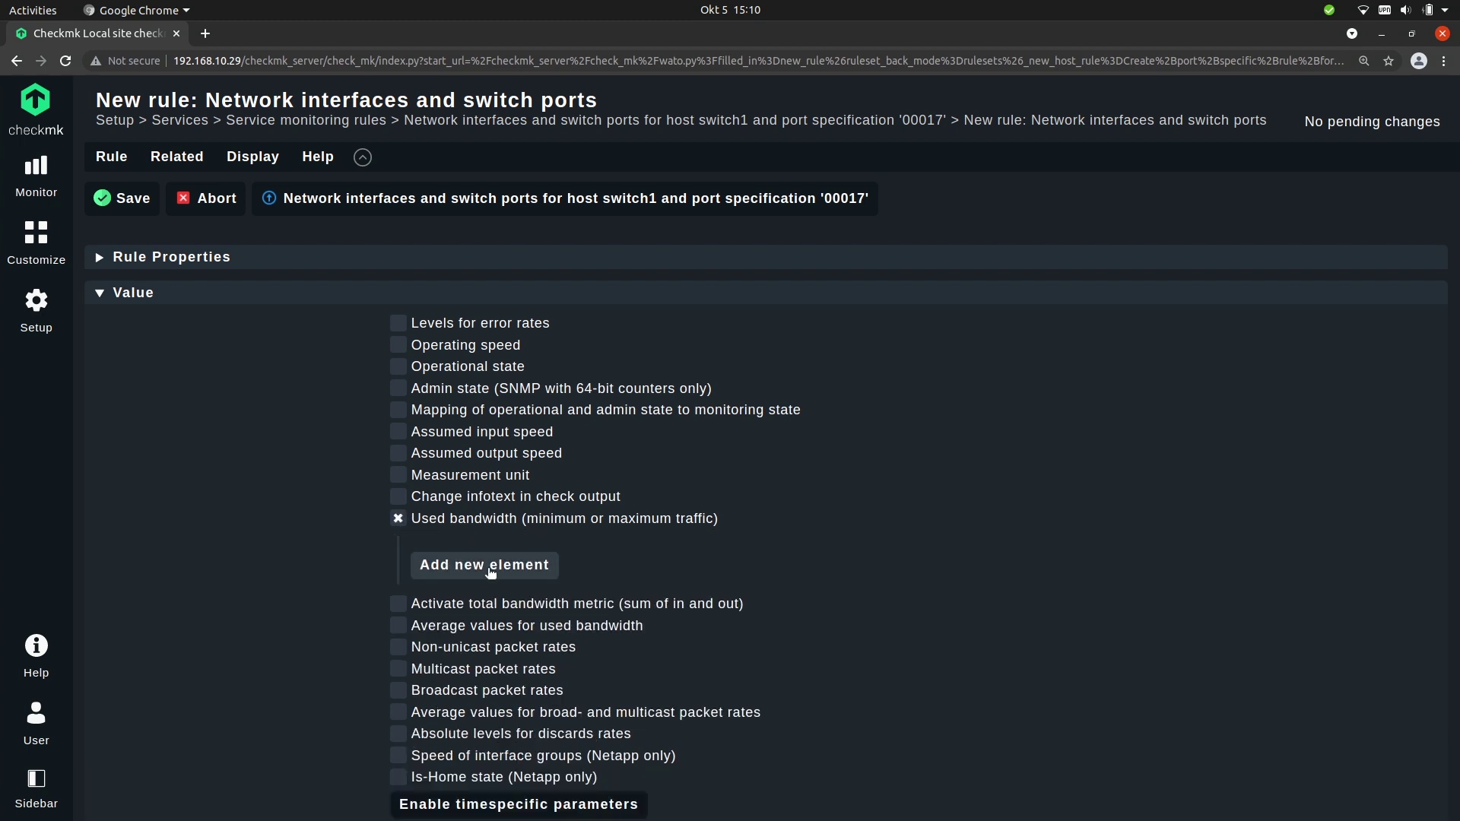
{"action": "left_click", "coordinate": [545, 563]}
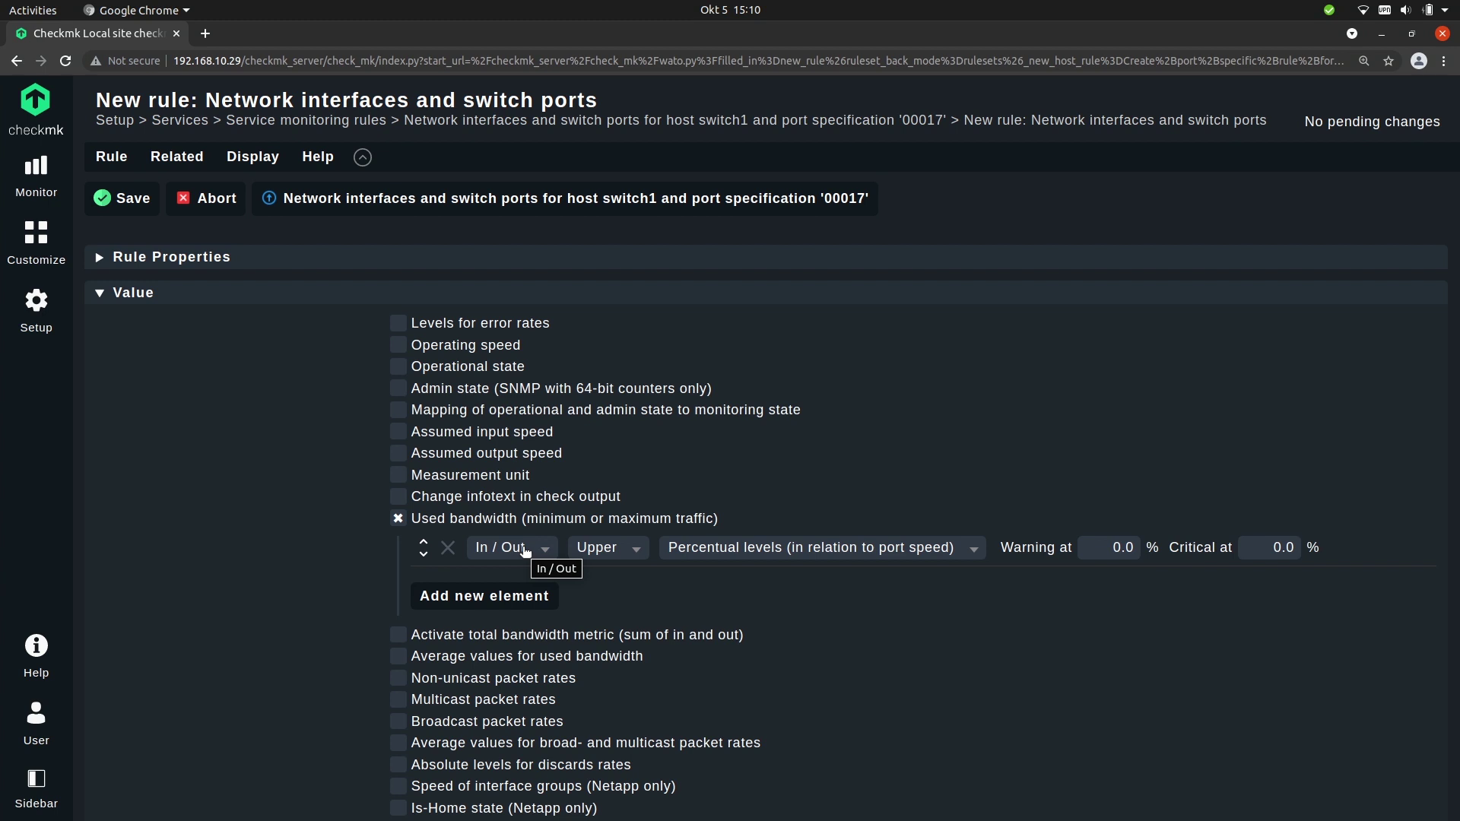
{"action": "left_click", "coordinate": [525, 549]}
{"action": "left_click", "coordinate": [525, 549]}
{"action": "left_click", "coordinate": [606, 549]}
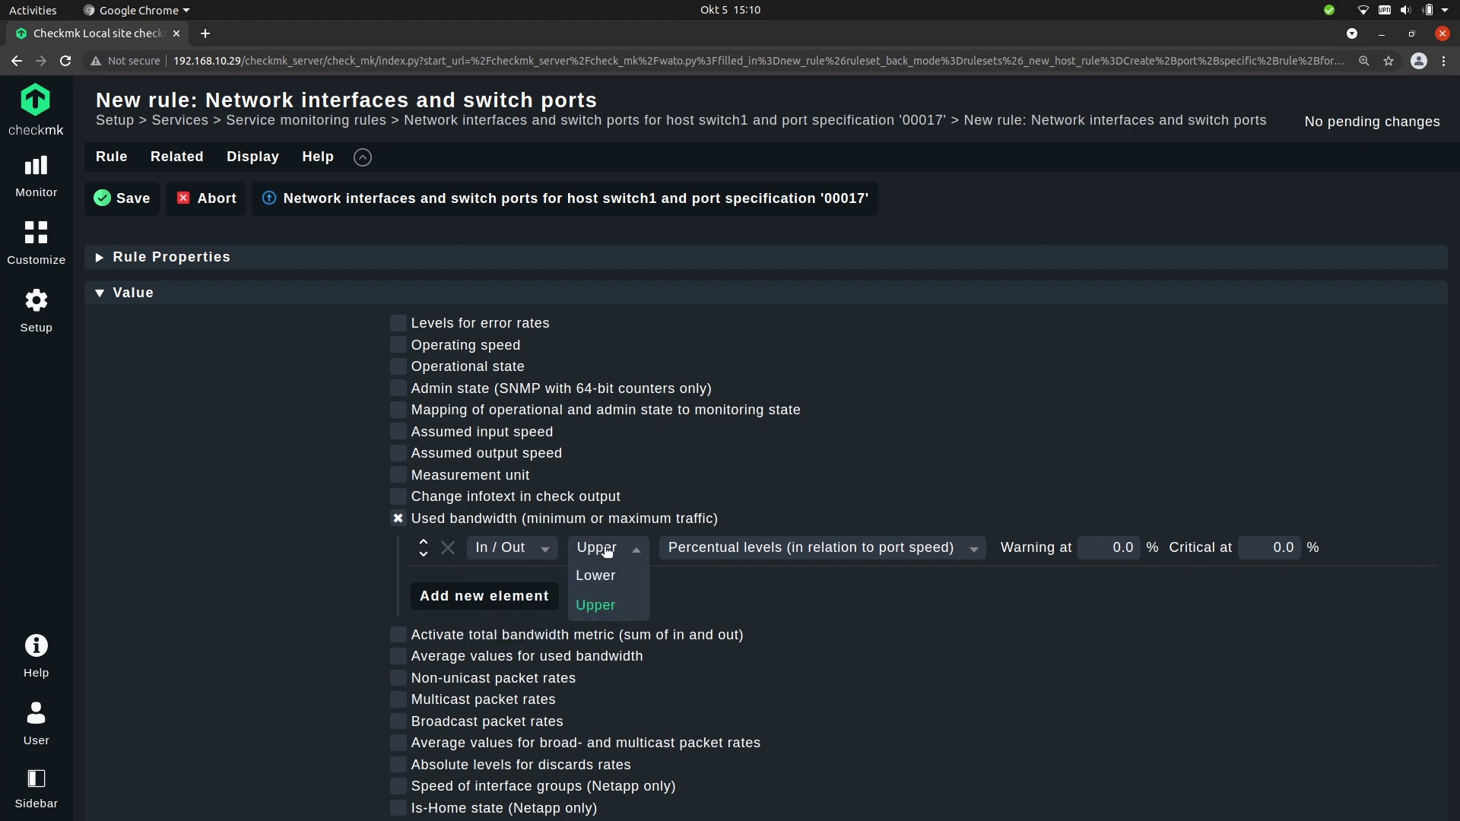
{"action": "key", "text": "Up"}
{"action": "key", "text": "Down"}
{"action": "key", "text": "Up"}
- Set the element to Out traffic, percentual levels, warning 20% and critical 10%
{"action": "left_click", "coordinate": [514, 552]}
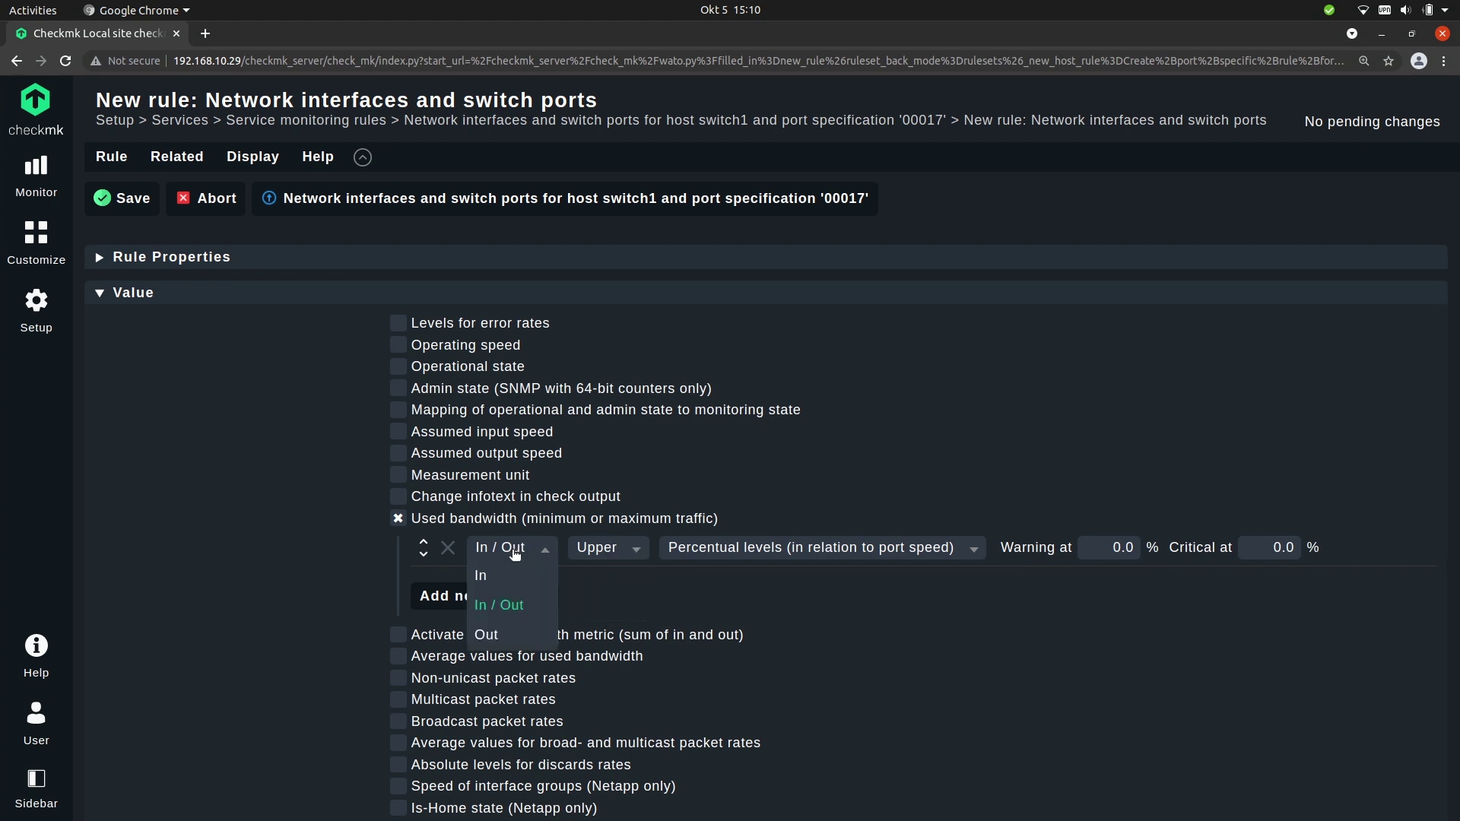
{"action": "left_click", "coordinate": [494, 641]}
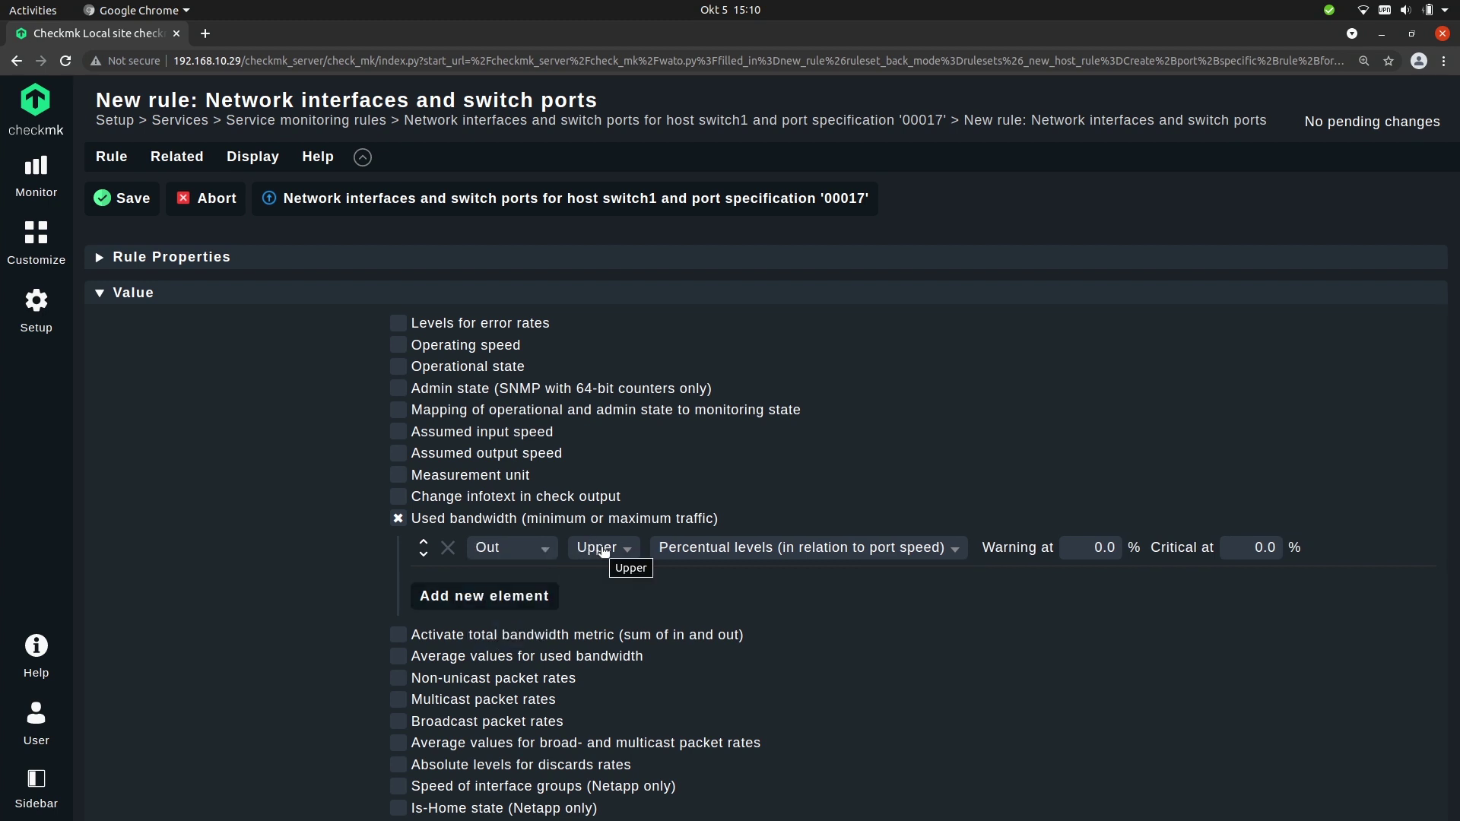
{"action": "left_click", "coordinate": [794, 555]}
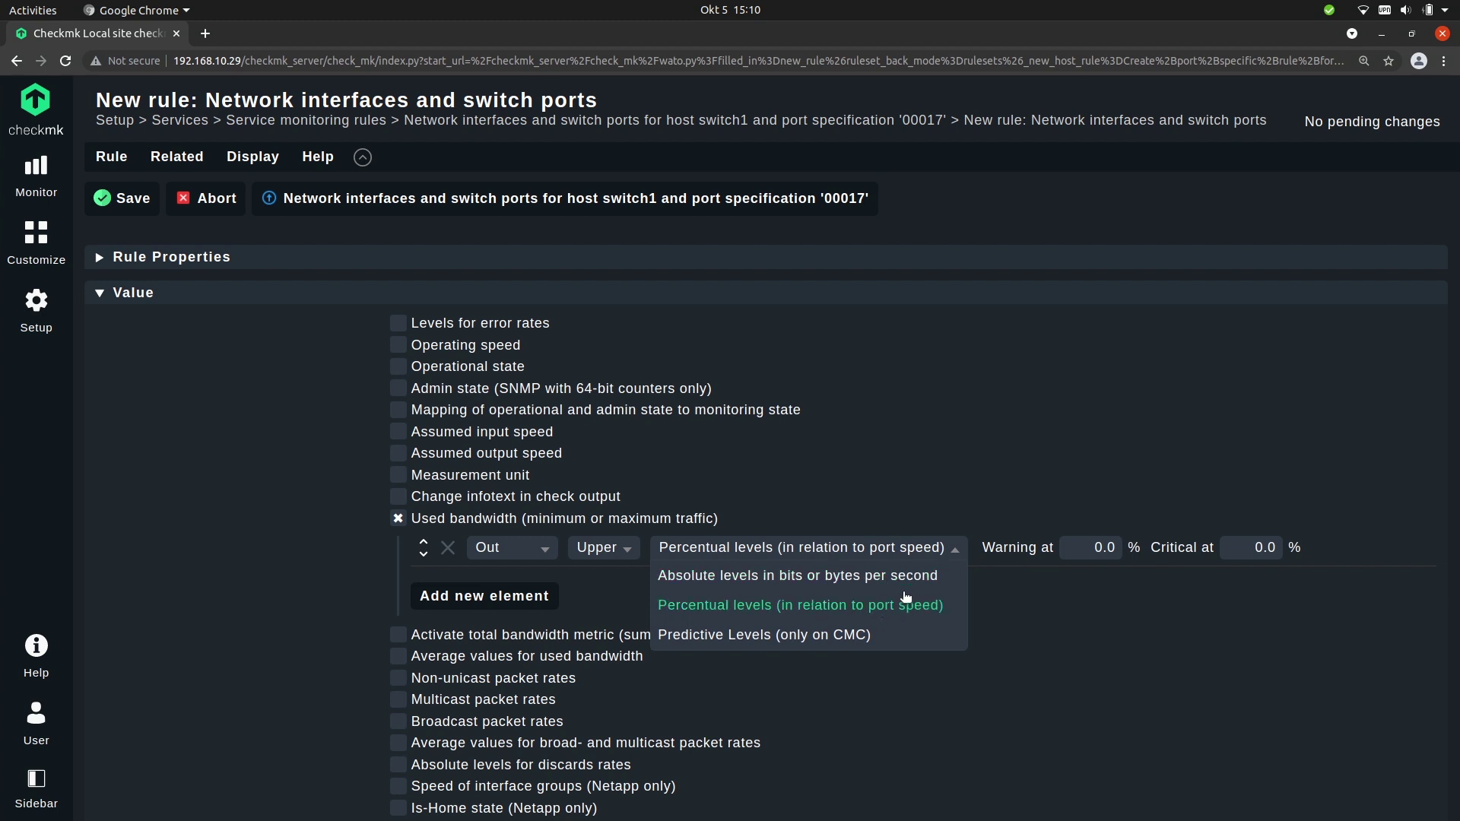
{"action": "left_click", "coordinate": [715, 606]}
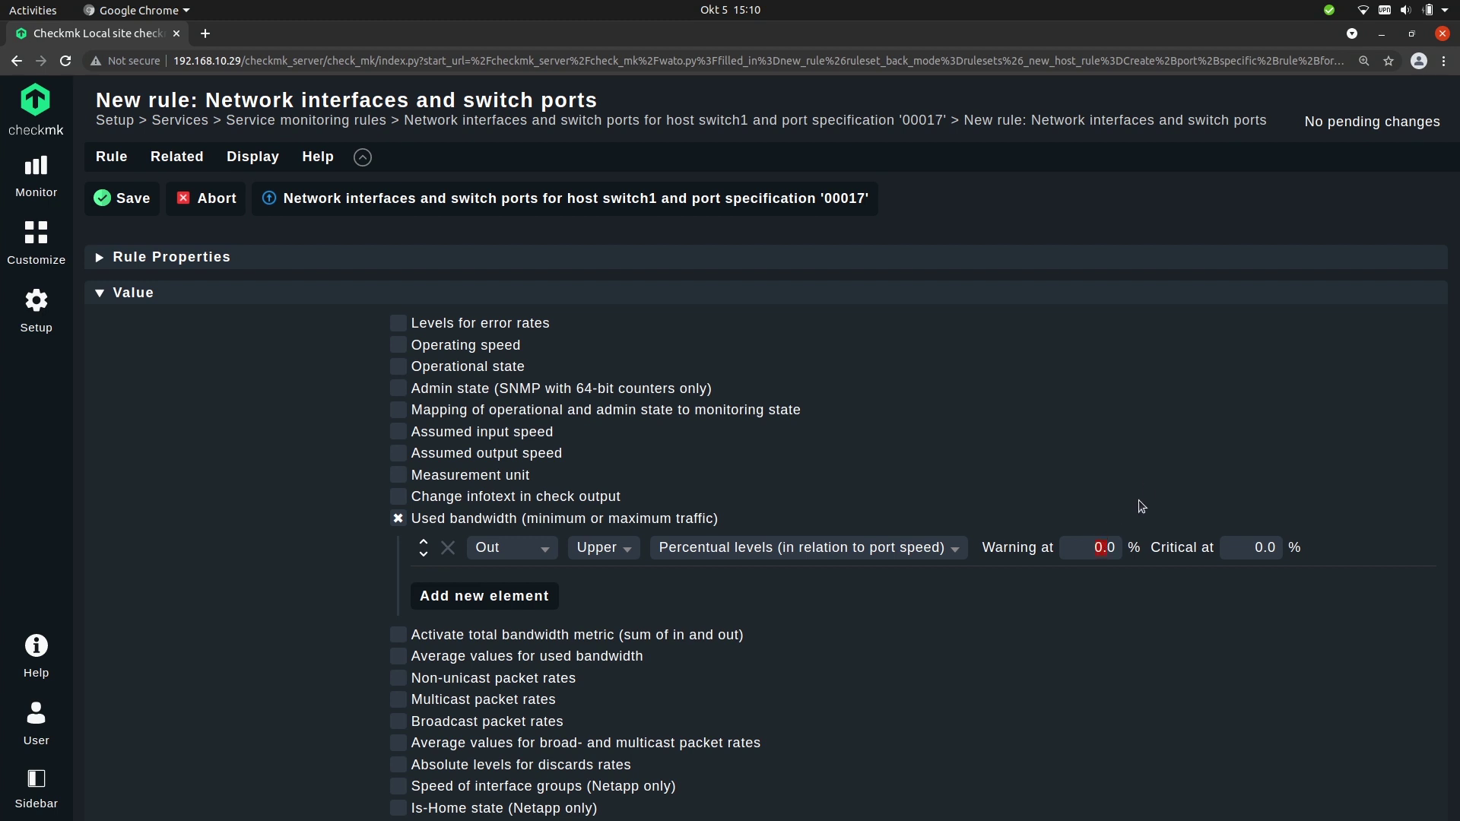
{"action": "type", "text": "10"}
{"action": "type", "text": "20"}
{"action": "left_click", "coordinate": [1237, 542]}
{"action": "type", "text": "1"}
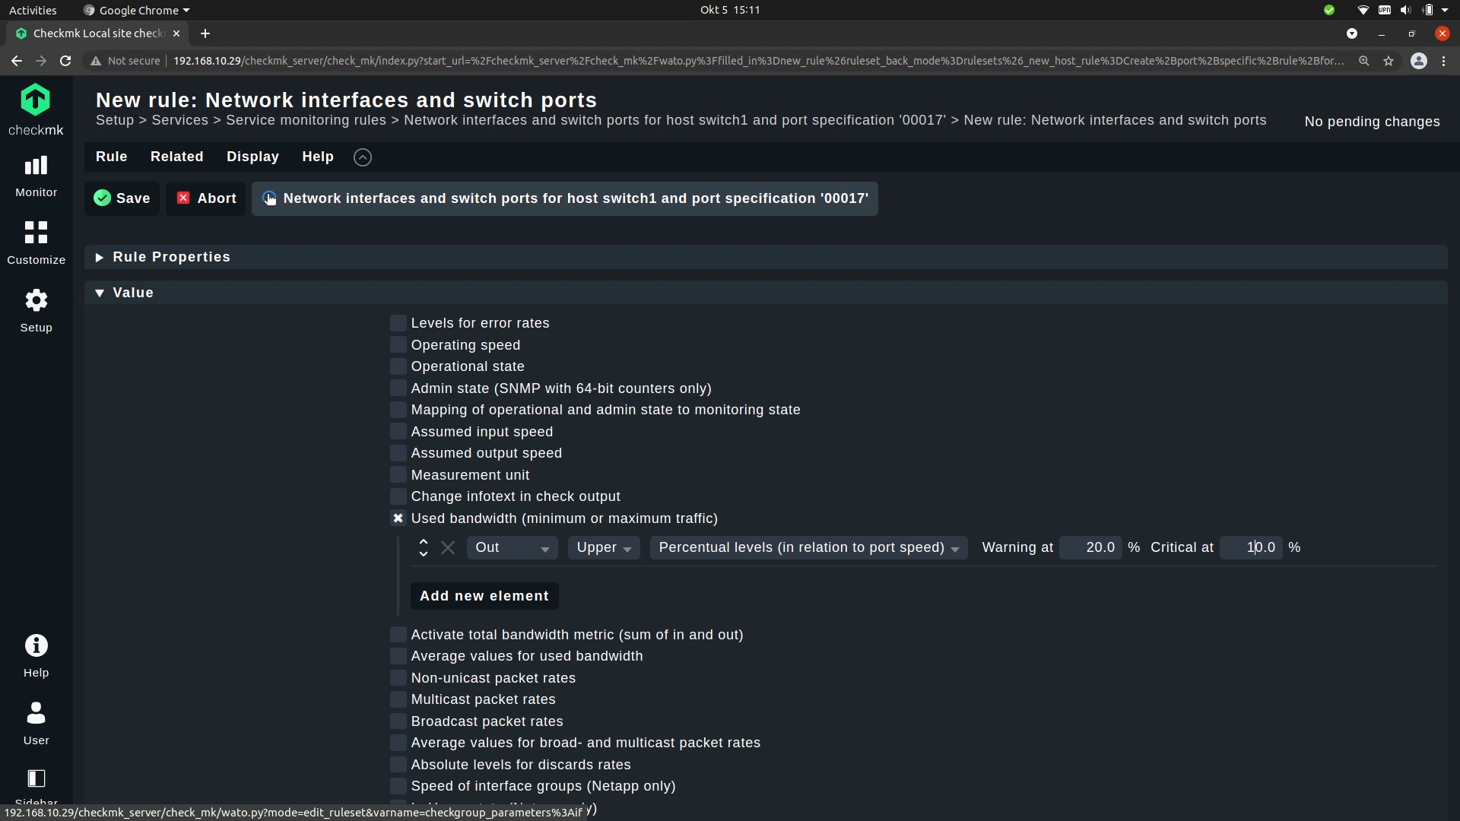
- Save the bandwidth rule and activate the pending change on the site
{"action": "left_click", "coordinate": [125, 202]}
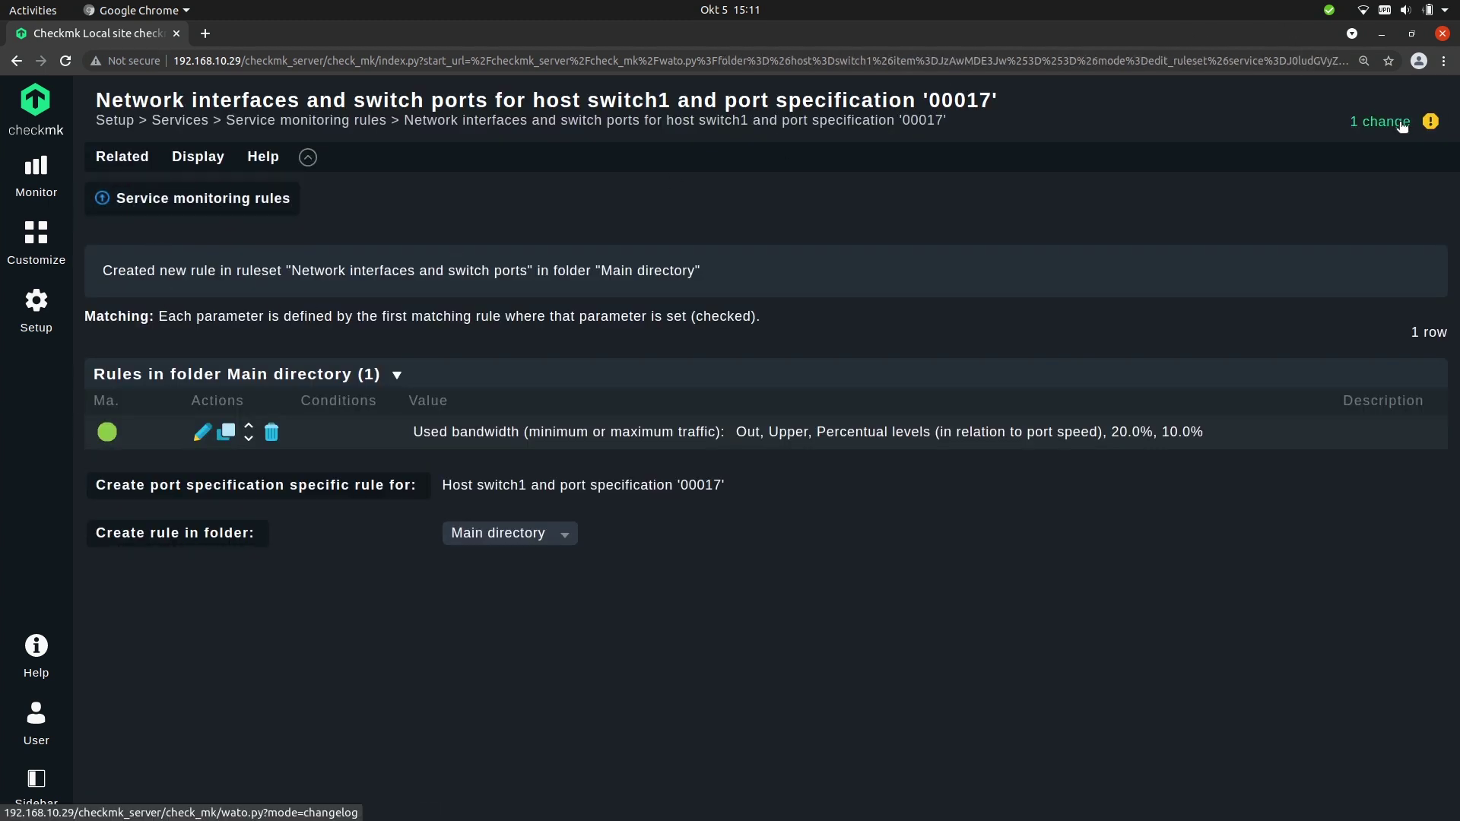
{"action": "left_click", "coordinate": [1378, 116]}
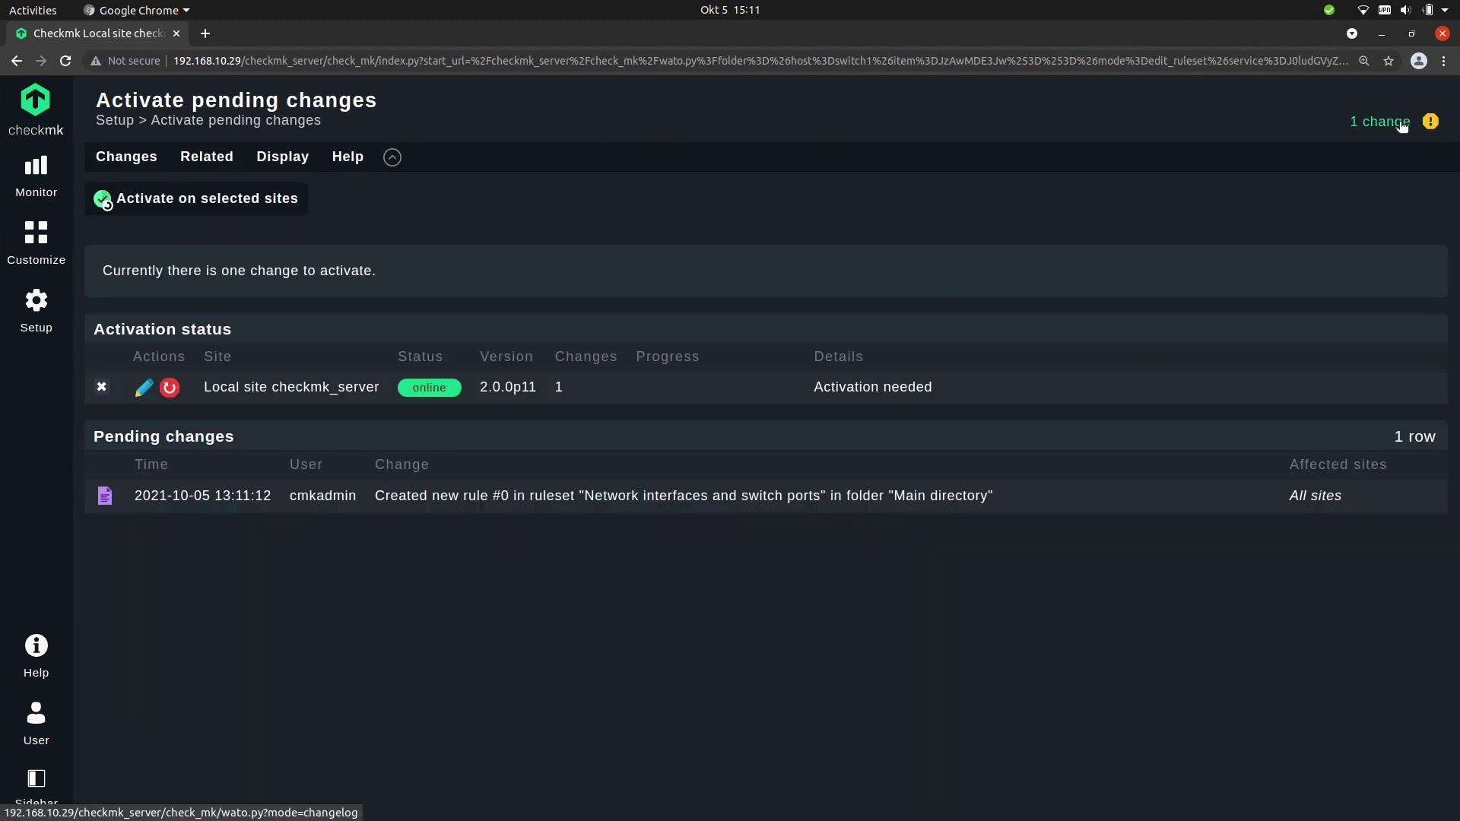
{"action": "left_click", "coordinate": [253, 199]}
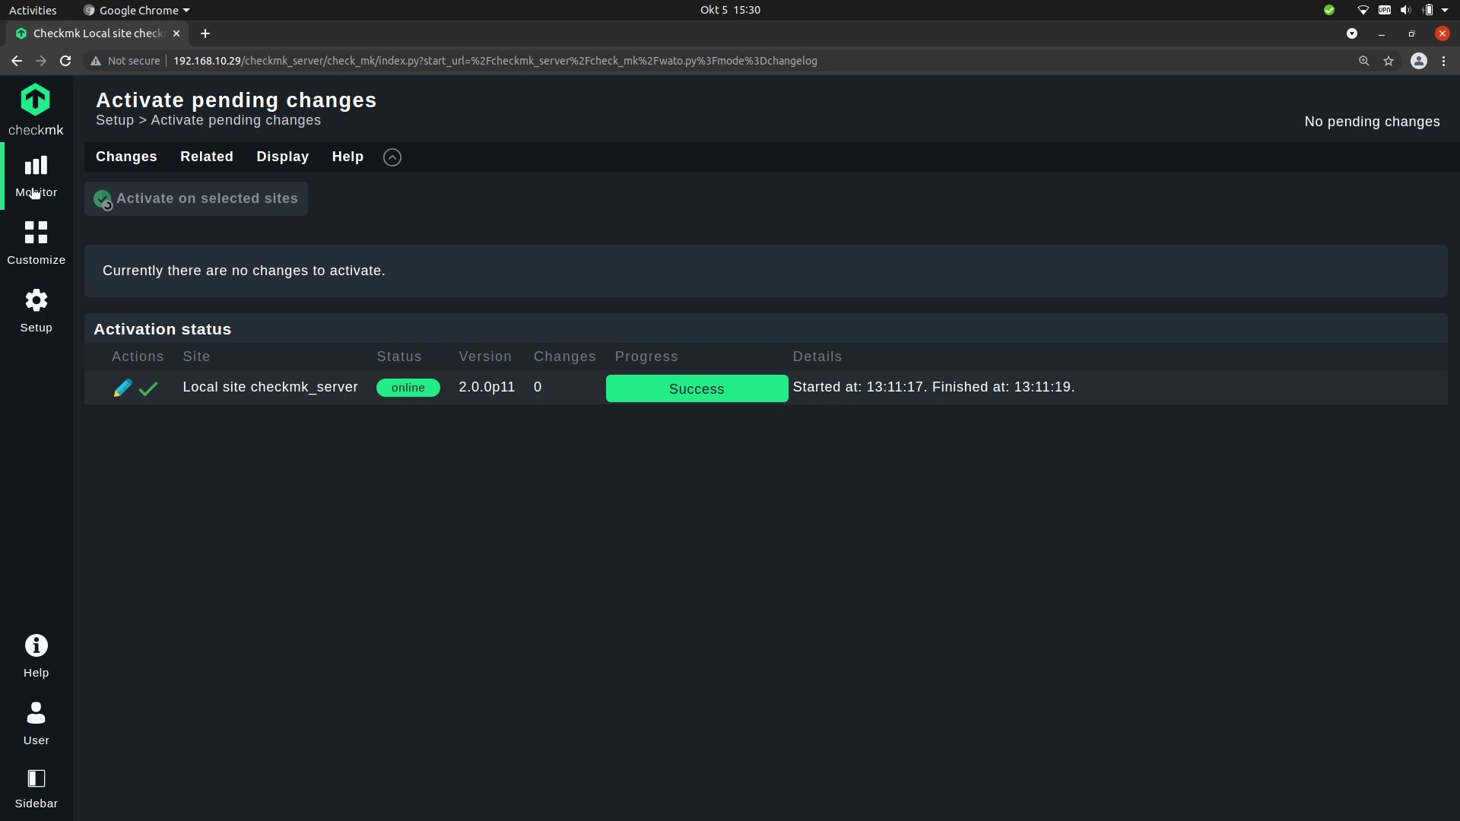
- Open the interface rule set for switch1's Interface 00018 via All hosts
{"action": "left_click", "coordinate": [38, 178]}
{"action": "left_click", "coordinate": [171, 308]}
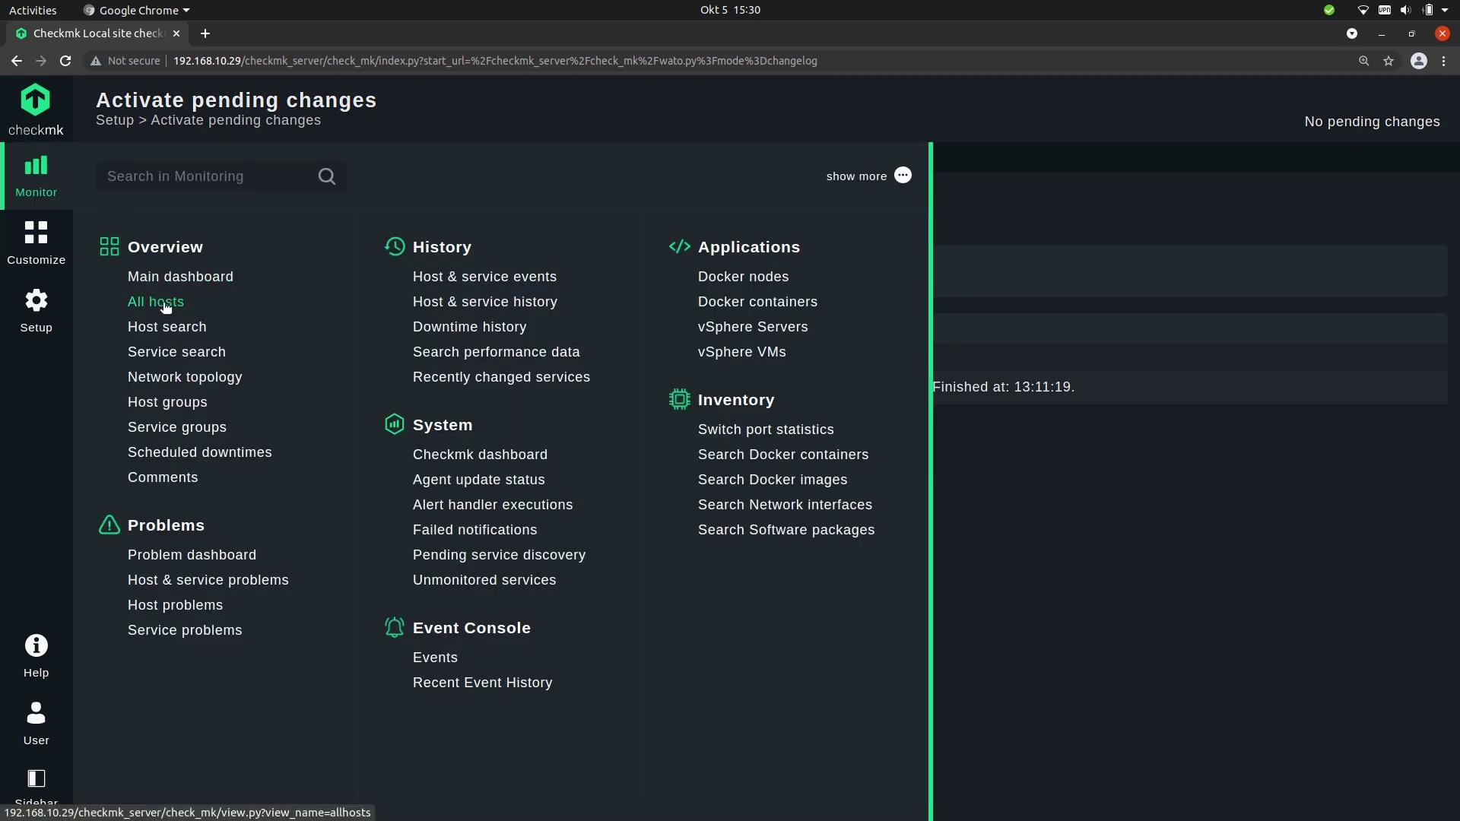
{"action": "left_click", "coordinate": [687, 330]}
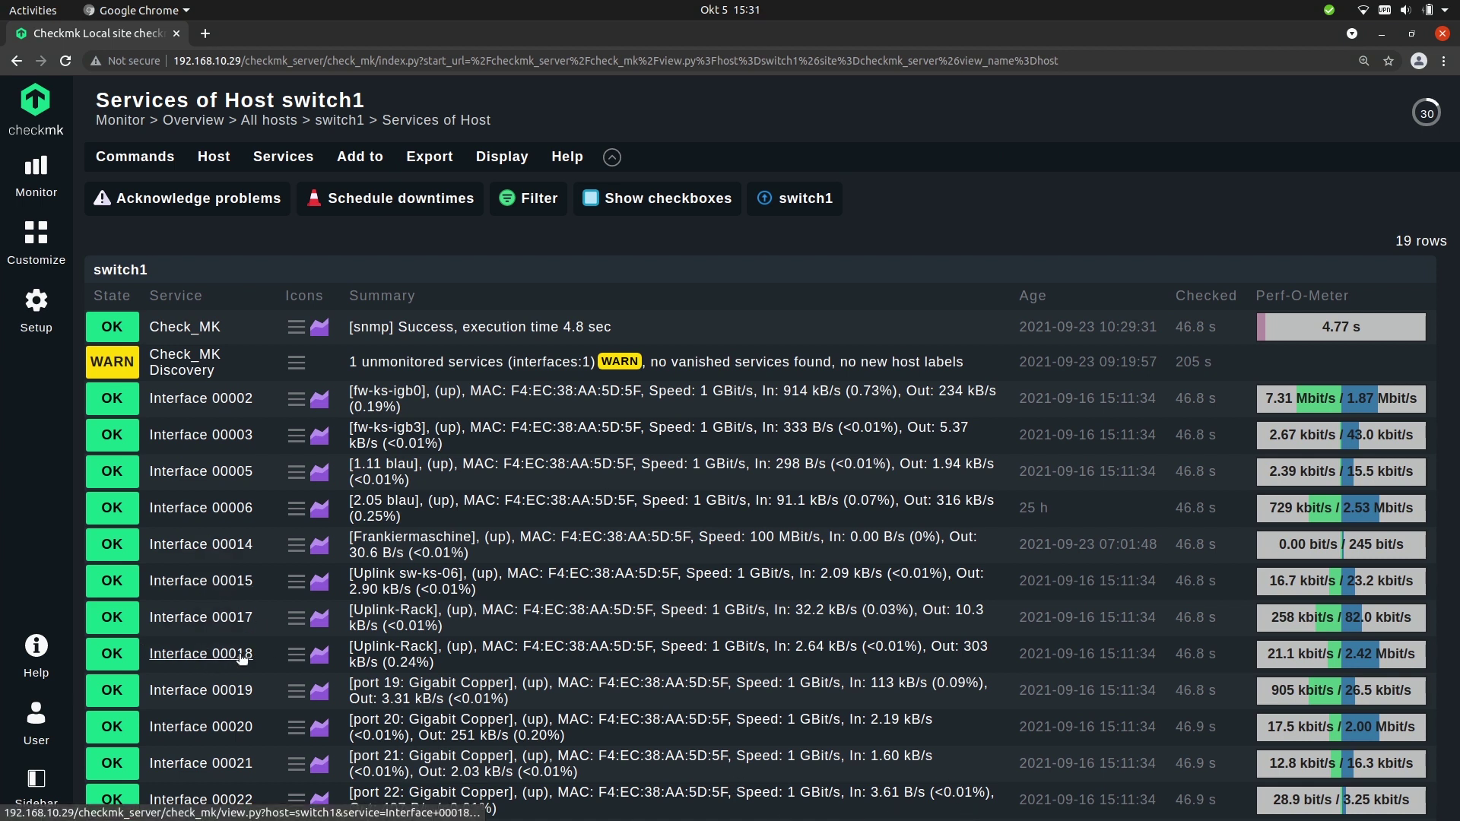
{"action": "left_click", "coordinate": [299, 657]}
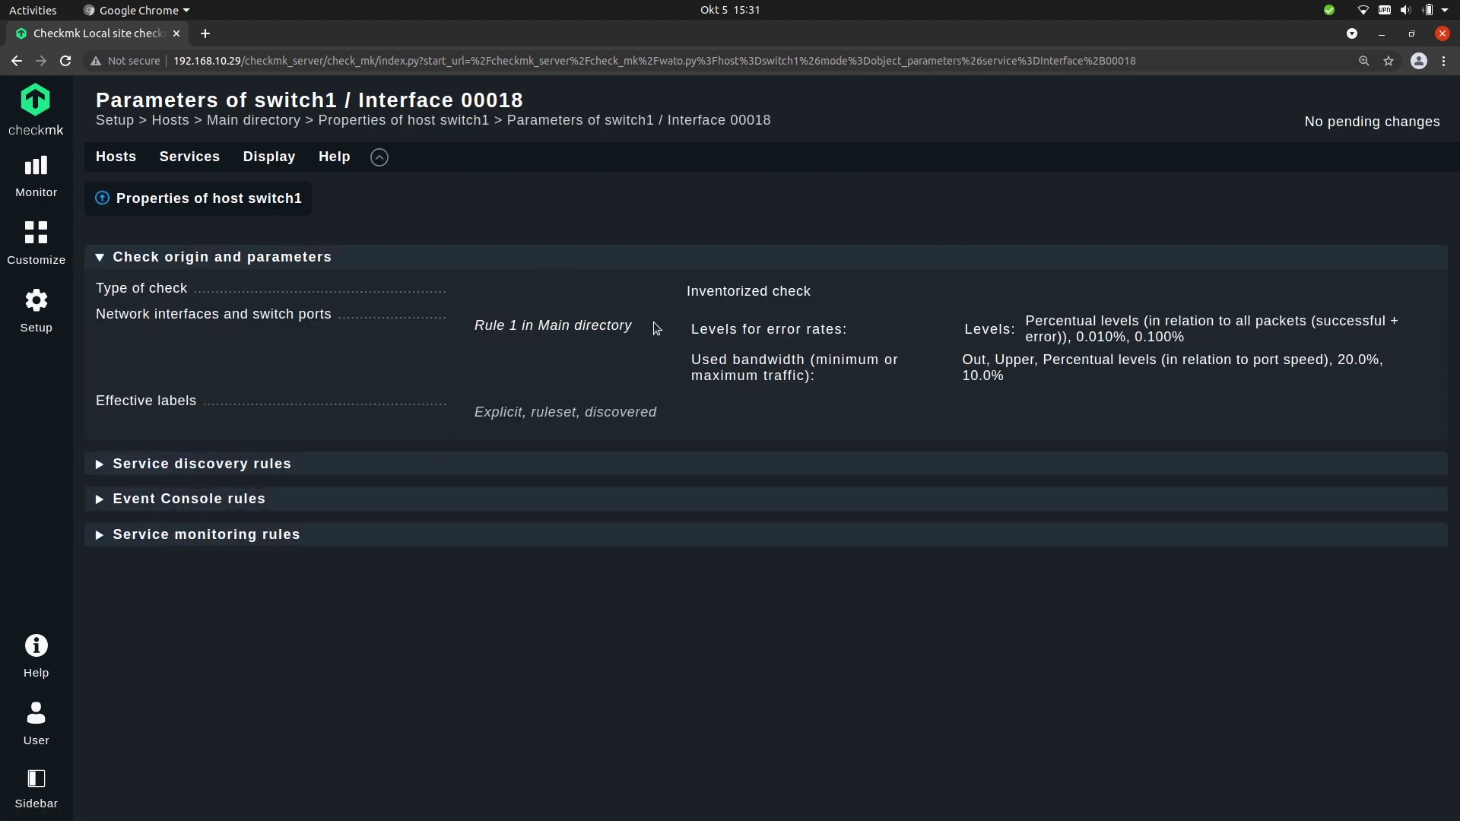
{"action": "left_click", "coordinate": [101, 316]}
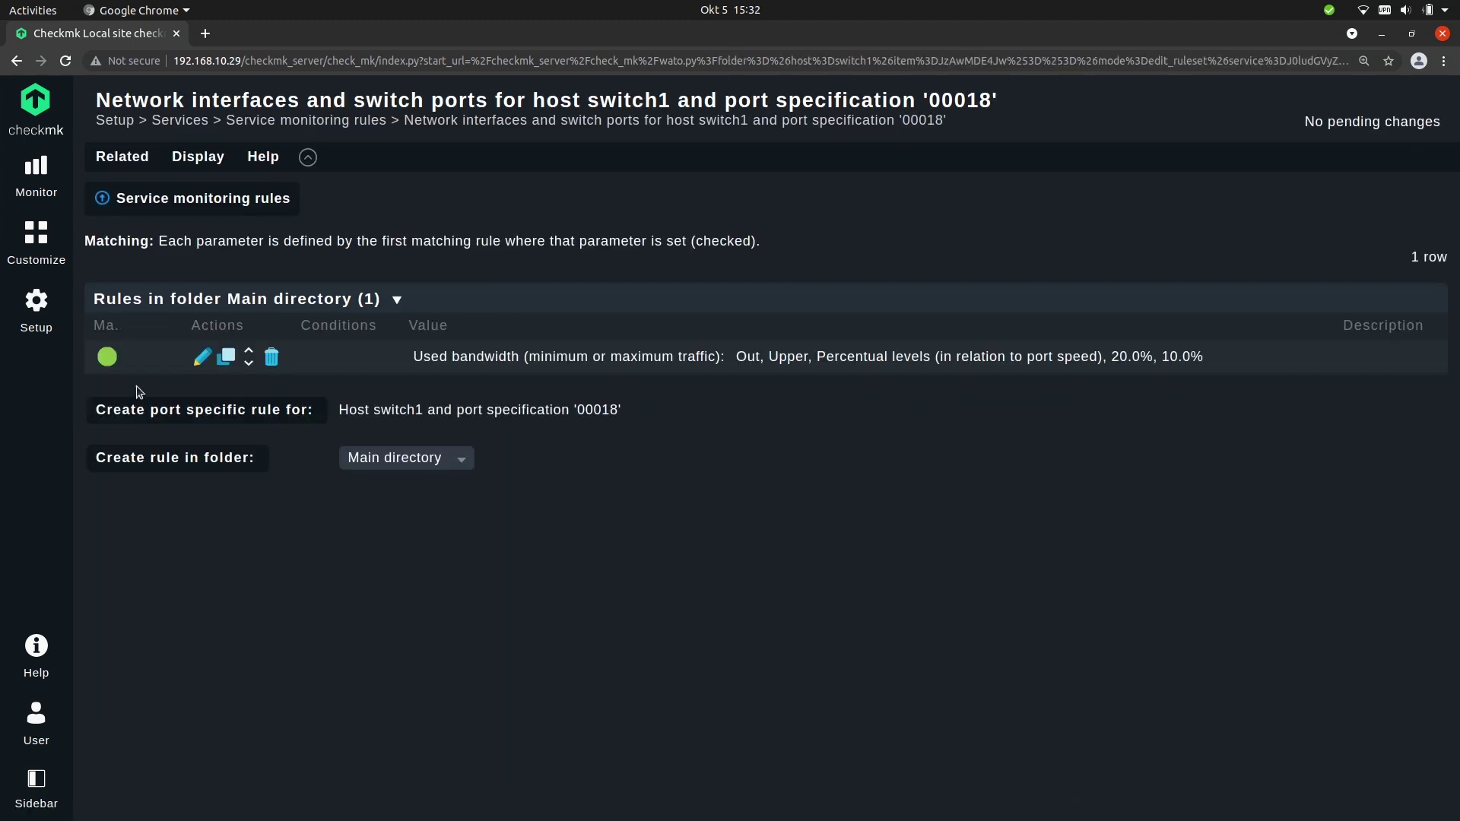
- Create a new rule for port 00018 and look over its conditions
{"action": "left_click", "coordinate": [150, 411]}
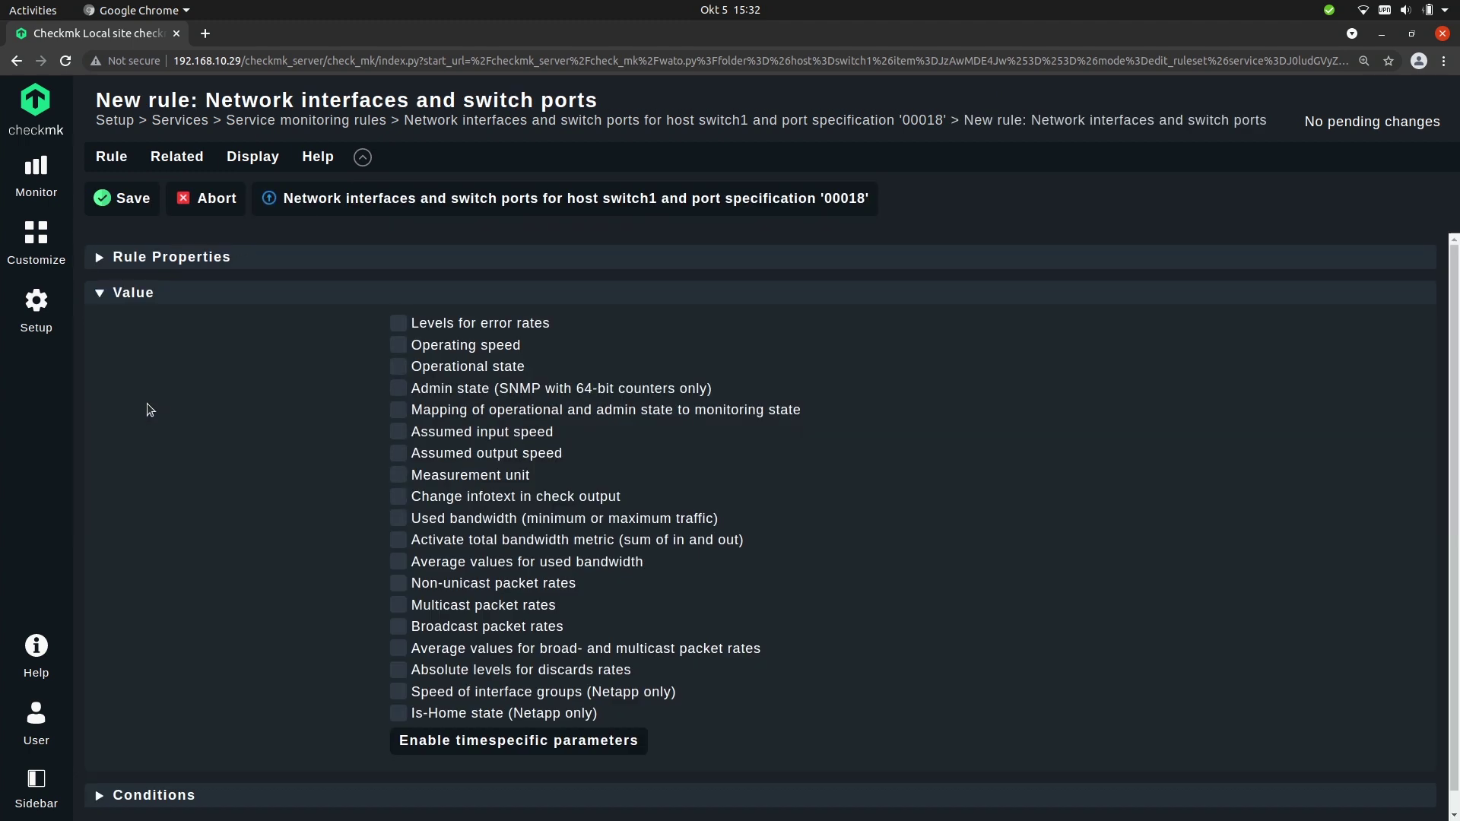
{"action": "left_click", "coordinate": [135, 293]}
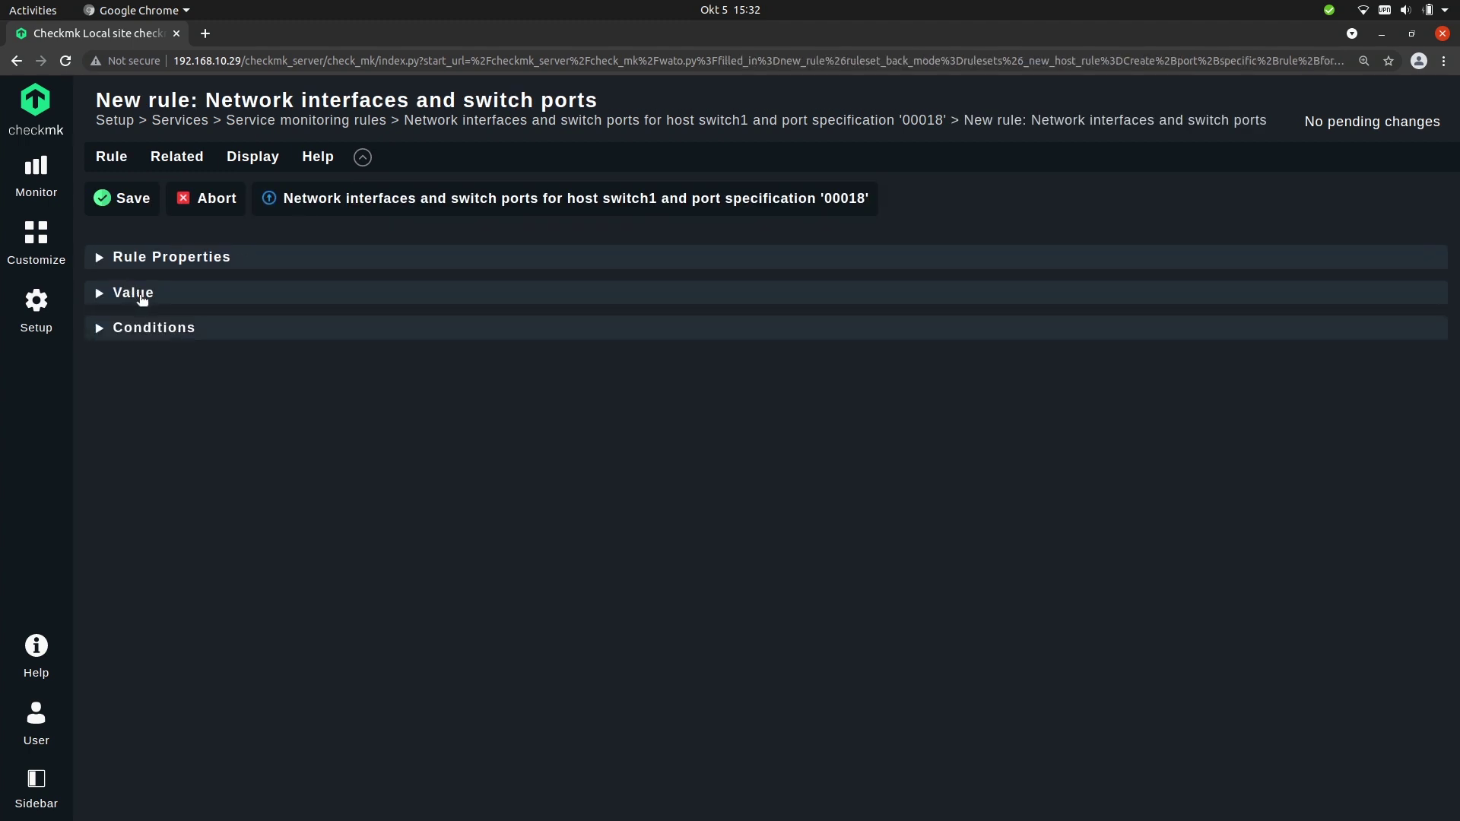
{"action": "left_click", "coordinate": [153, 328]}
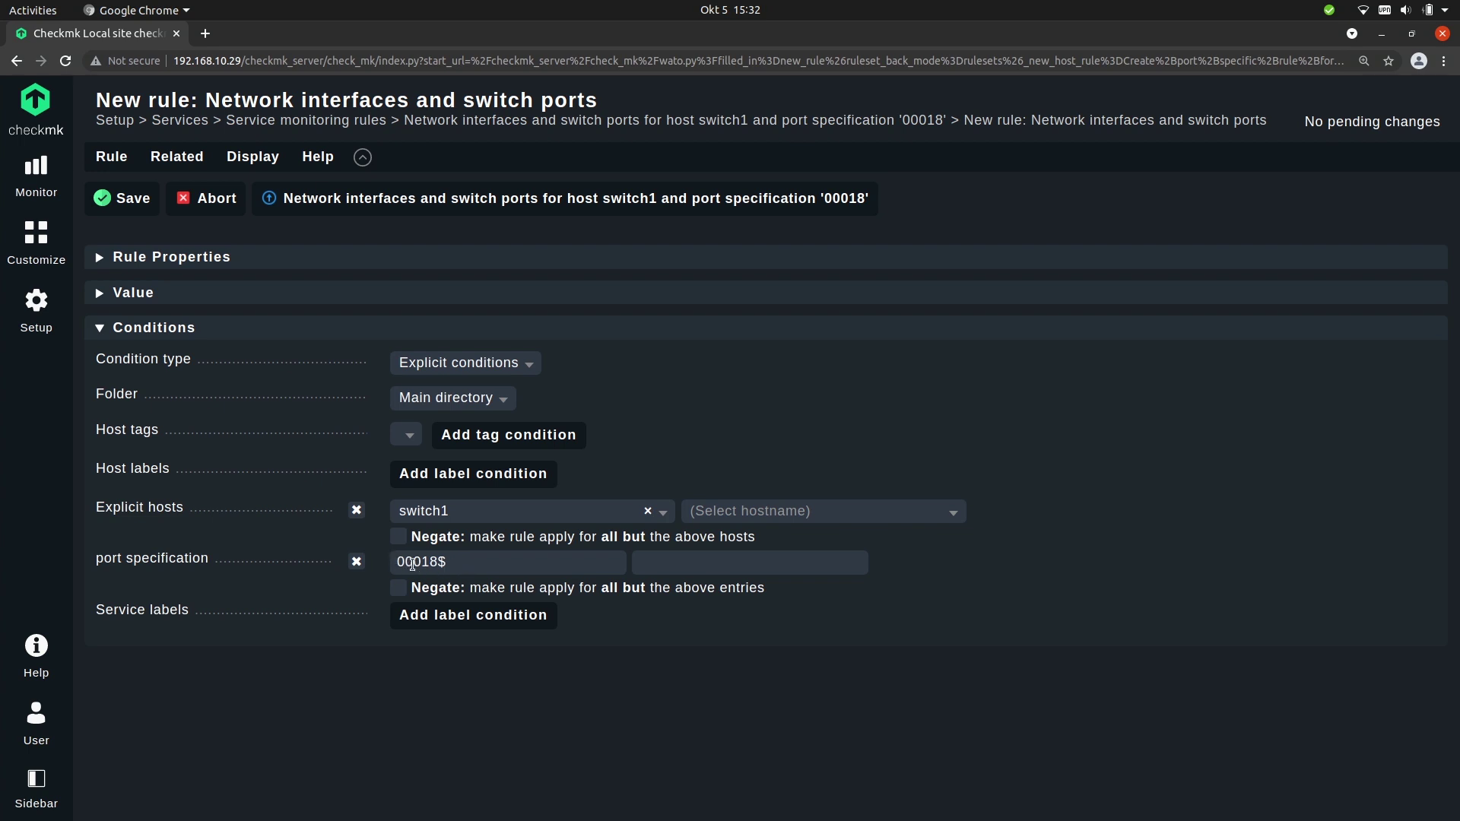
{"action": "left_click", "coordinate": [153, 328]}
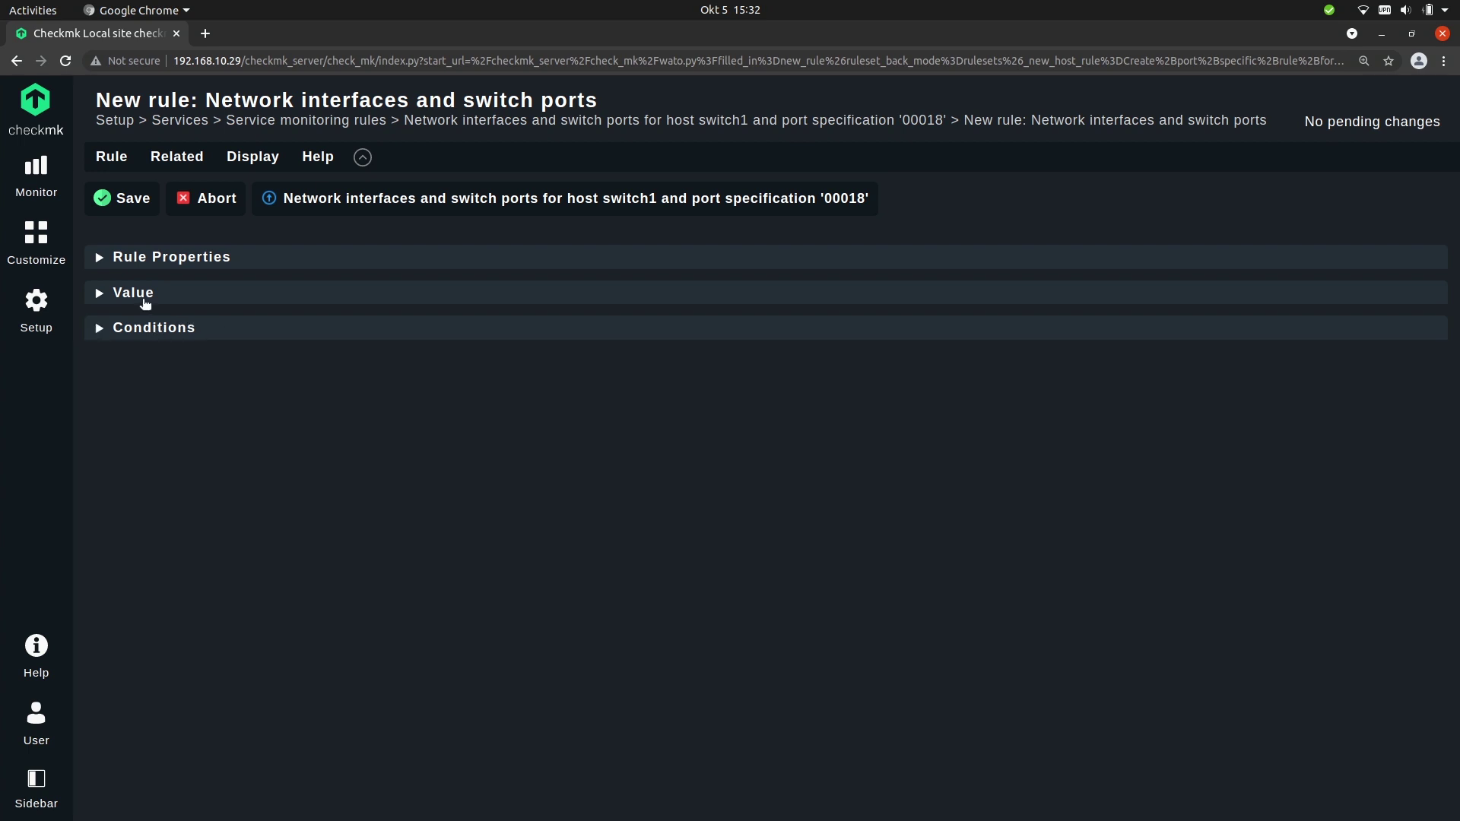
{"action": "left_click", "coordinate": [144, 303]}
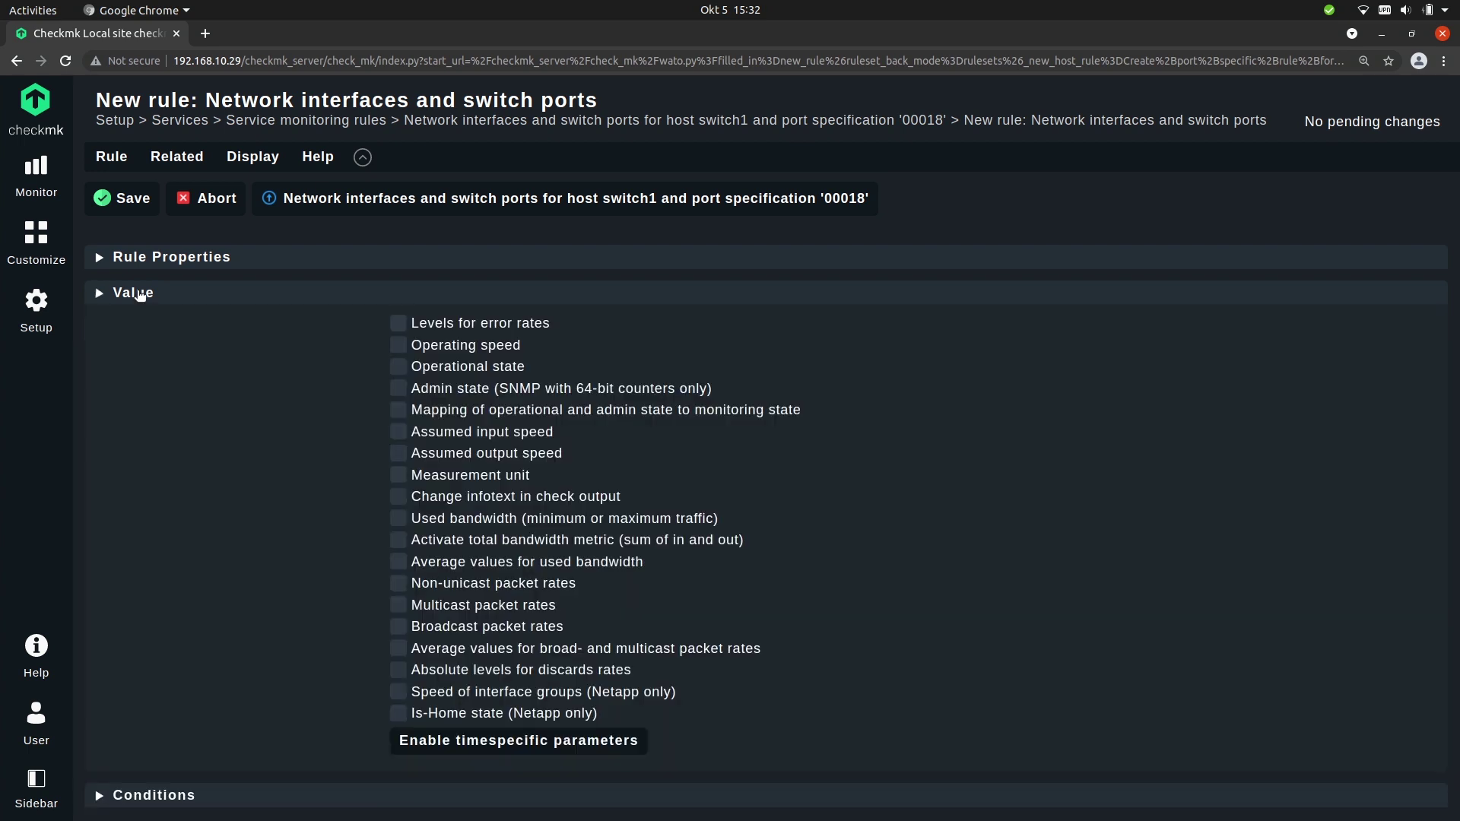
- Enable Used bandwidth levels on Out traffic with warning 80% and critical 90%
{"action": "left_click", "coordinate": [398, 518]}
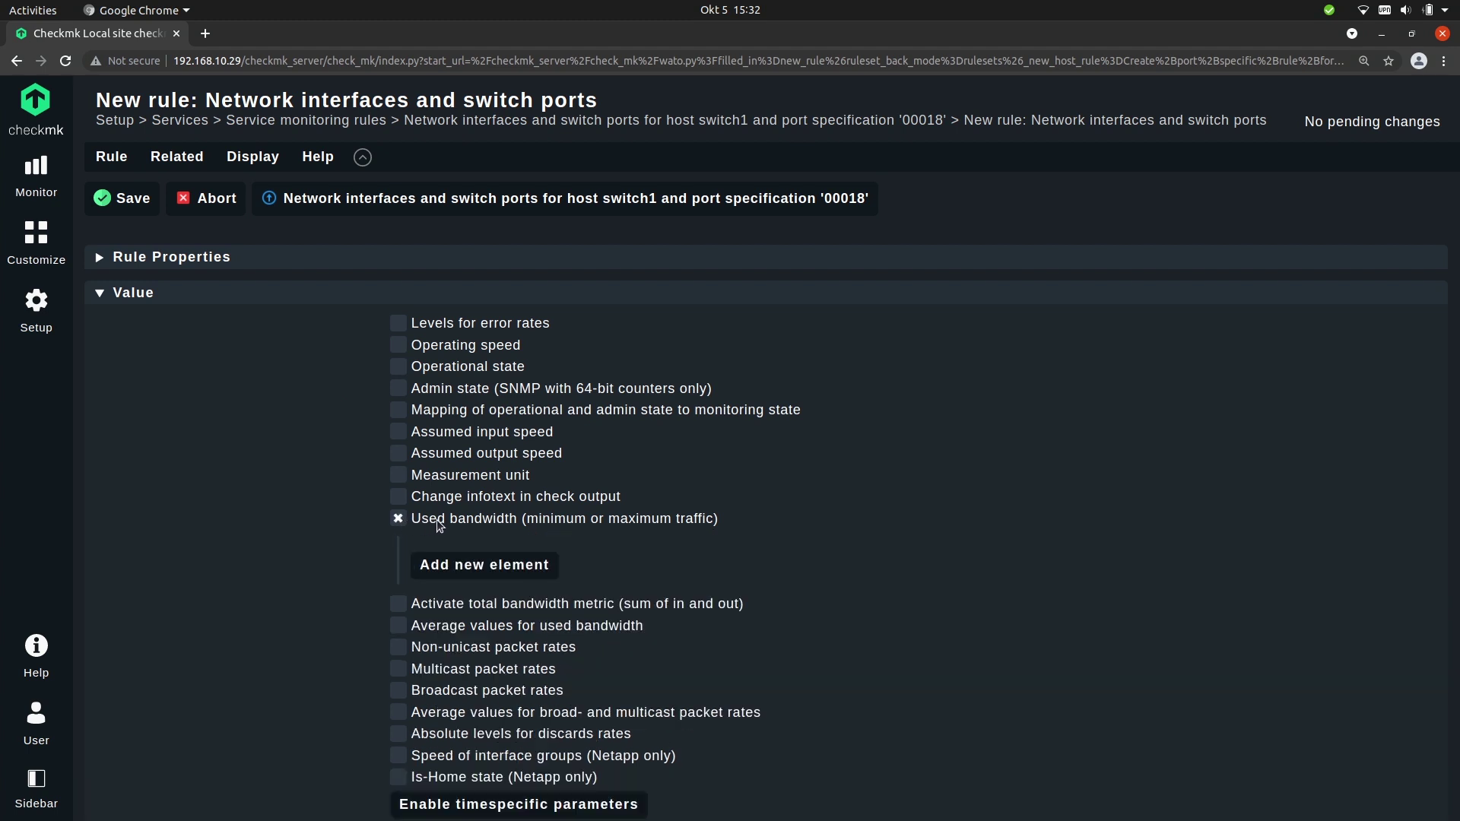
{"action": "left_click", "coordinate": [490, 565]}
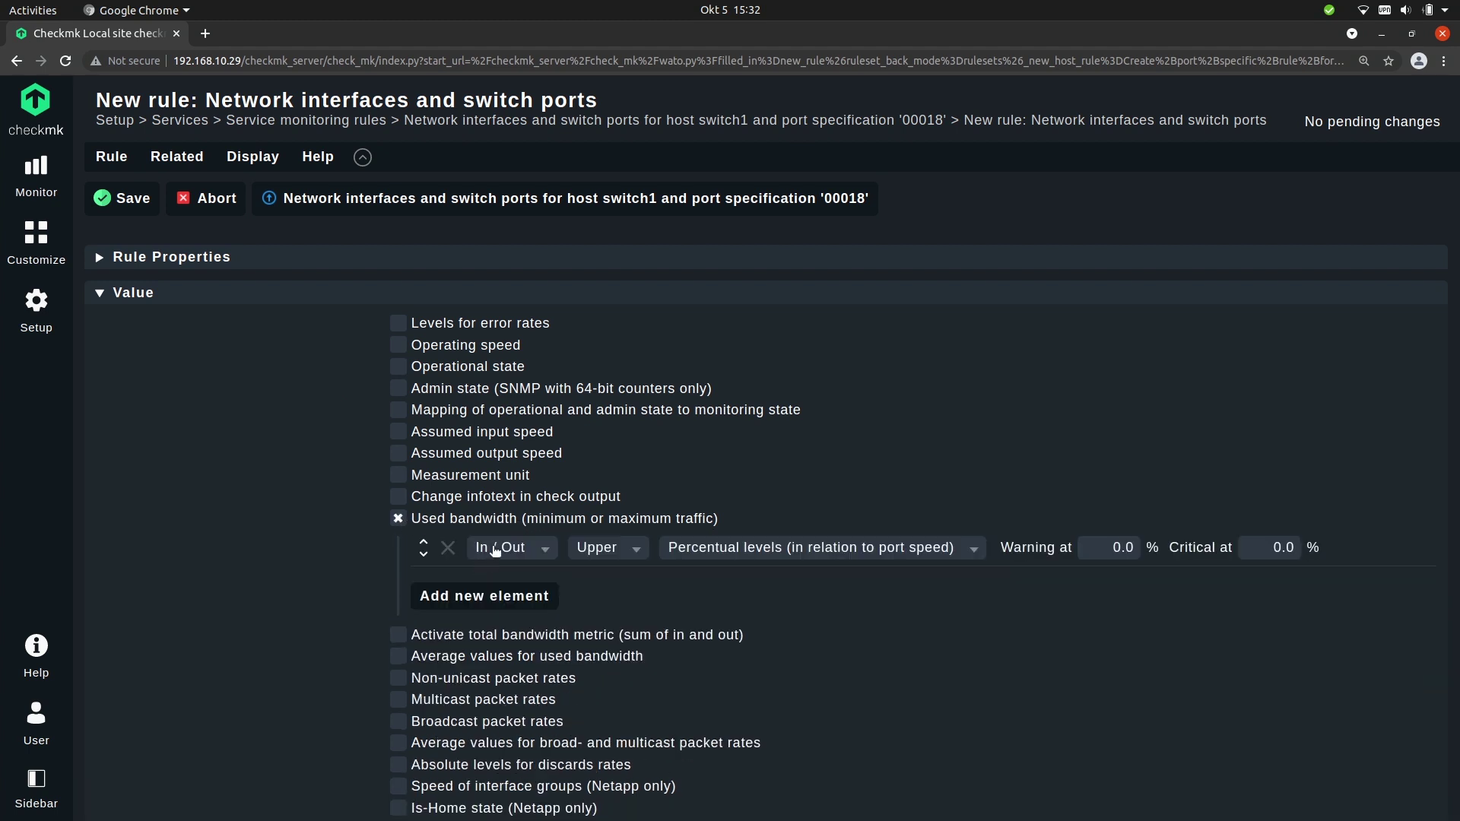
{"action": "left_click", "coordinate": [533, 556]}
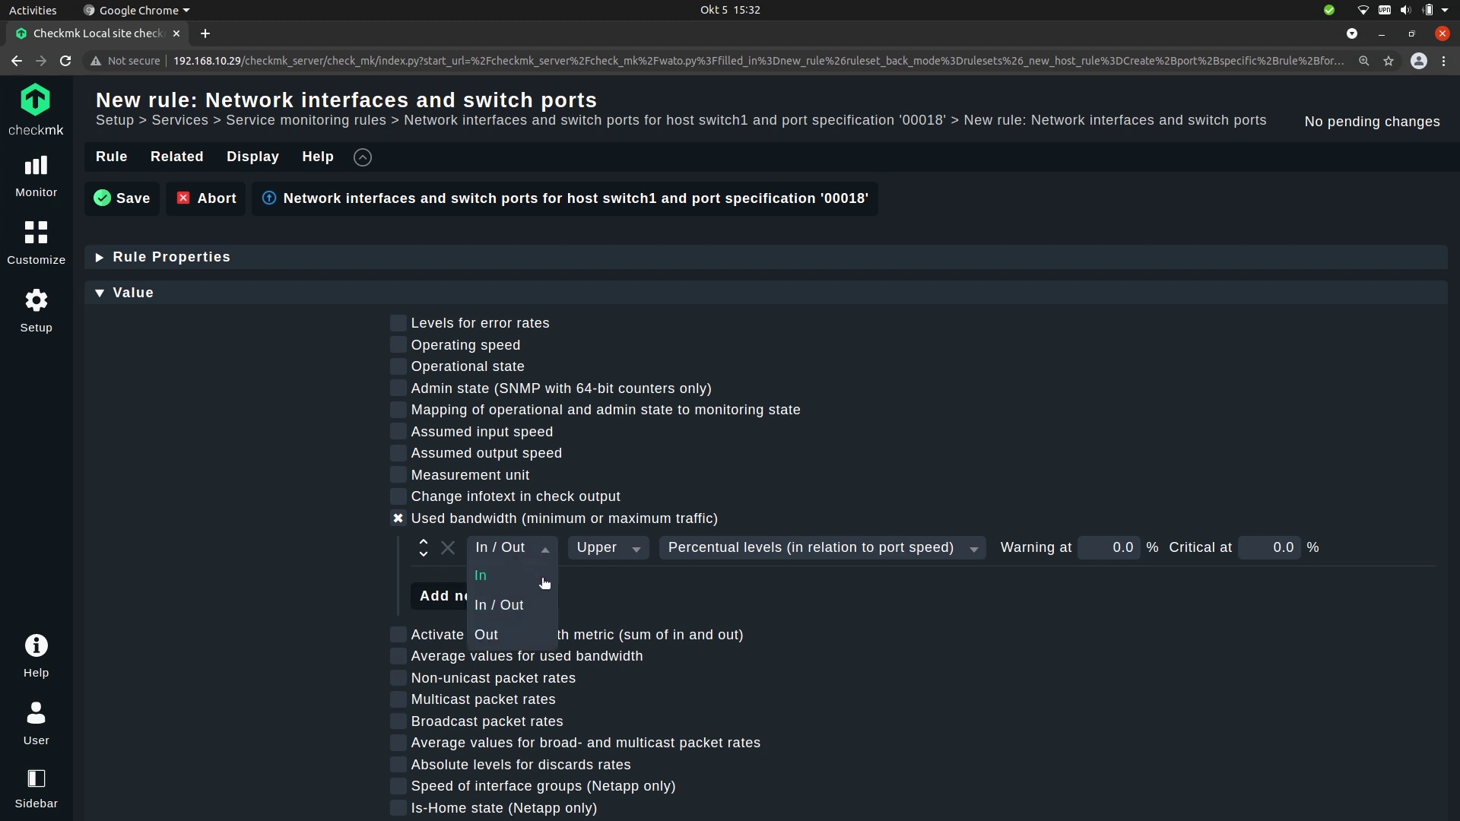
{"action": "left_click", "coordinate": [506, 634]}
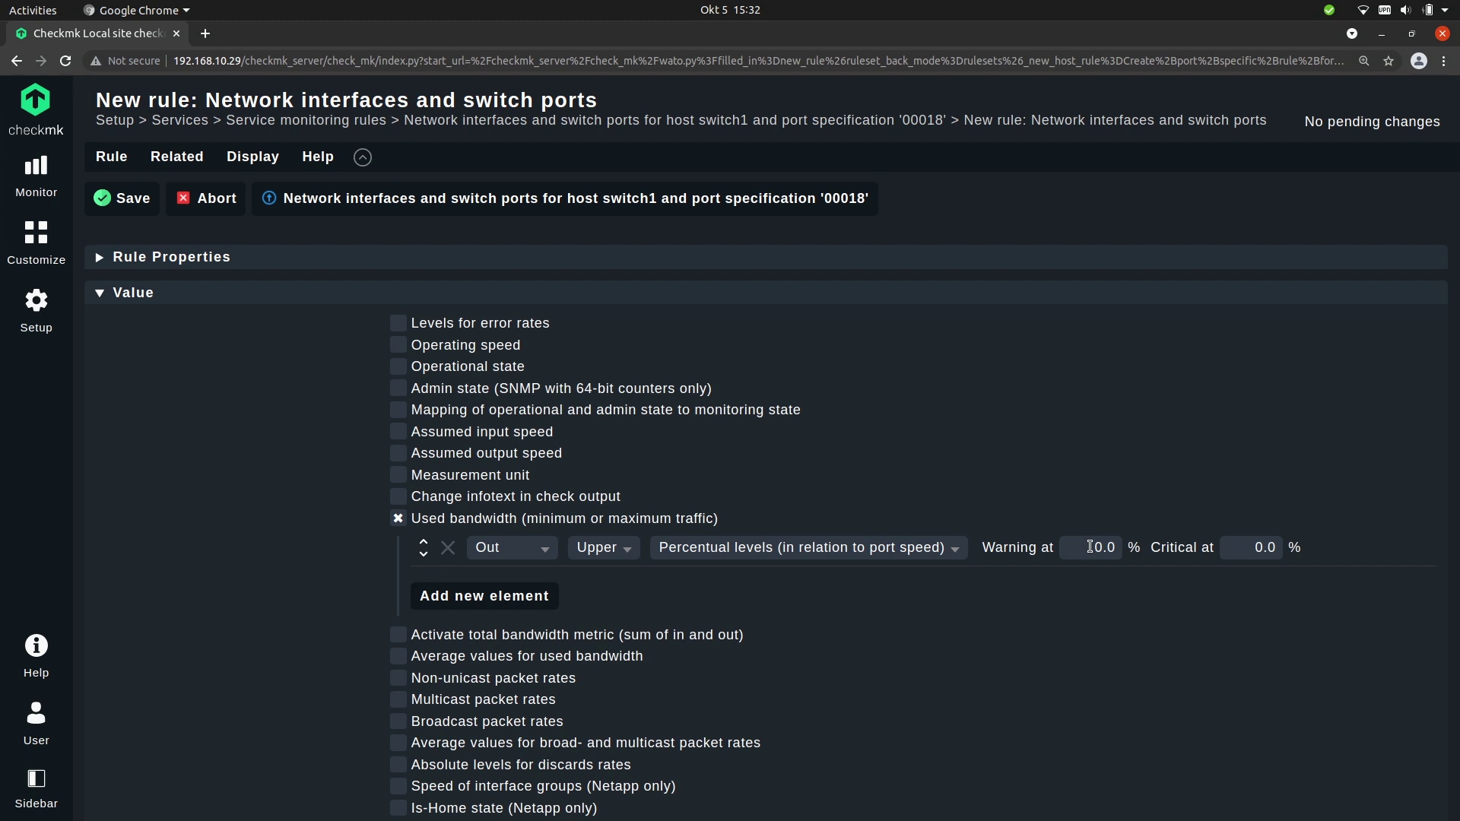
{"action": "left_click_drag", "start_coordinate": [1090, 547], "coordinate": [1110, 548]}
{"action": "type", "text": "80"}
{"action": "left_click_drag", "start_coordinate": [1247, 547], "coordinate": [1258, 547]}
- Save the switch1 port 00018 rule (80%/90%) and move it above the general 20%/10% rule
{"action": "left_click", "coordinate": [101, 197]}
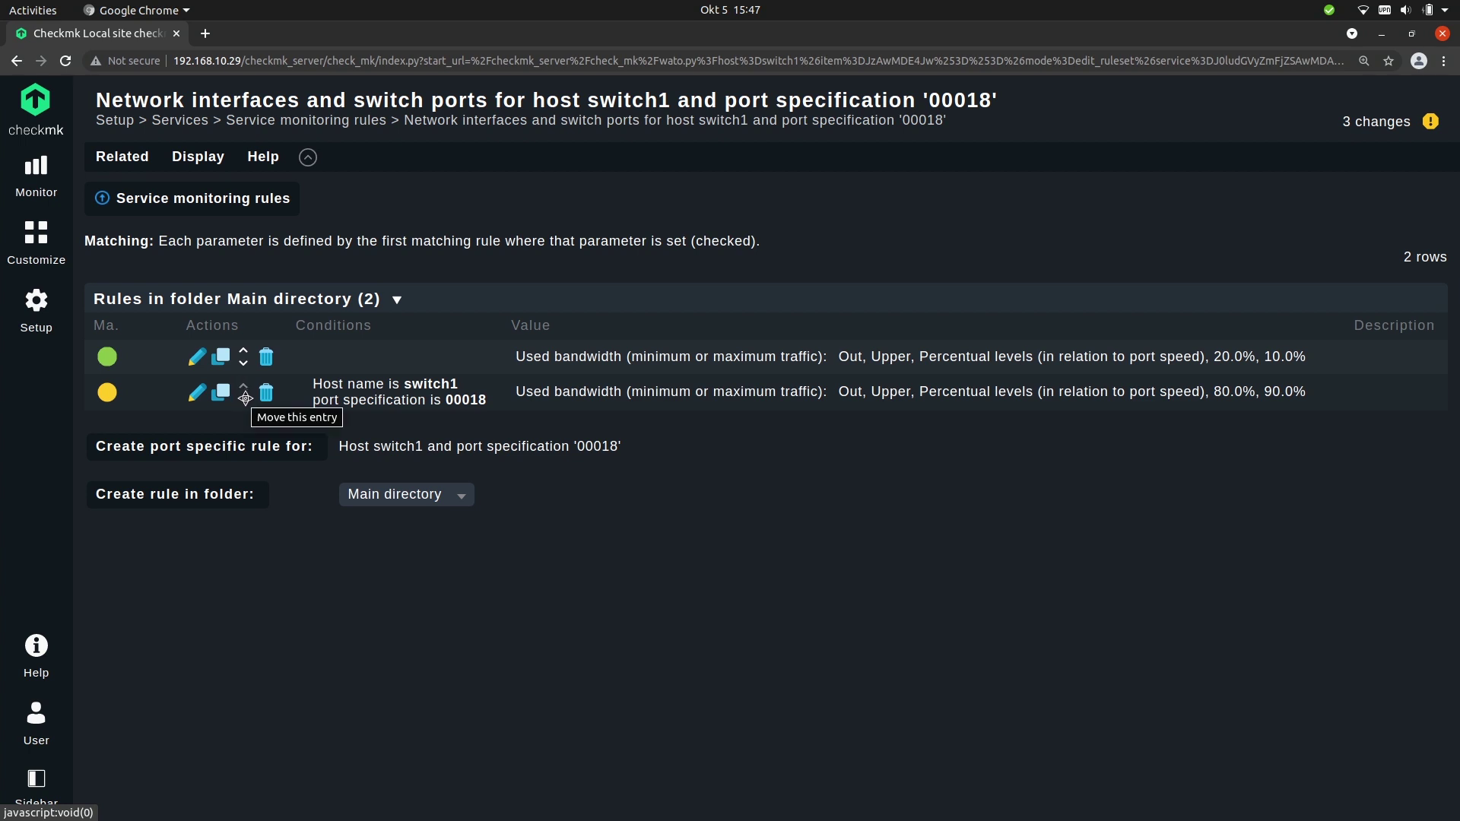
{"action": "left_click_drag", "start_coordinate": [244, 398], "coordinate": [245, 346]}
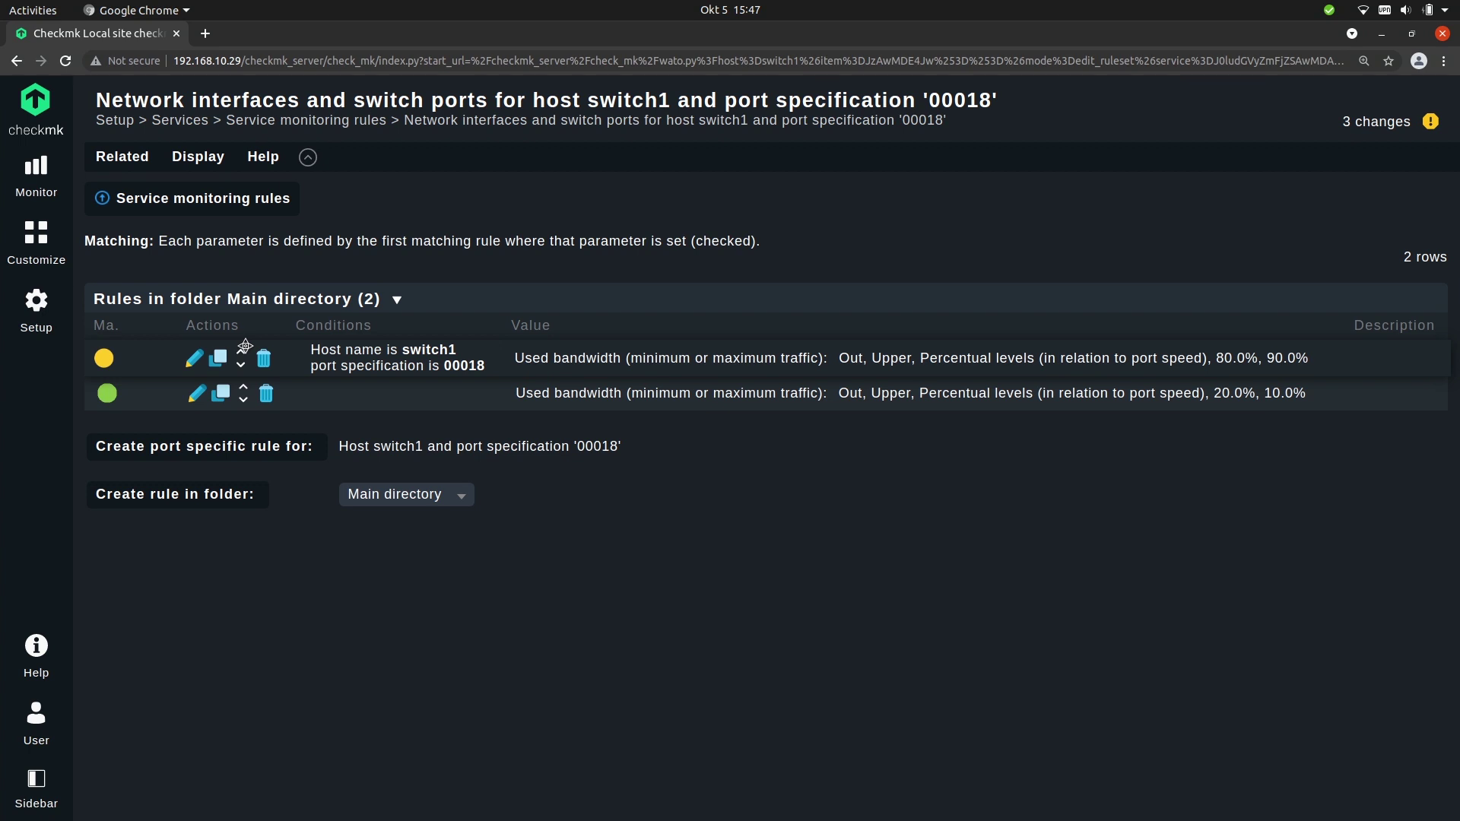
{"action": "left_click_drag", "start_coordinate": [245, 346], "coordinate": [245, 345]}
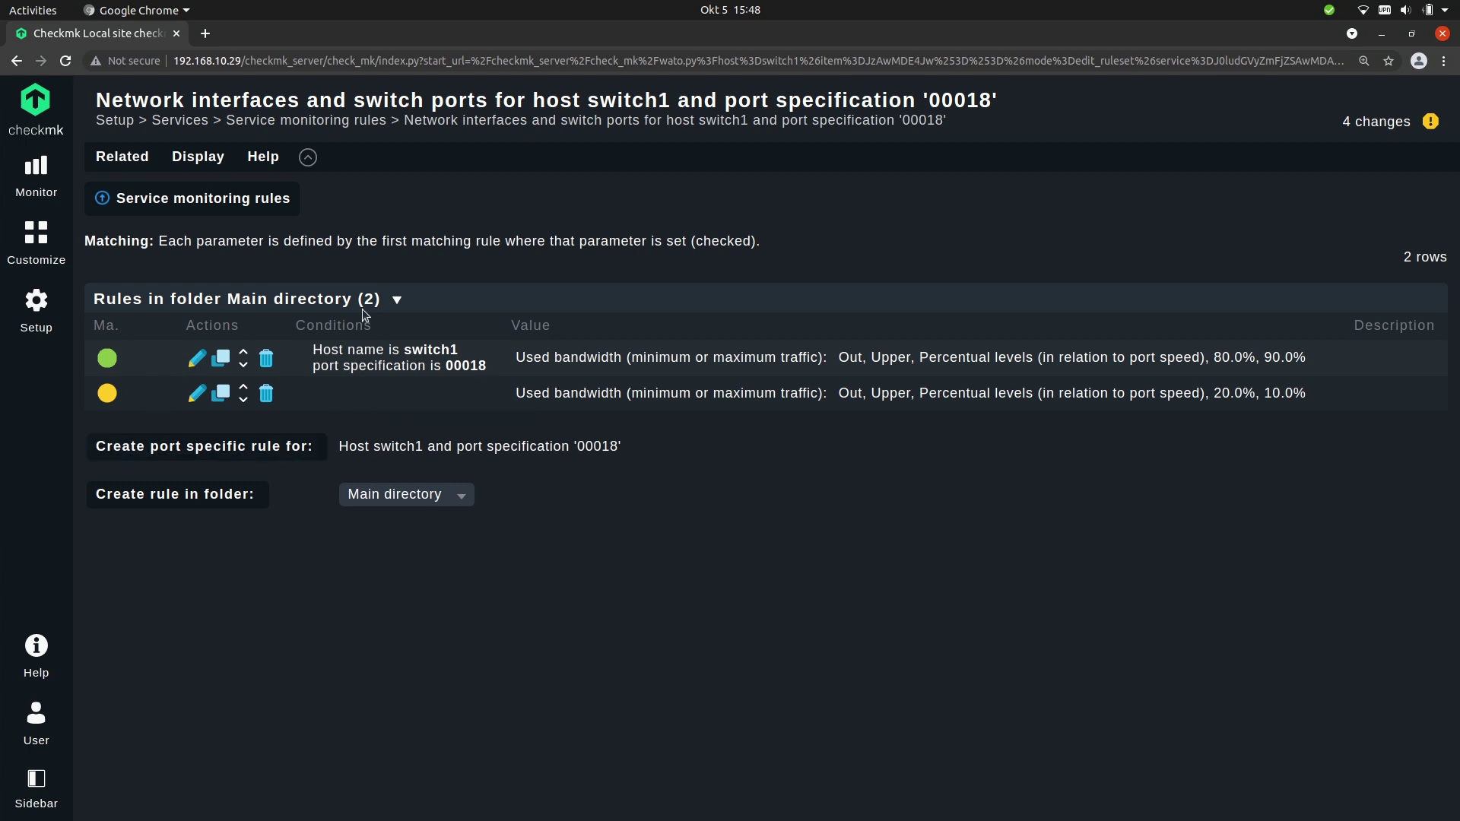
- Activate the 4 pending changes, then open the switch-port rules for switch1 Interface 00005
{"action": "left_click", "coordinate": [1380, 122]}
{"action": "left_click", "coordinate": [206, 202]}
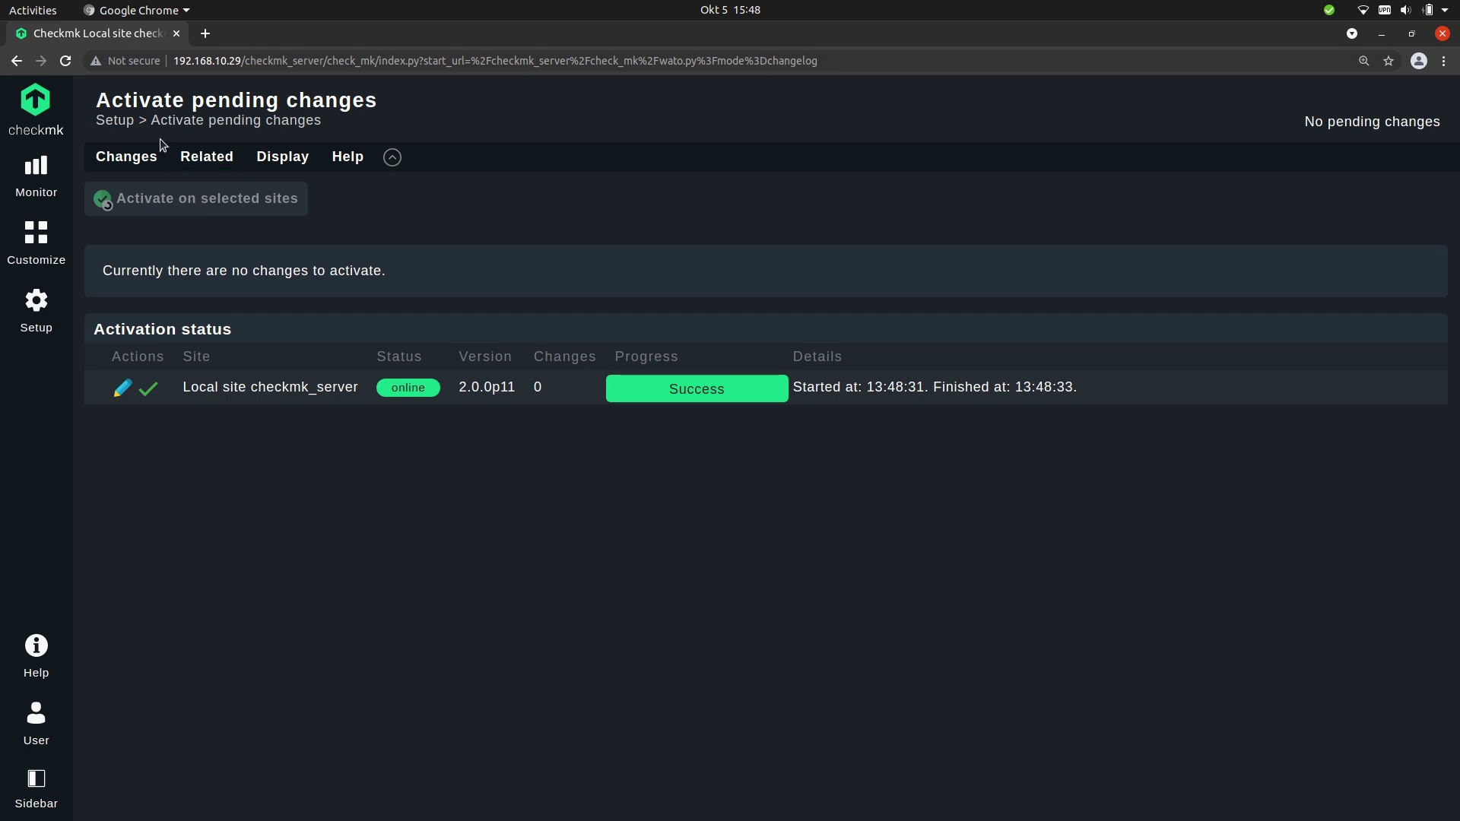
{"action": "left_click", "coordinate": [36, 175]}
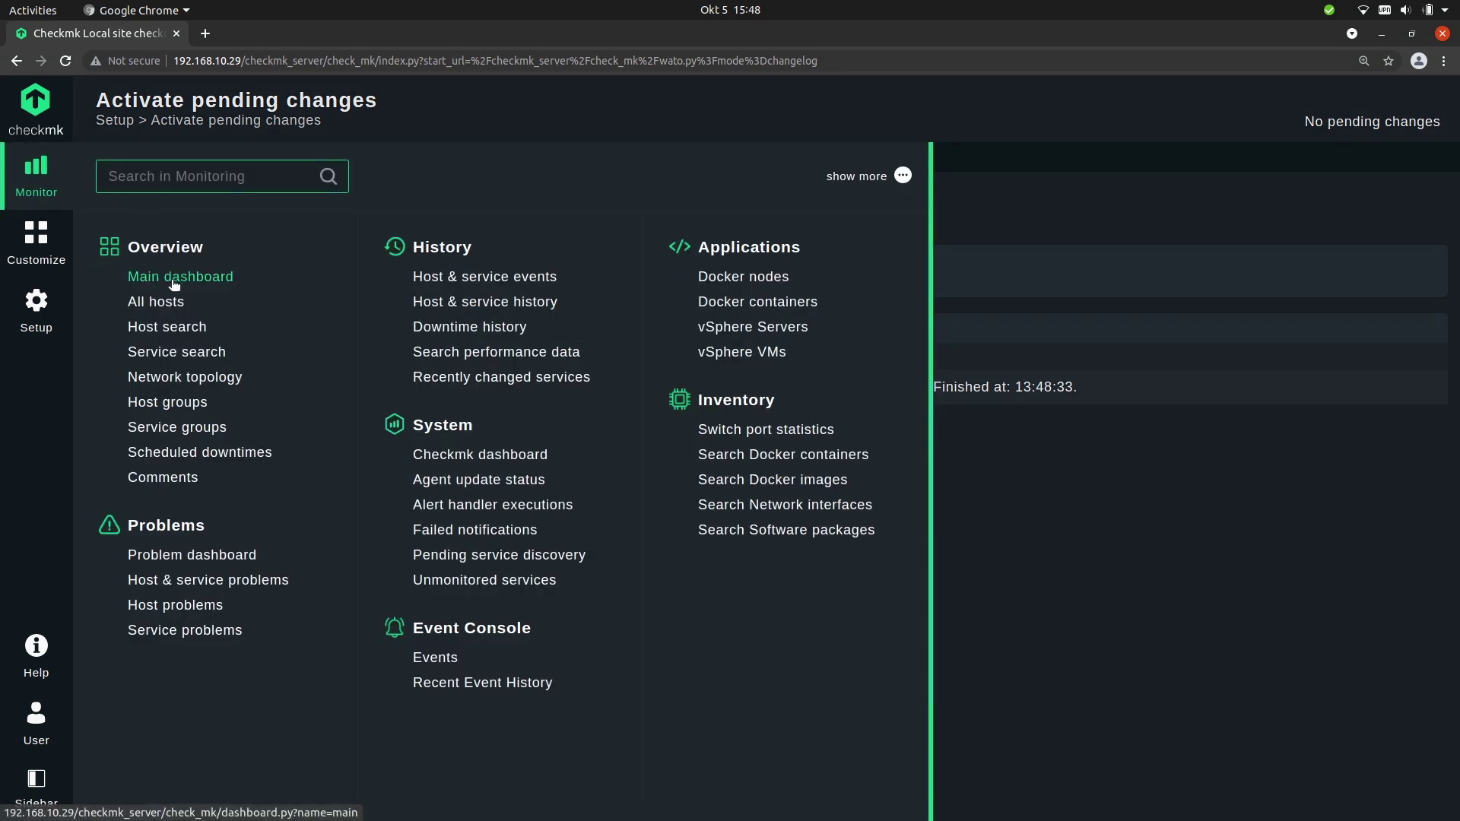
{"action": "left_click", "coordinate": [156, 301]}
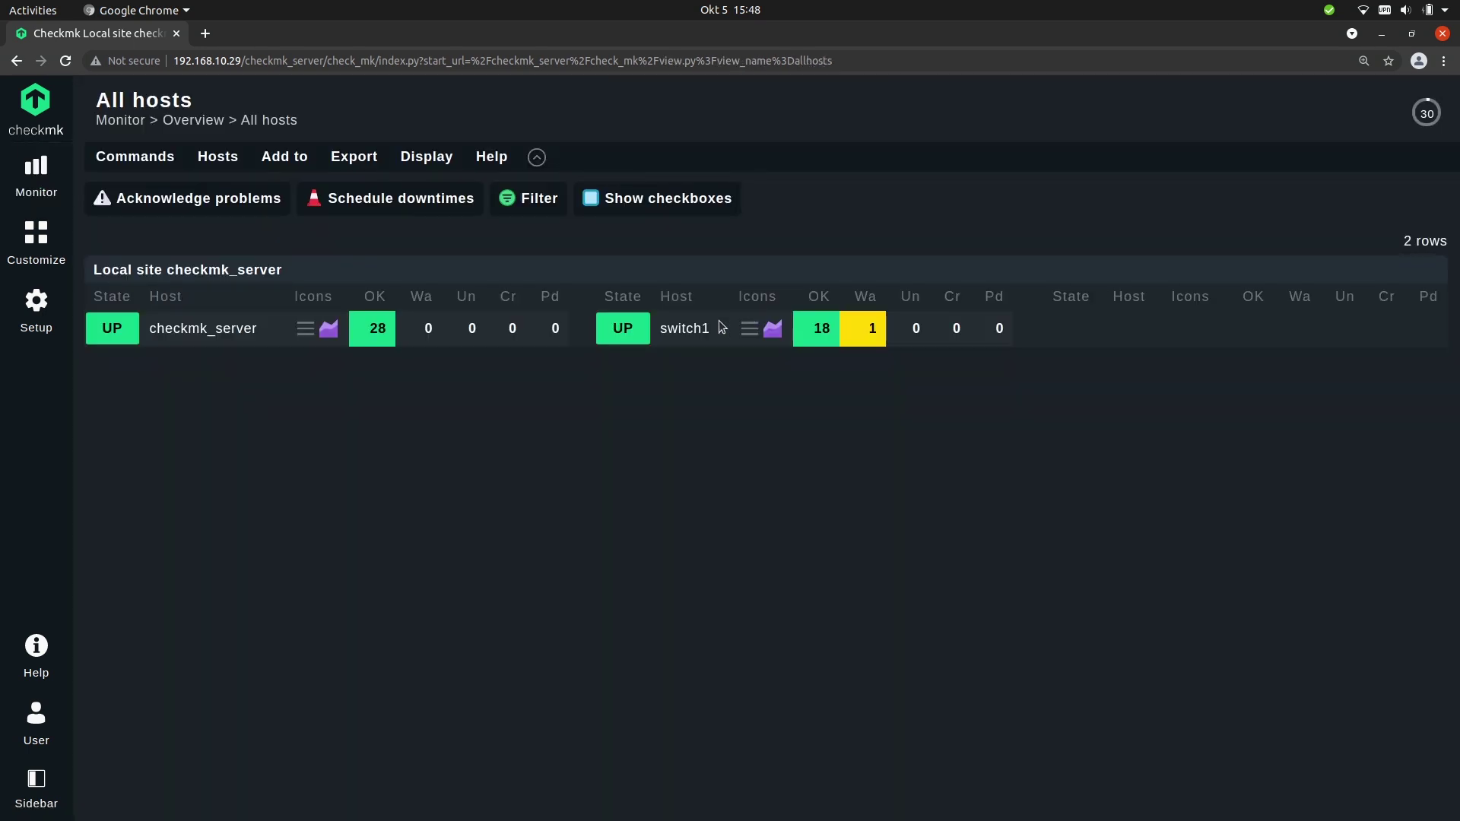
{"action": "left_click", "coordinate": [688, 329]}
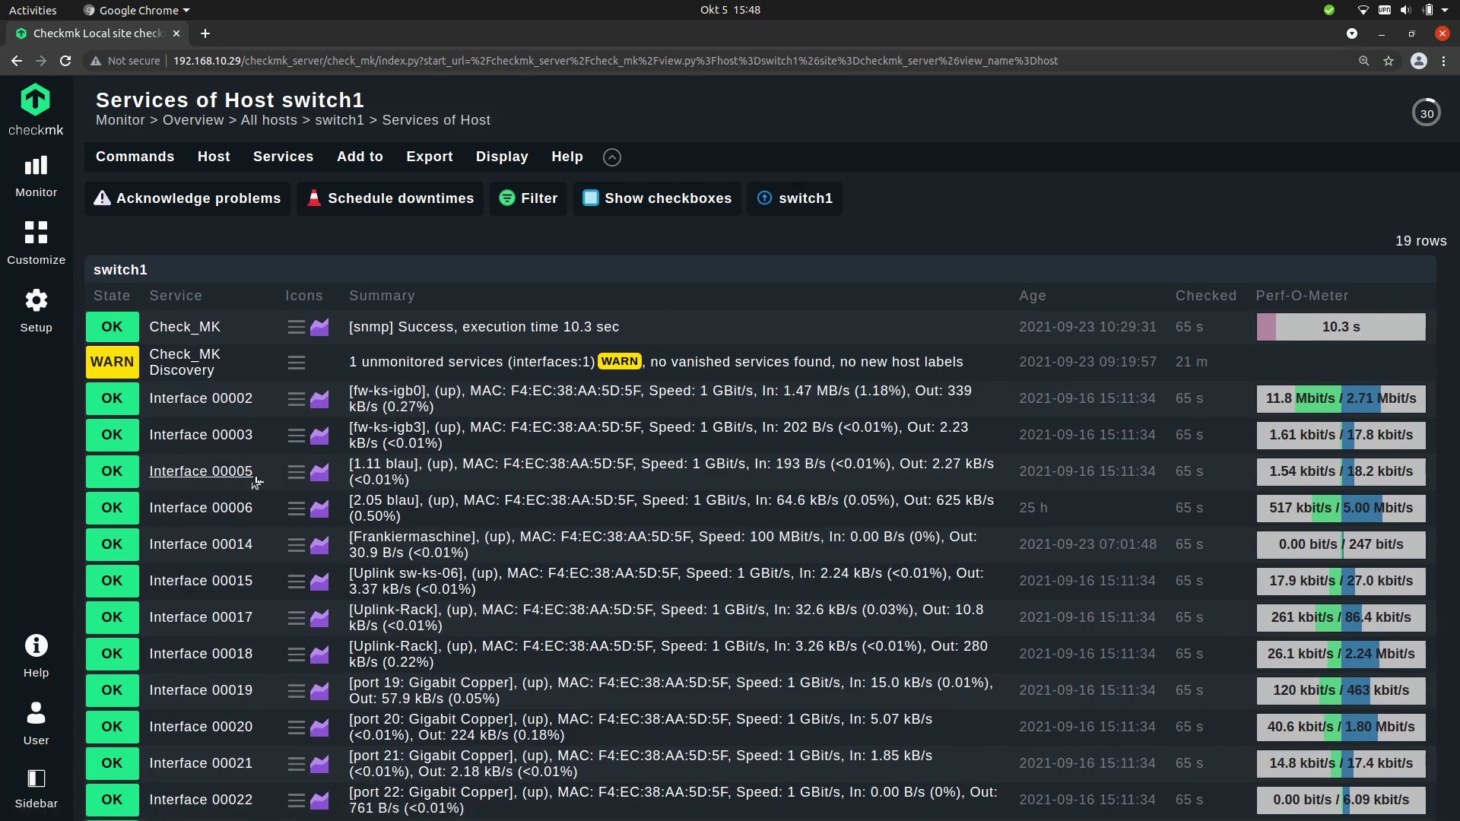
{"action": "left_click", "coordinate": [298, 474]}
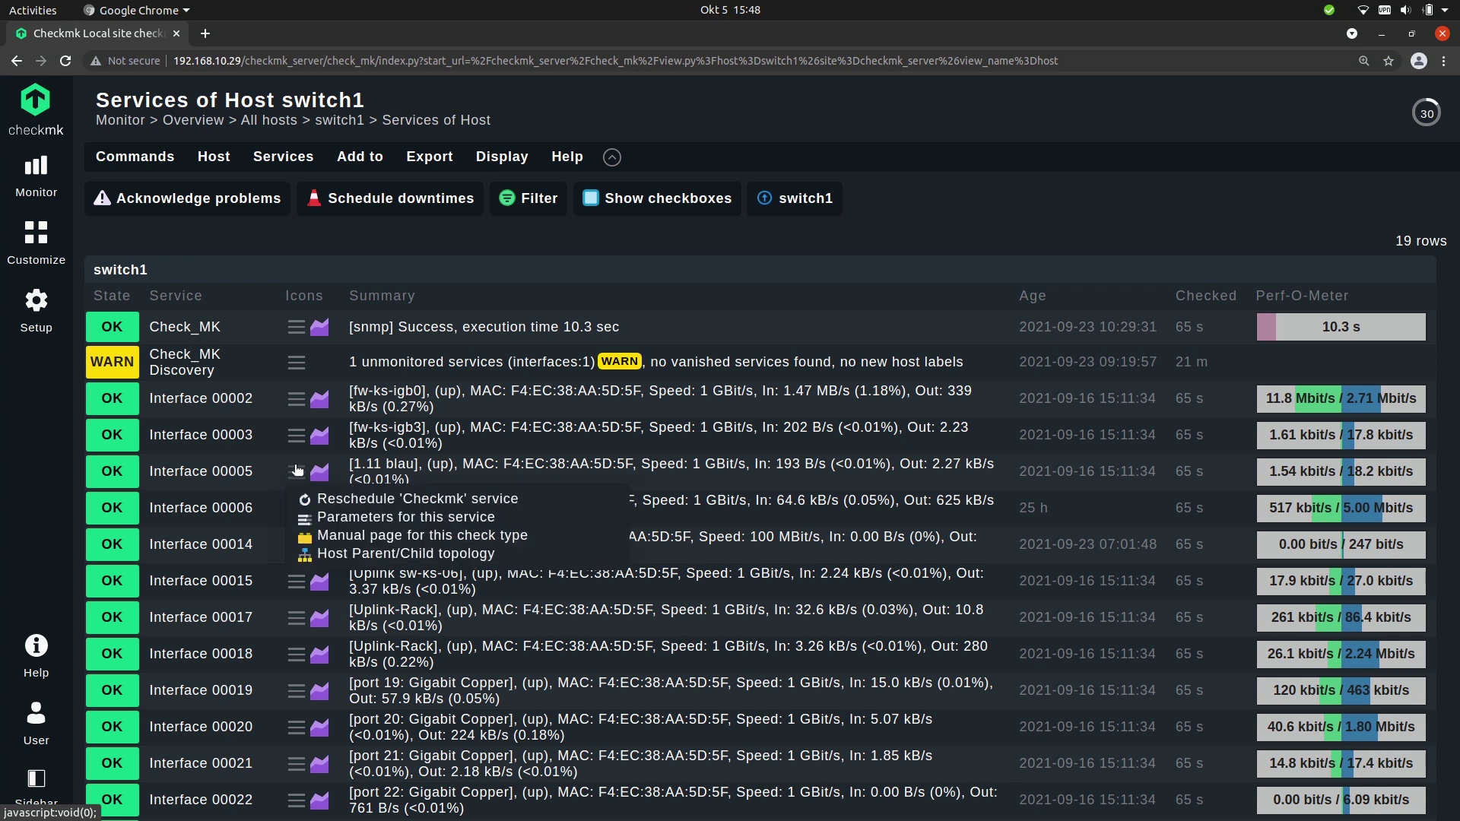
{"action": "left_click", "coordinate": [352, 519]}
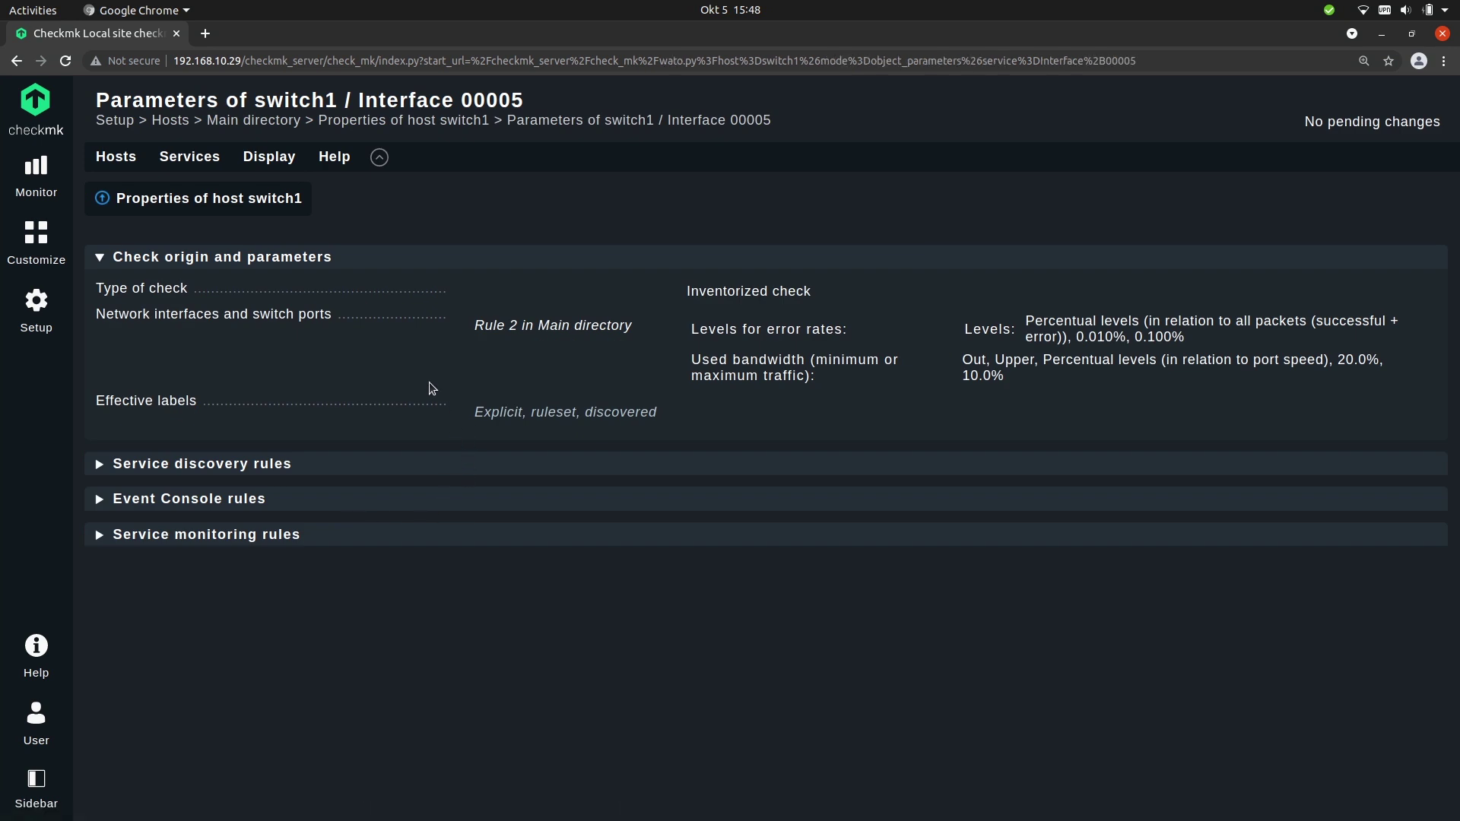
{"action": "left_click", "coordinate": [133, 316]}
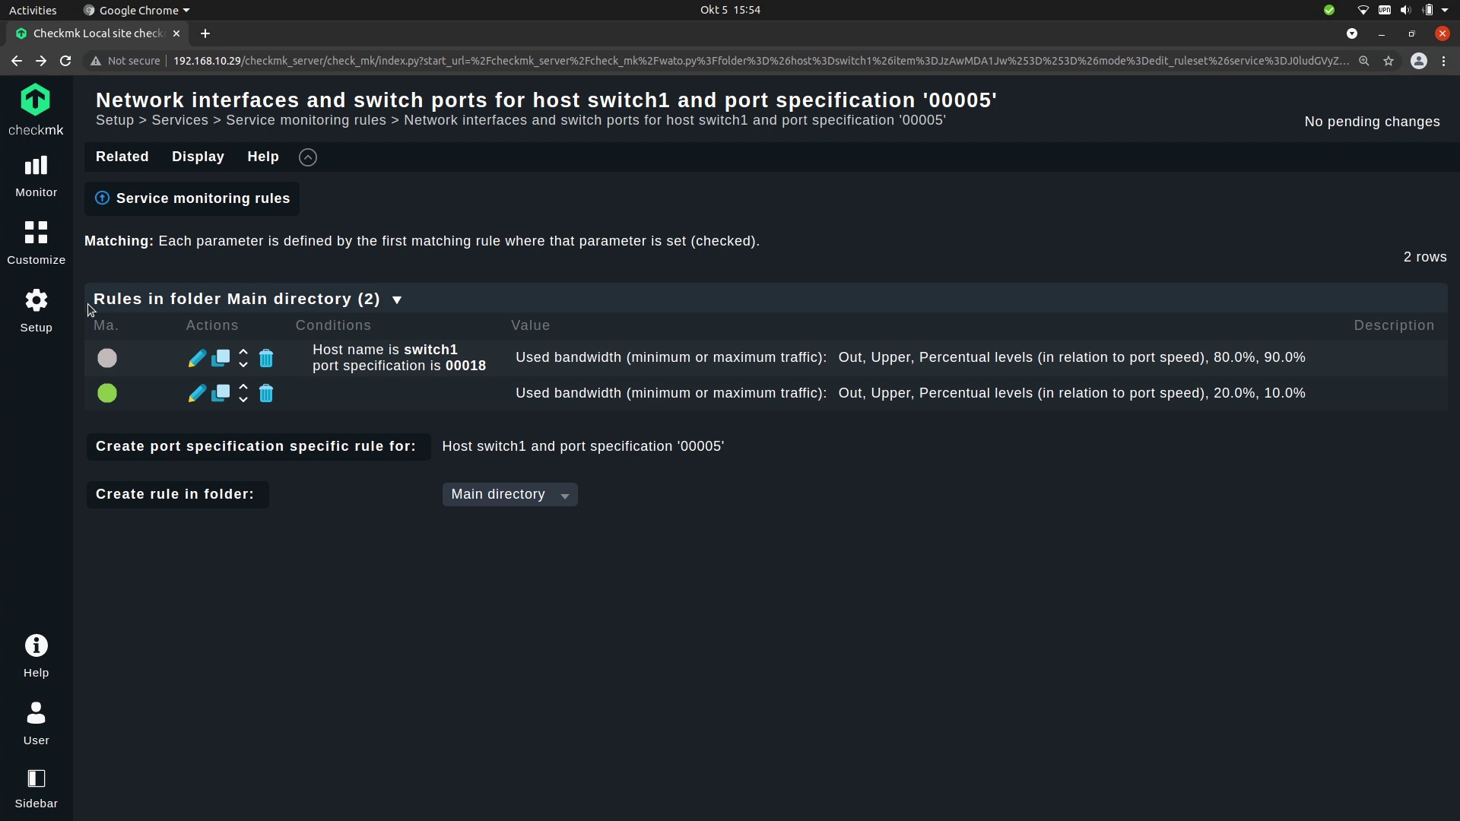
- Search the Setup menu for 'rules' and open Host monitoring rules
{"action": "left_click", "coordinate": [38, 318]}
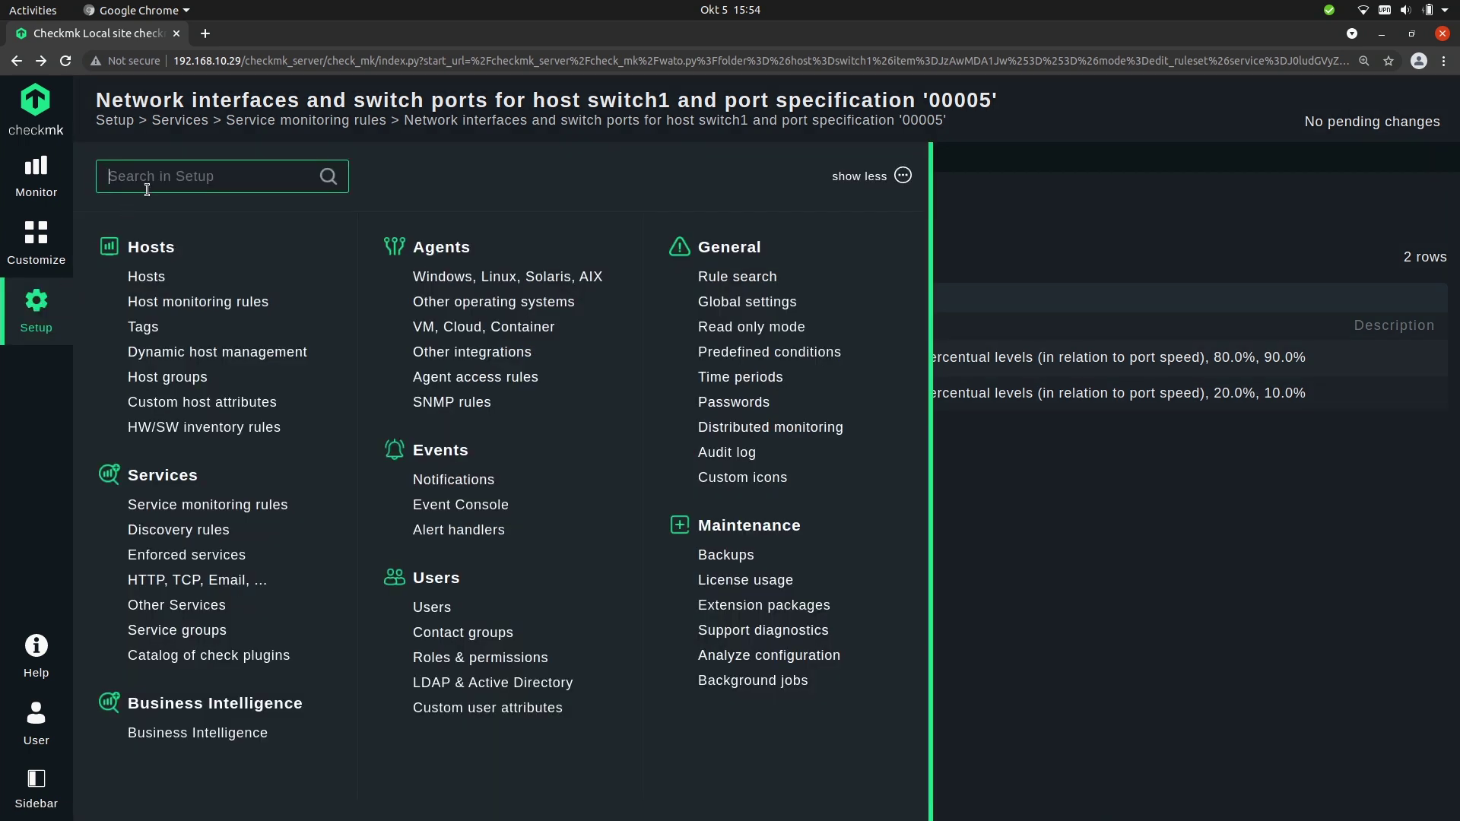
{"action": "type", "text": "rules"}
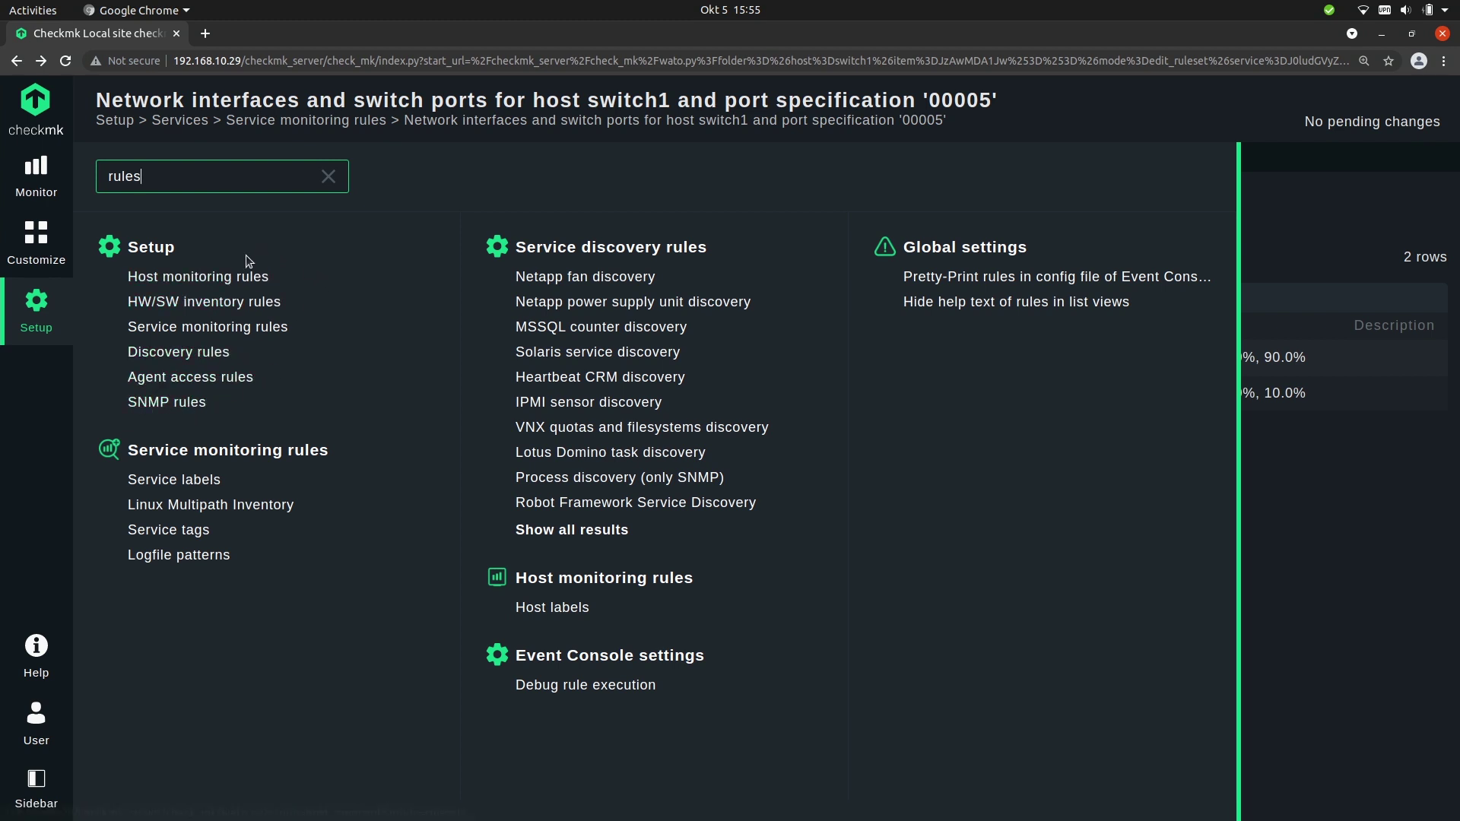
{"action": "left_click", "coordinate": [197, 279]}
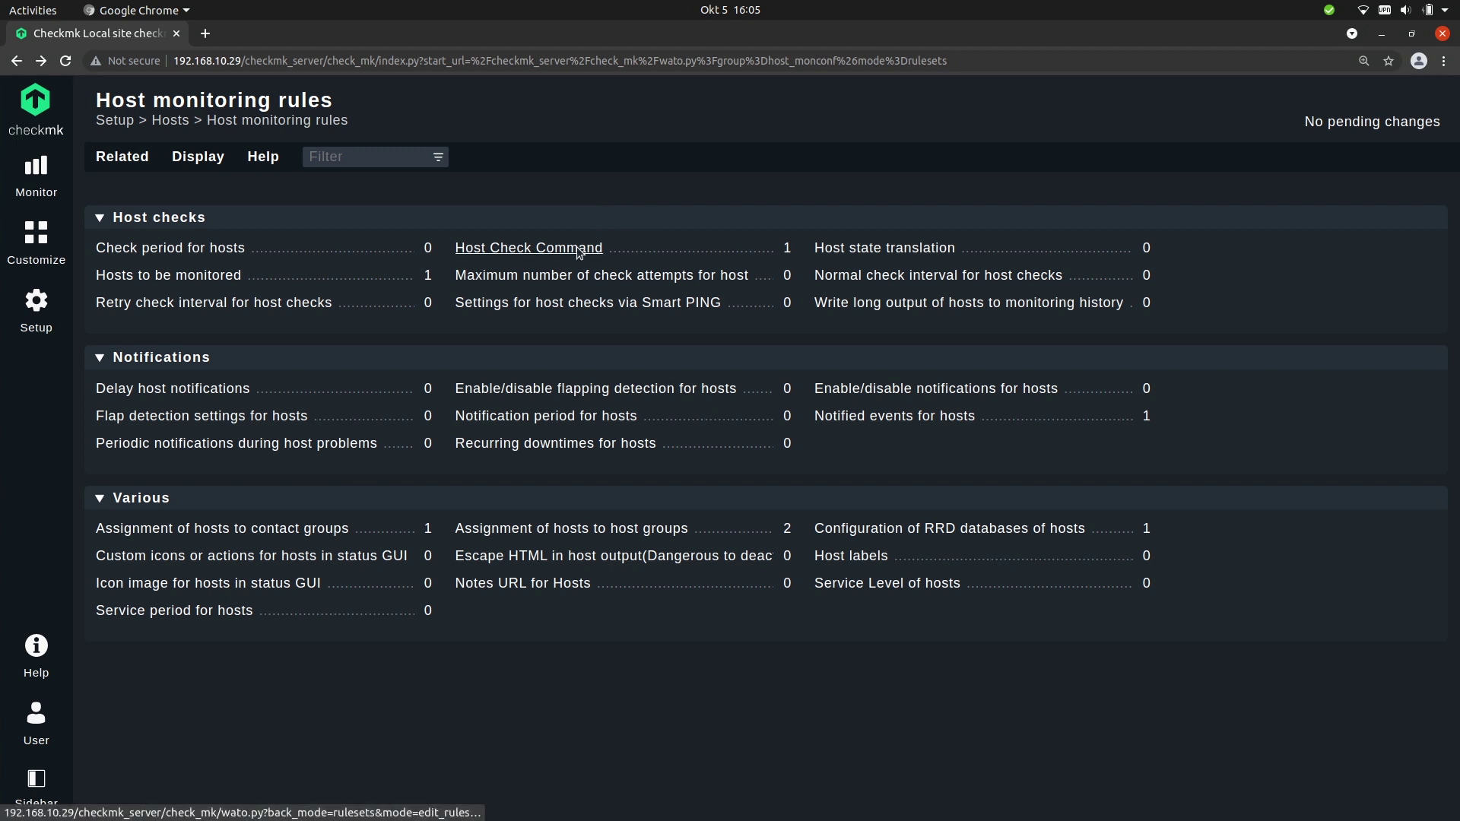
- Create and save a Host Check Command rule in Main directory using TCP Connect on port 80
{"action": "left_click", "coordinate": [577, 246]}
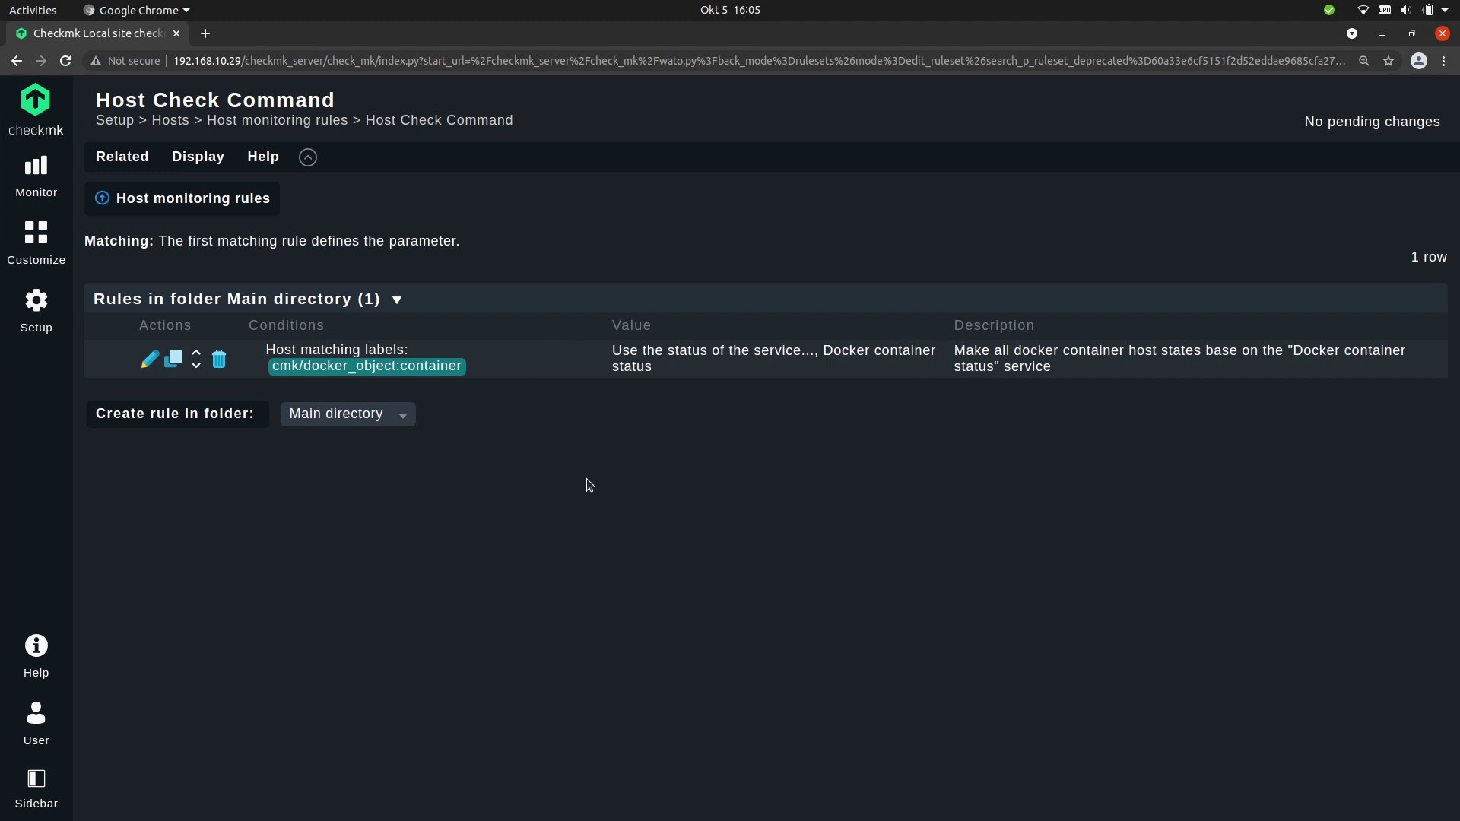
{"action": "left_click", "coordinate": [157, 421]}
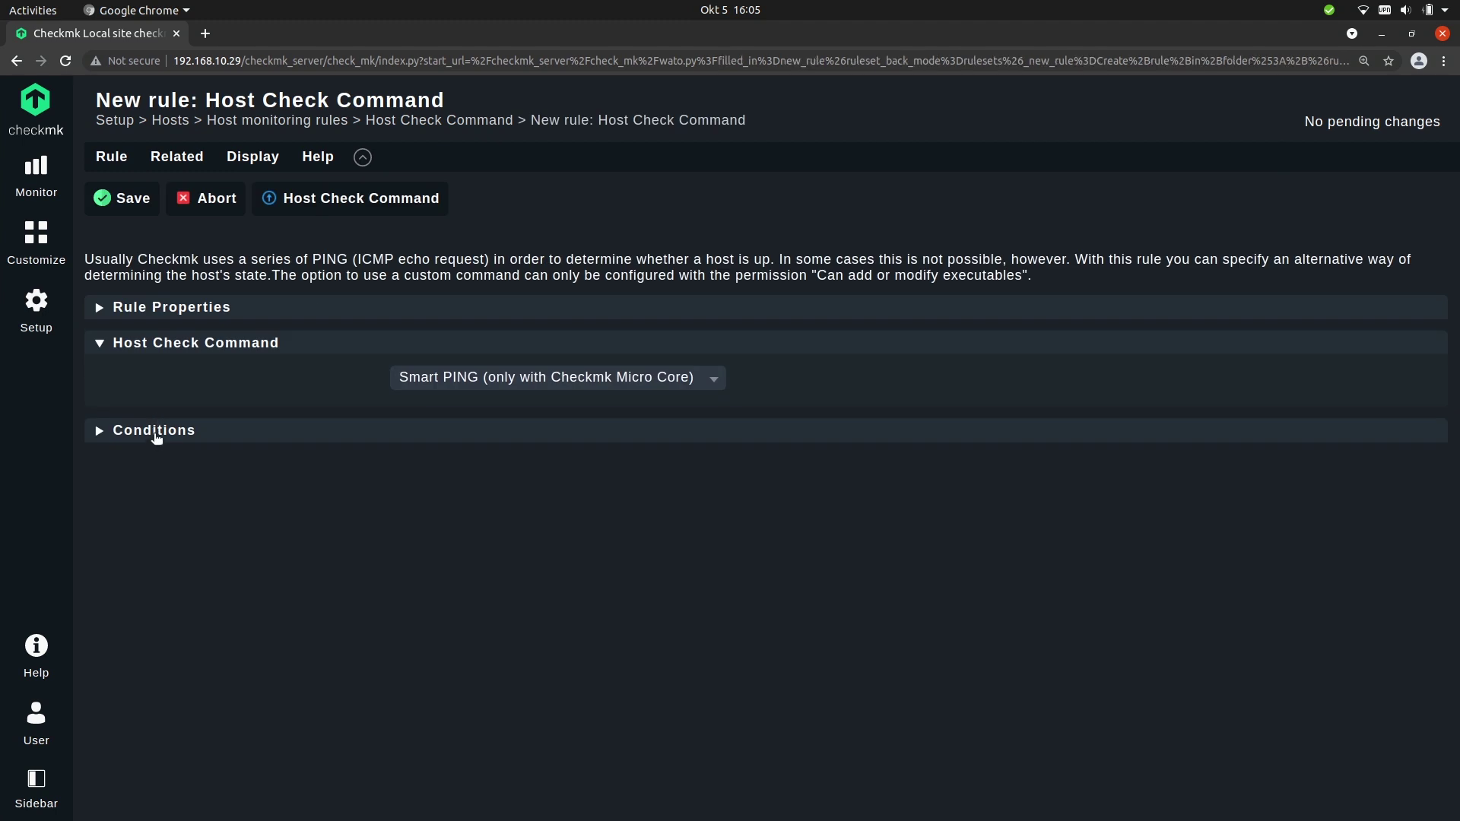
{"action": "left_click", "coordinate": [194, 440]}
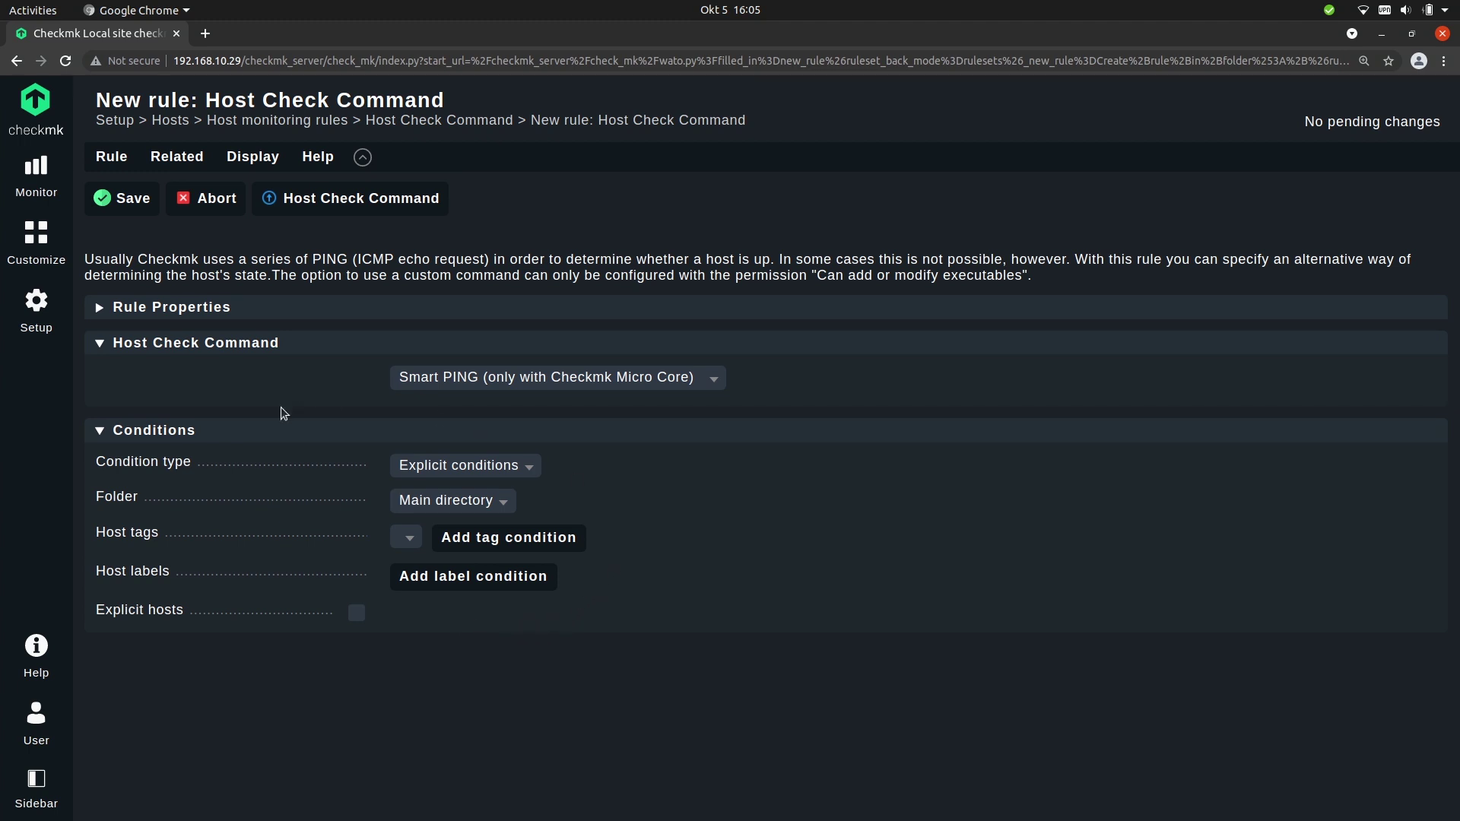
{"action": "left_click", "coordinate": [174, 432]}
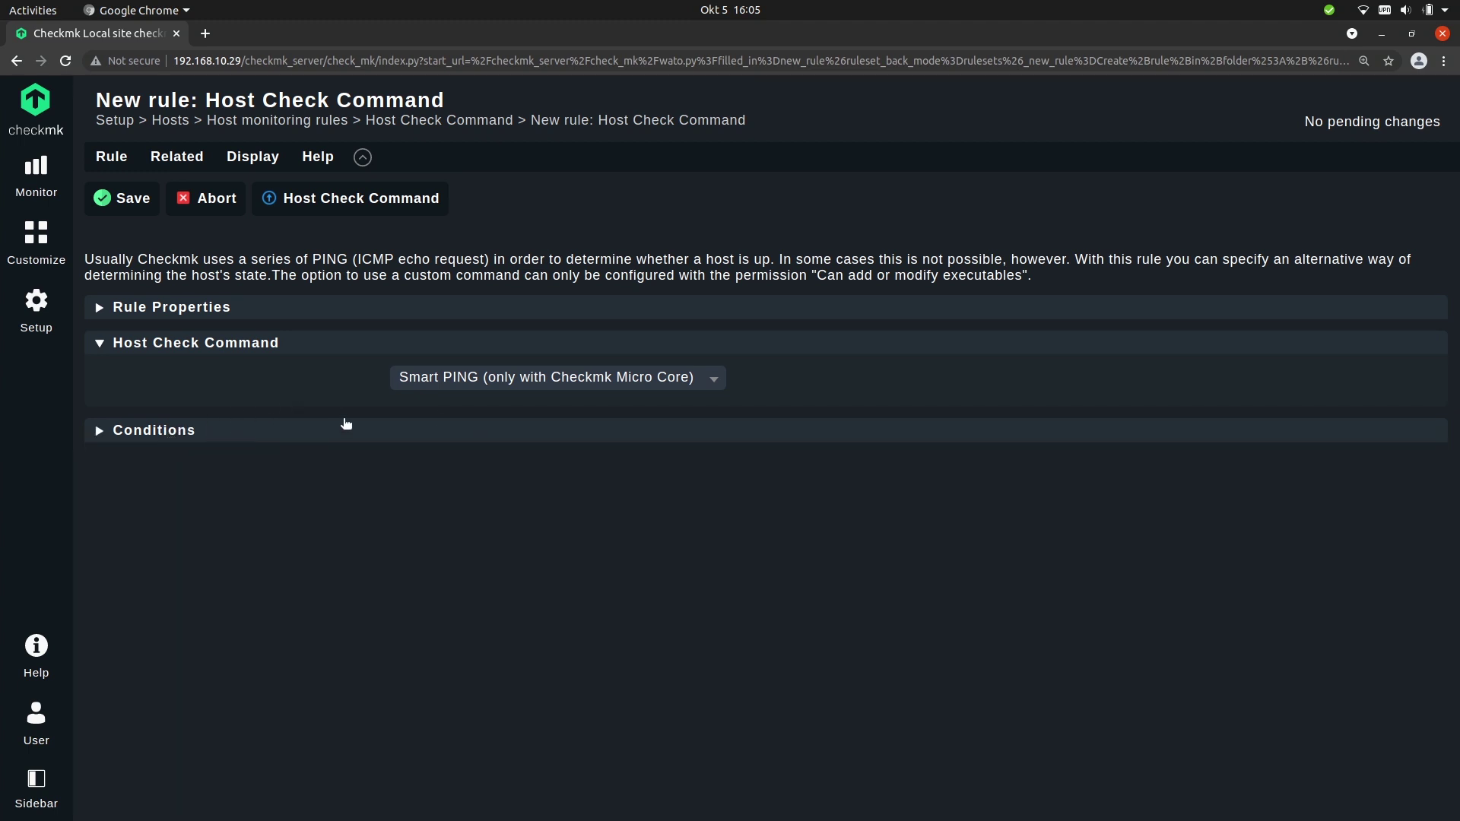
{"action": "left_click", "coordinate": [467, 384]}
{"action": "left_click", "coordinate": [453, 520]}
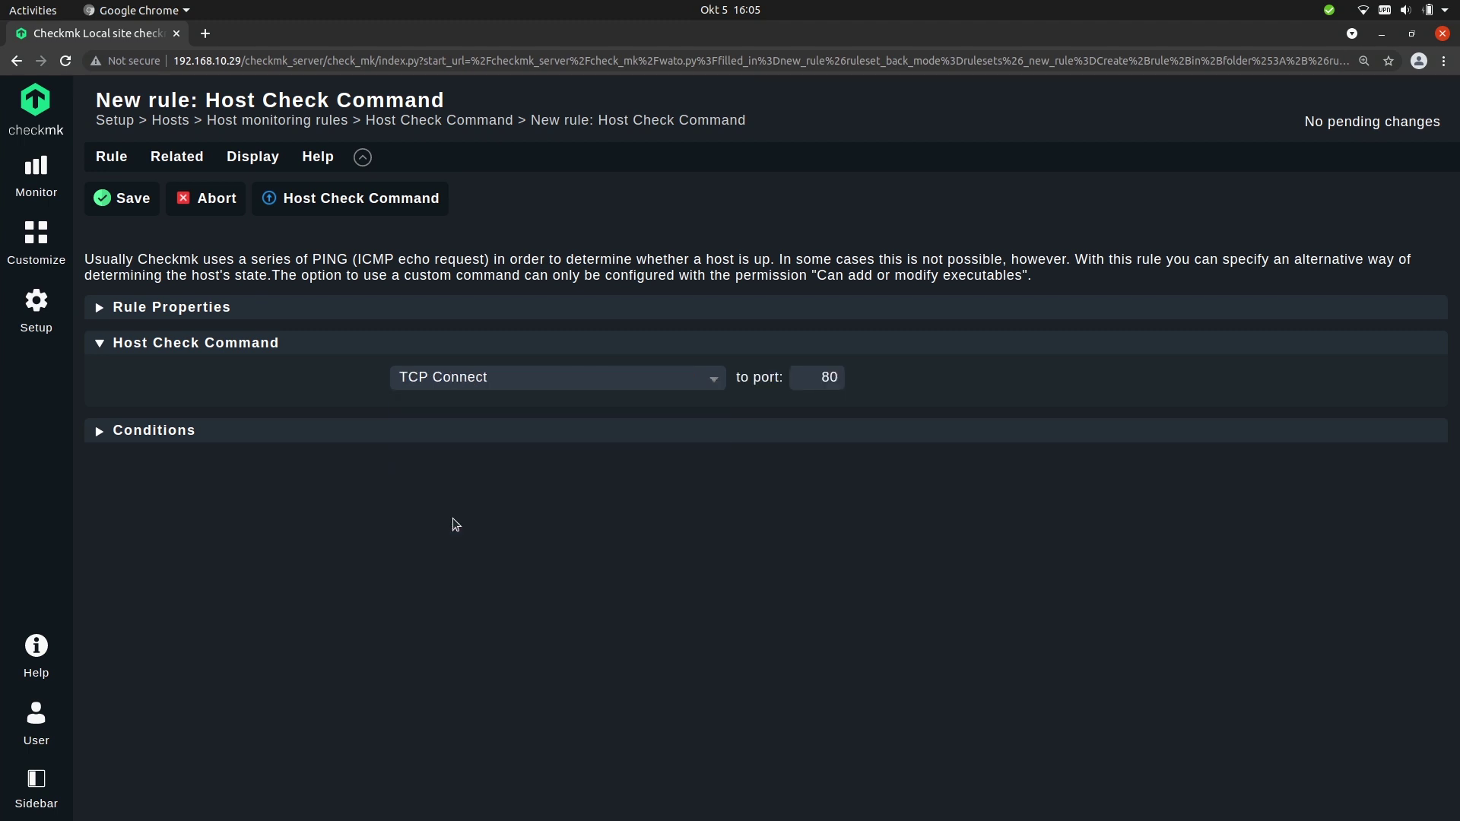
{"action": "left_click", "coordinate": [120, 199]}
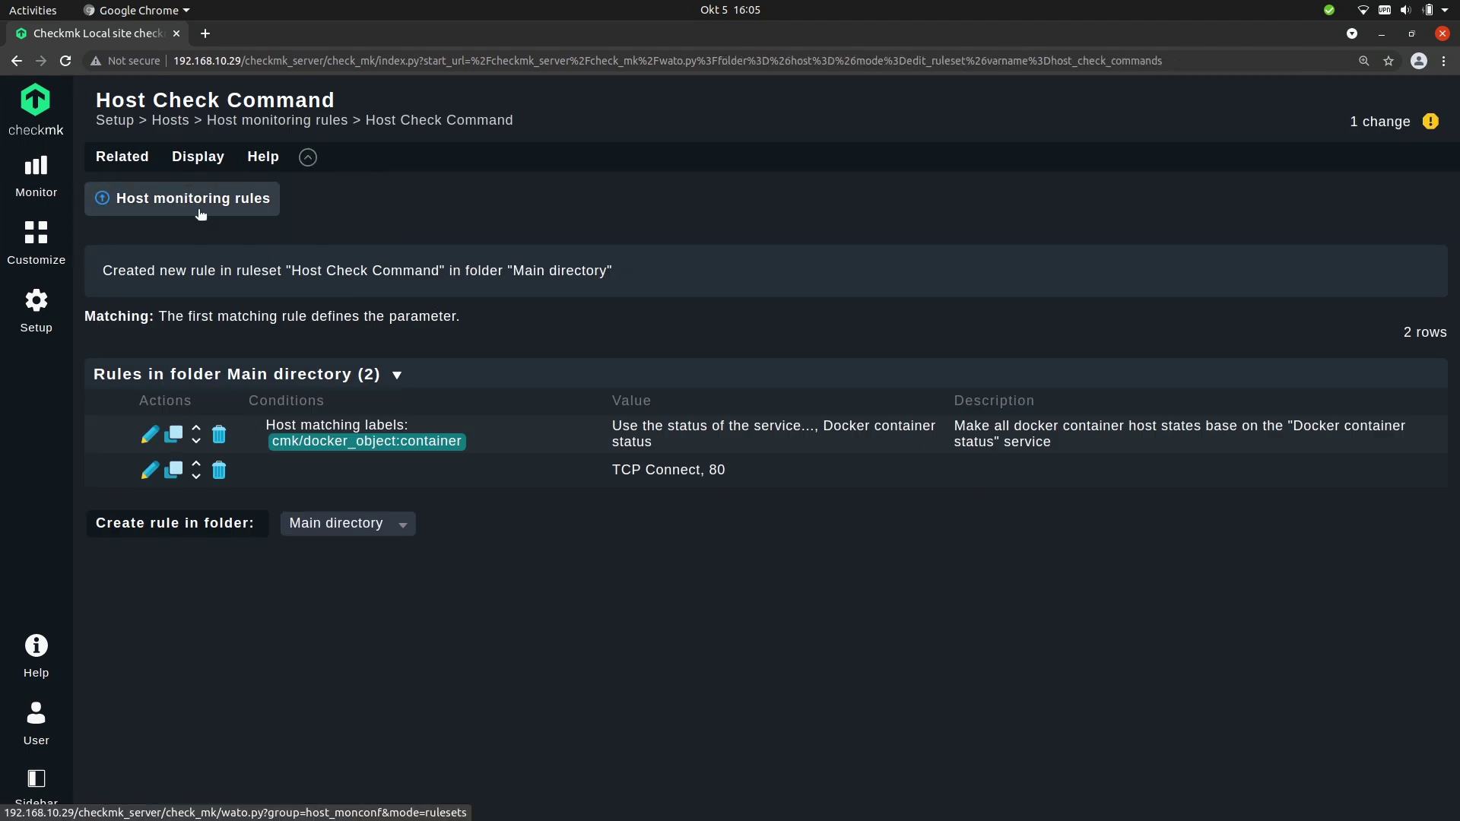
- Activate the pending Host Check Command change on the local site
{"action": "left_click", "coordinate": [1378, 122]}
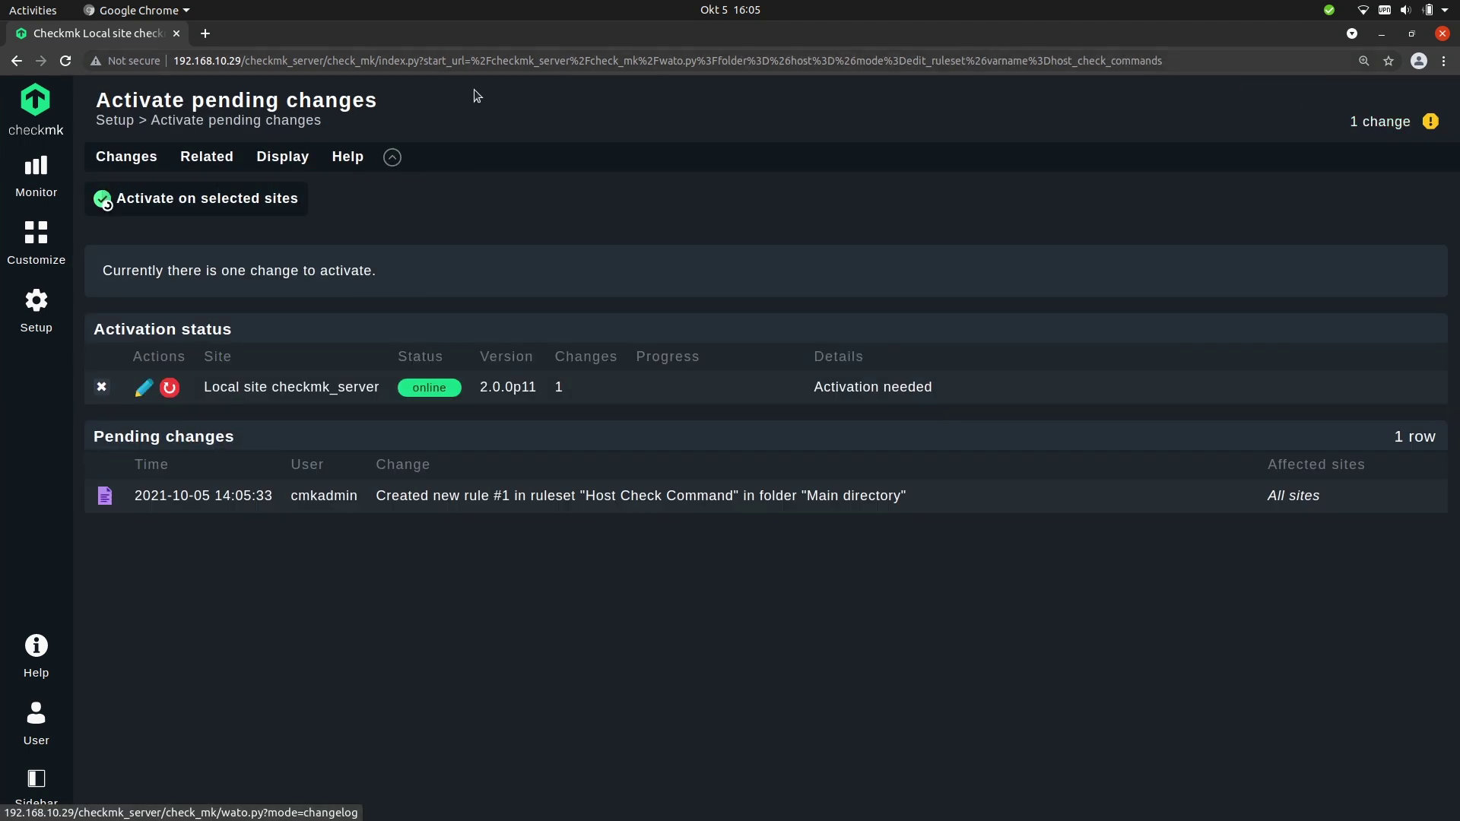
{"action": "left_click", "coordinate": [206, 200]}
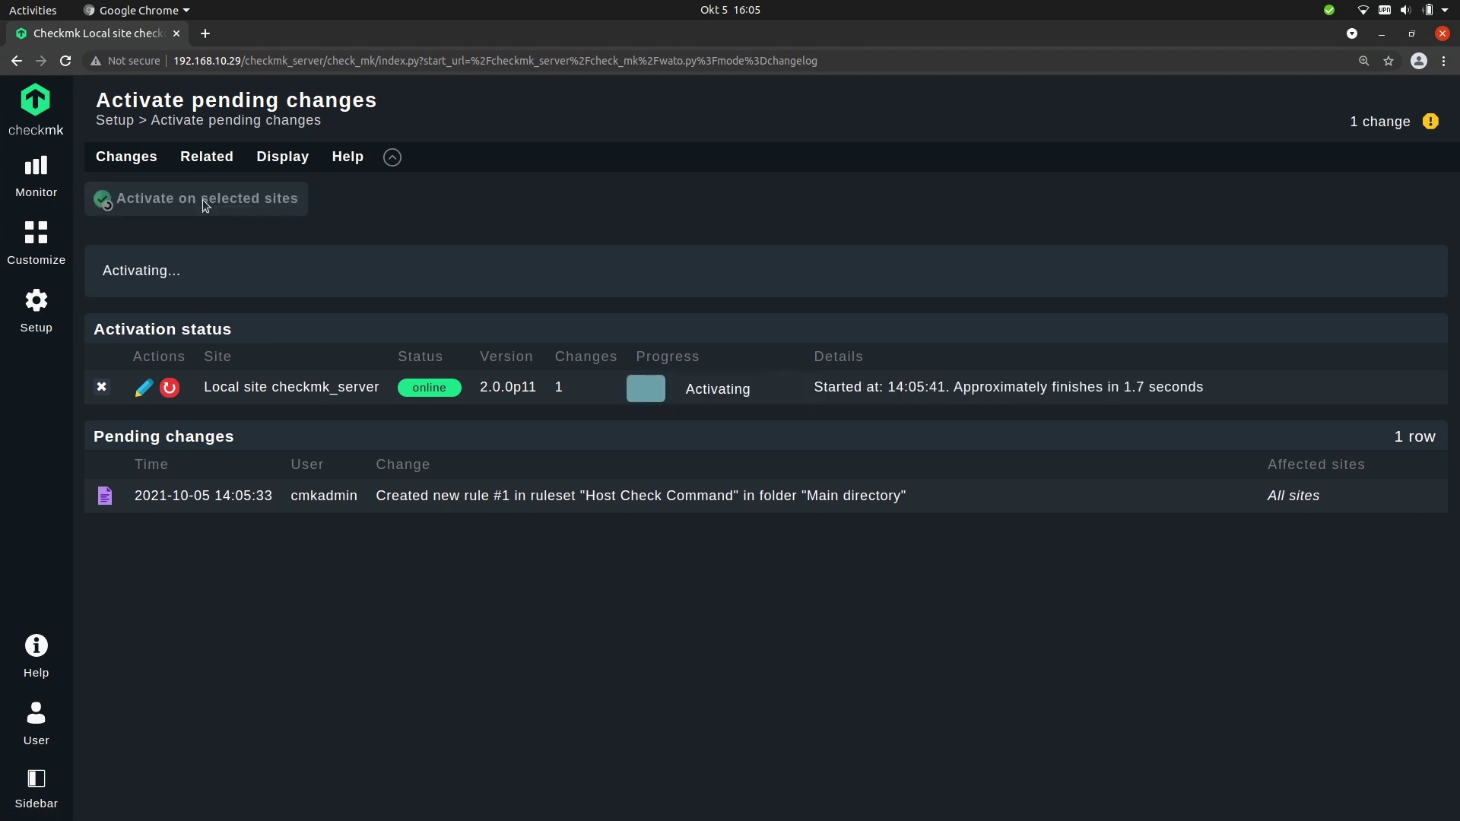